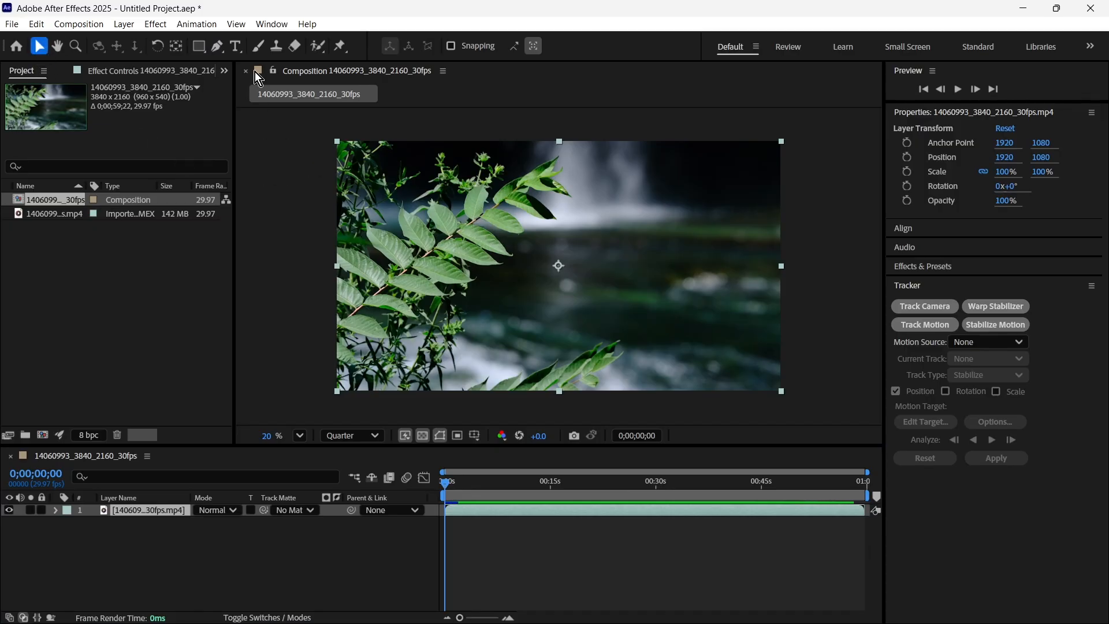
- Draw a closed seven-point mask with the Pen tool over the water in the middle of the video layer
left_click(218, 50)
left_click(504, 231)
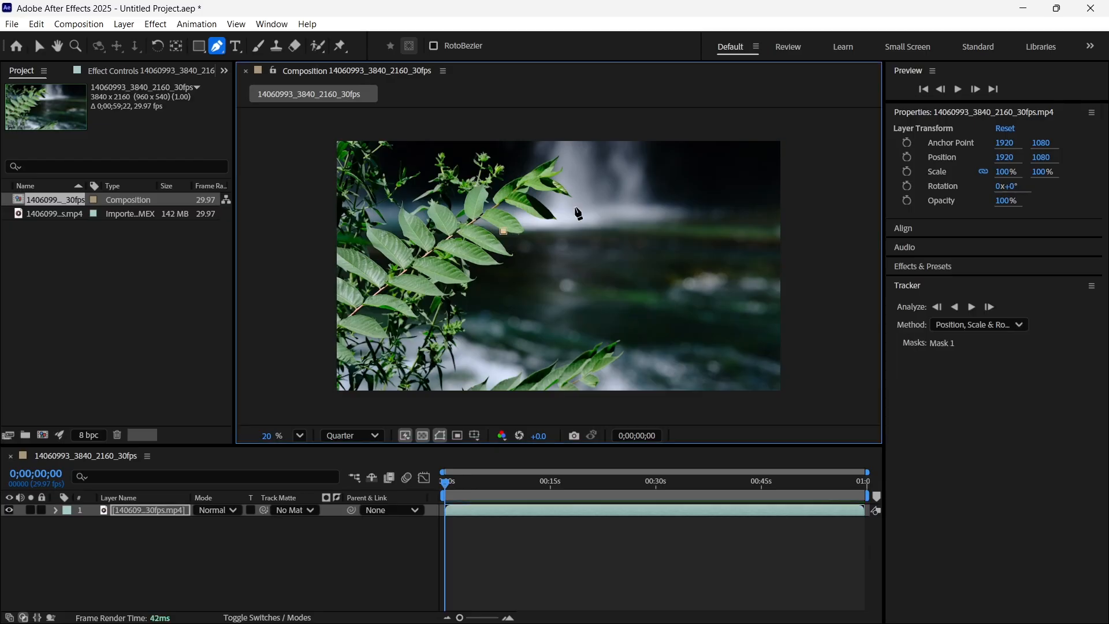
left_click(599, 203)
left_click(657, 239)
left_click(704, 306)
left_click(670, 352)
left_click(541, 363)
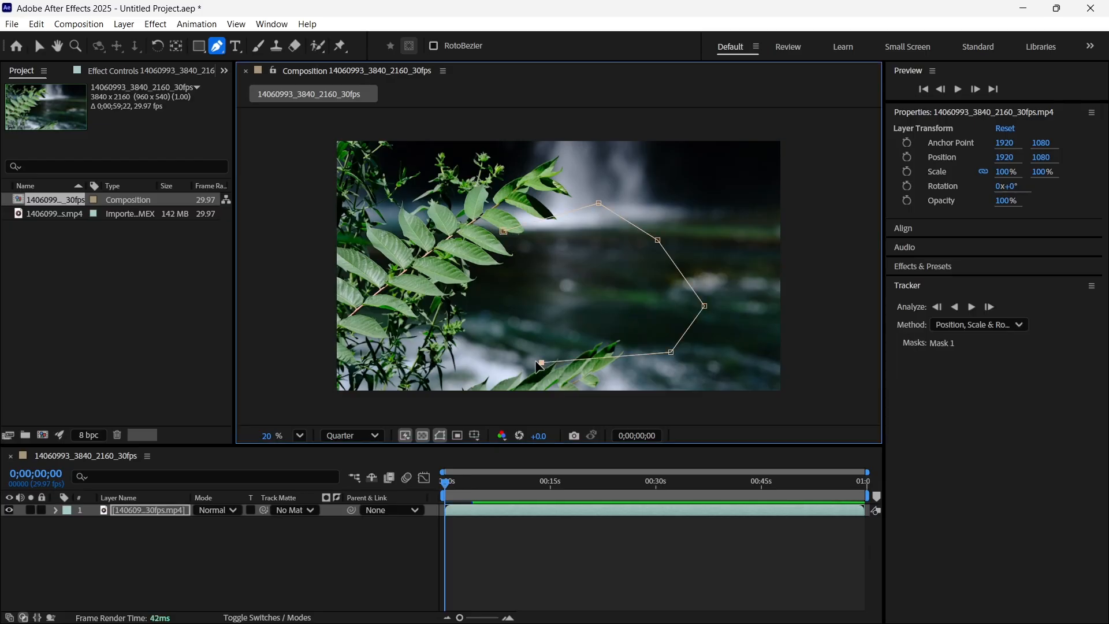
left_click(492, 288)
left_click(504, 231)
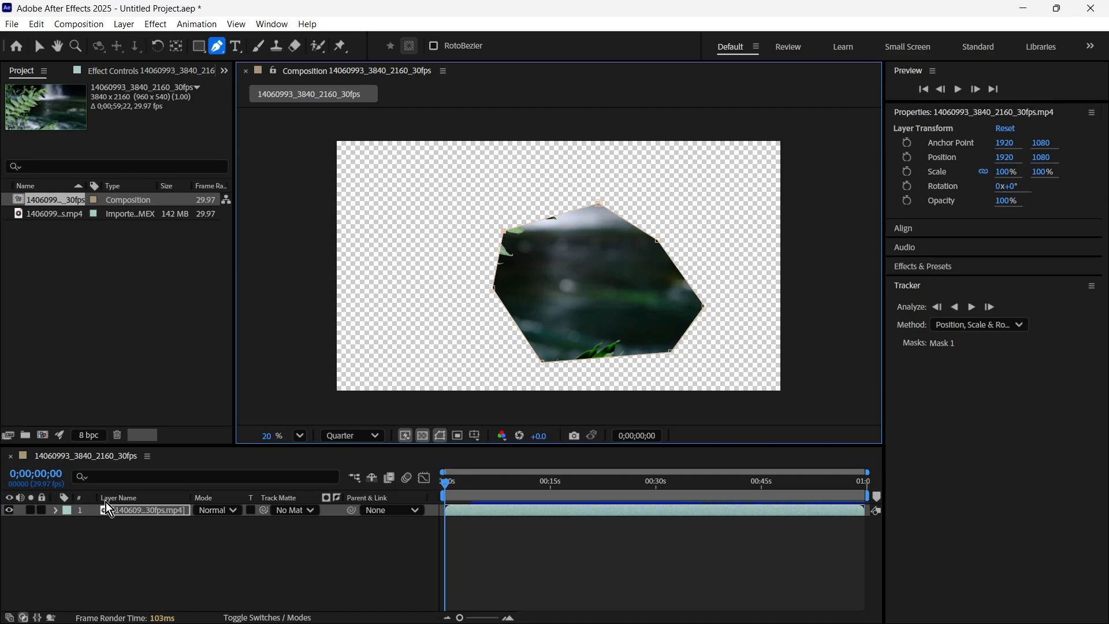
- Expand the video layer's masks to reveal Mask 1's path, feather, opacity and expansion properties
left_click(56, 511)
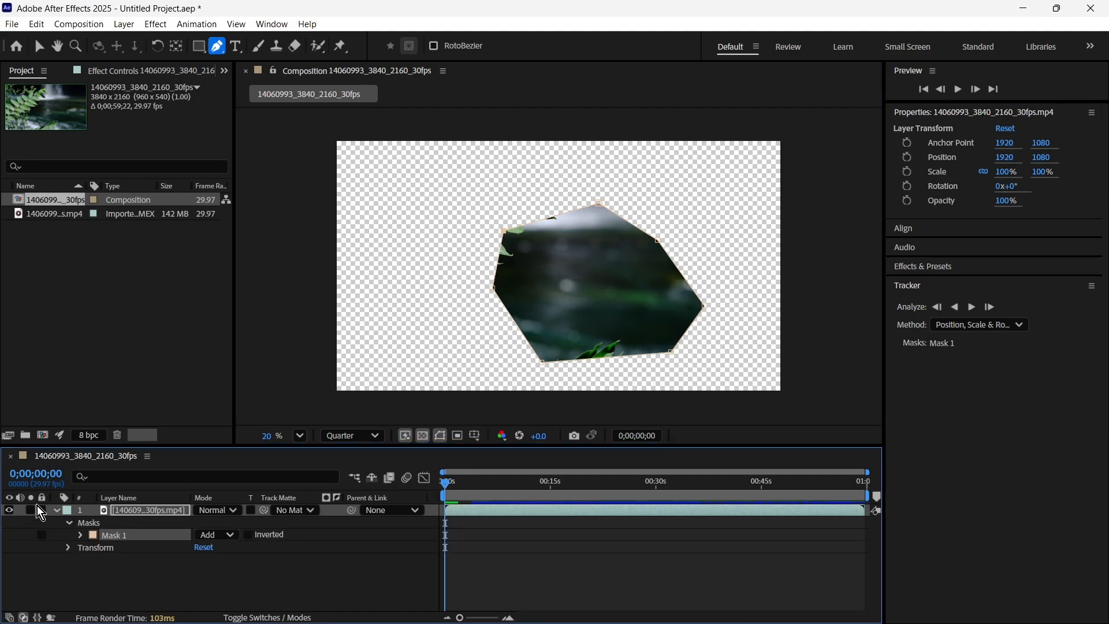
left_click(69, 524)
left_click(69, 524)
left_click(80, 535)
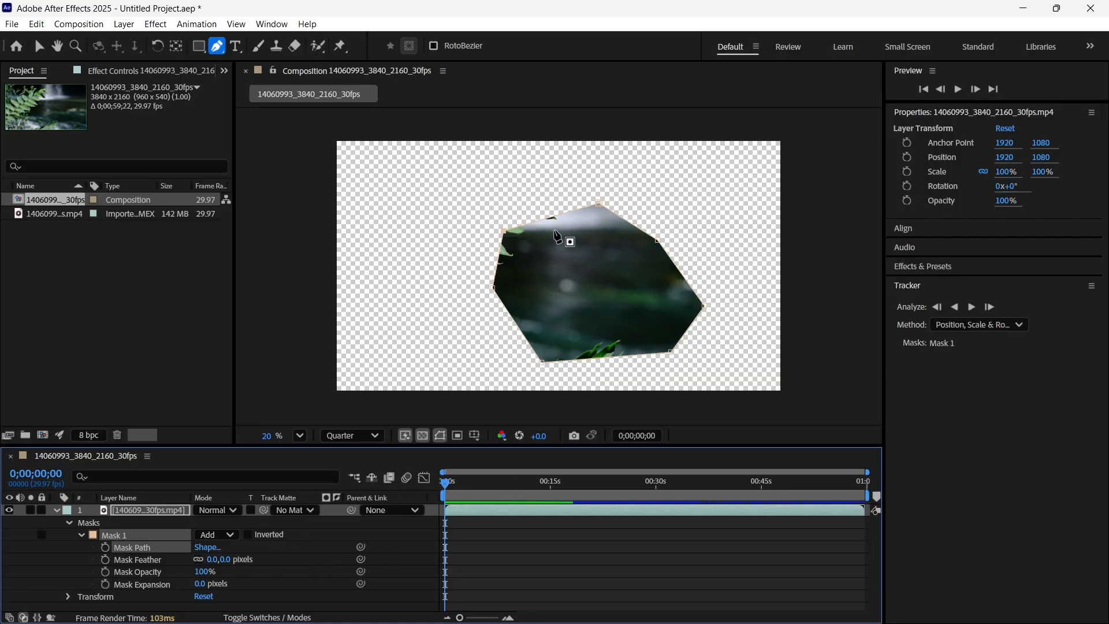
- Try inverting Mask 1 and turn the inversion back off
left_click(249, 535)
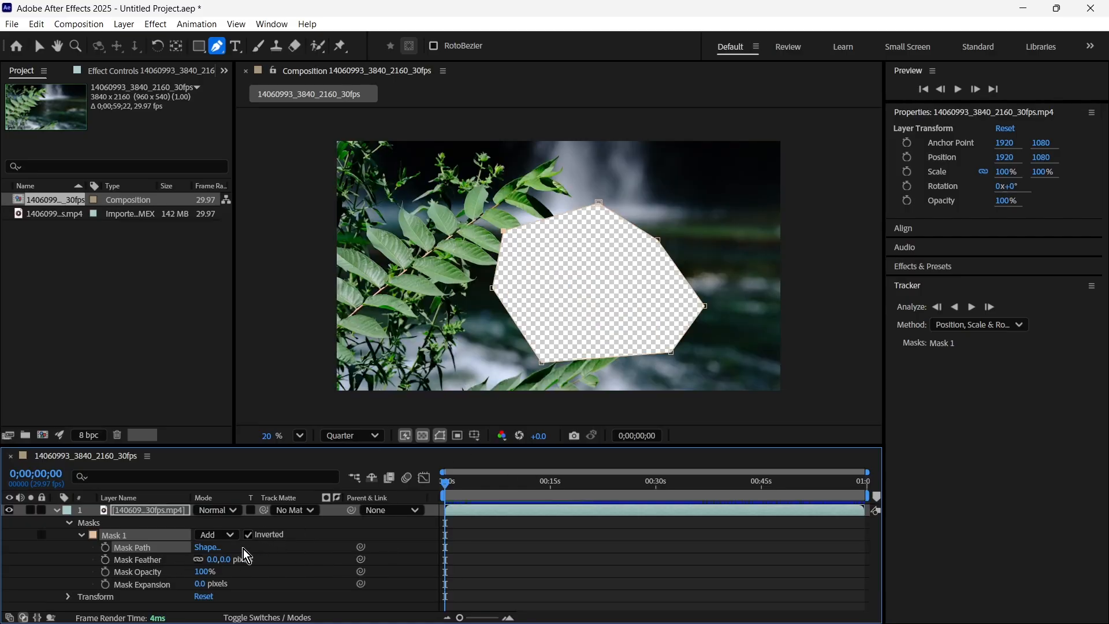
left_click(218, 535)
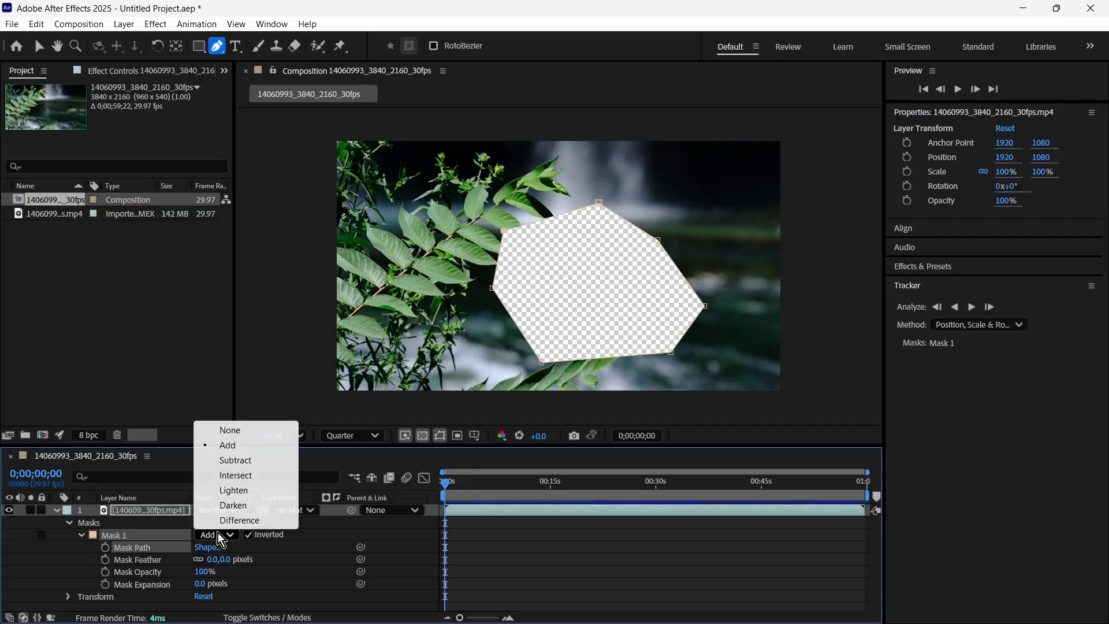
left_click(250, 535)
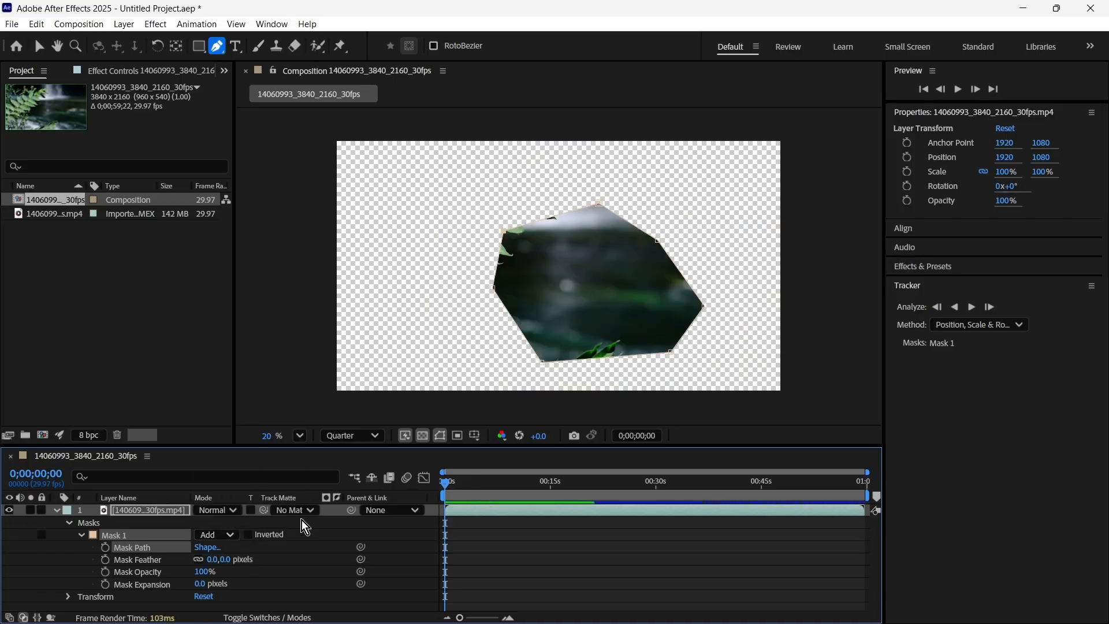
- Set Mask 1's mode to Subtract, undoing any stray mask point added beside the footage
left_click(223, 534)
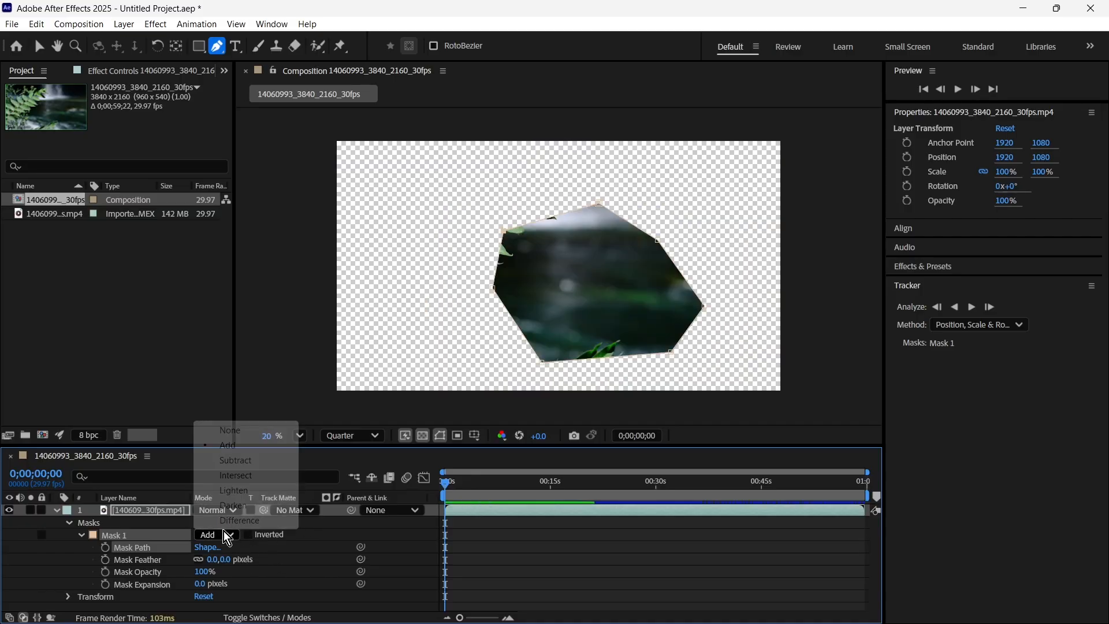
left_click(238, 460)
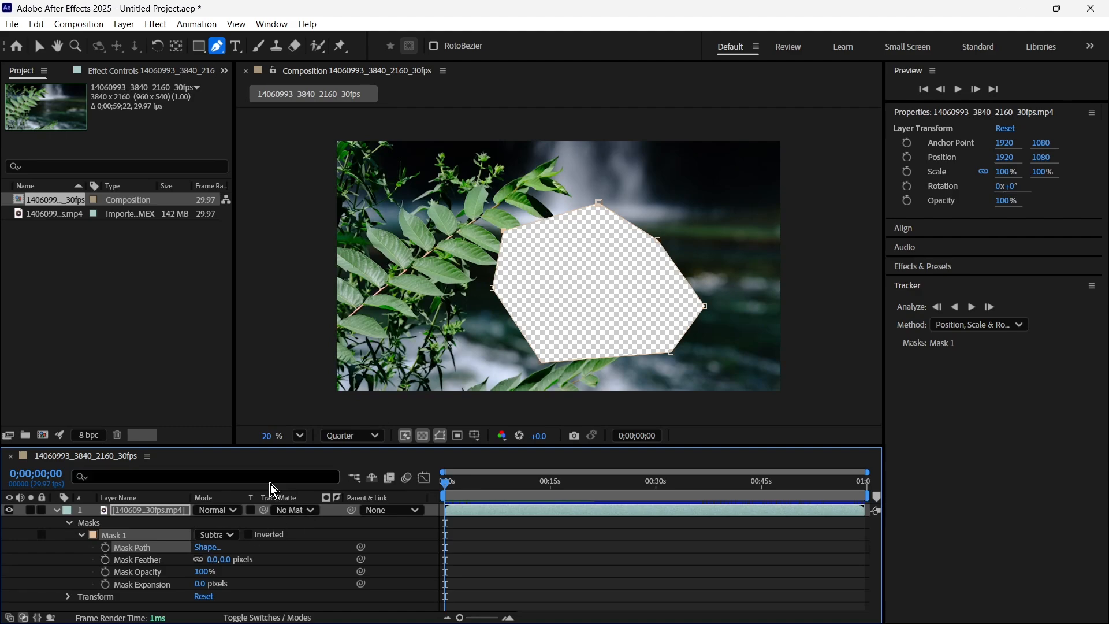
left_click(219, 534)
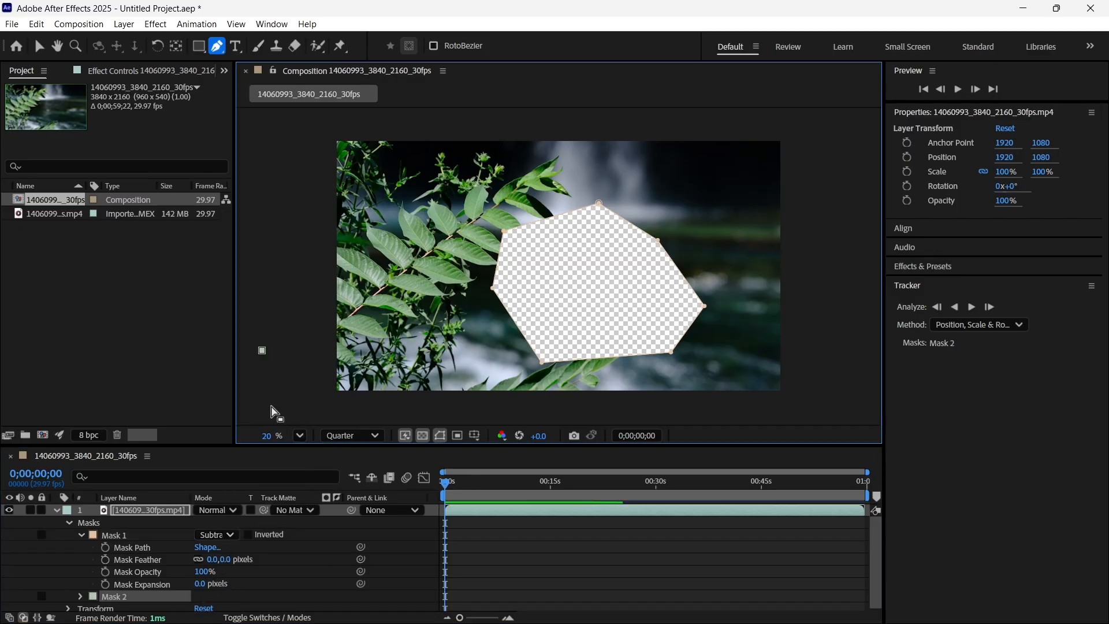
key("ctrl+z")
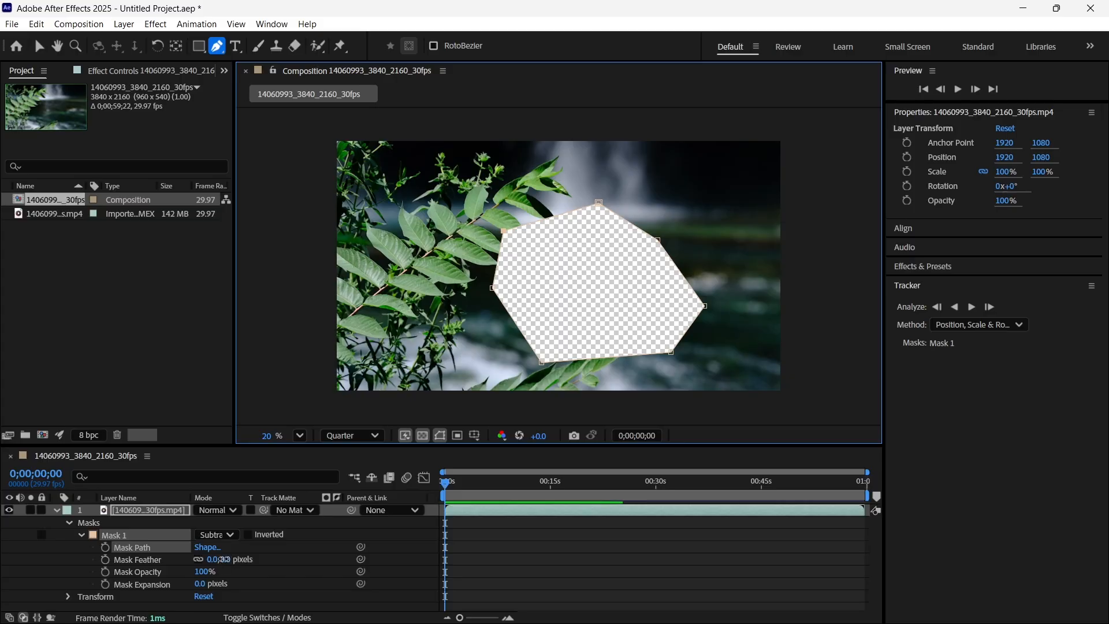
- Try a 433-pixel feather on Mask 1, undo it, and set the mask expansion to -117 pixels
left_click_drag(223, 559, 577, 605)
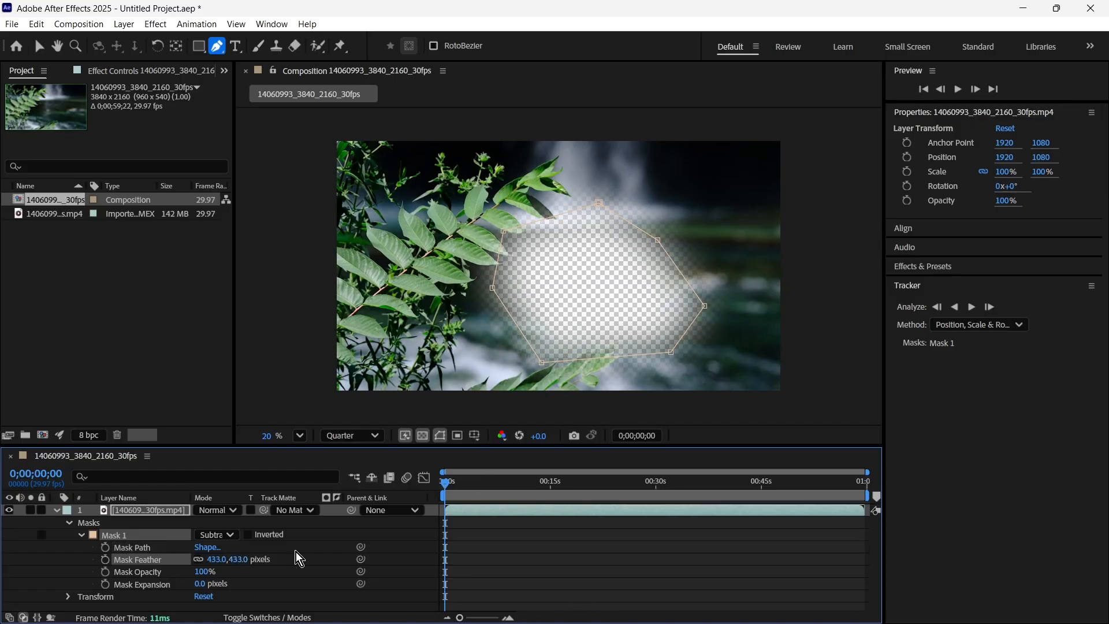
key("ctrl+z")
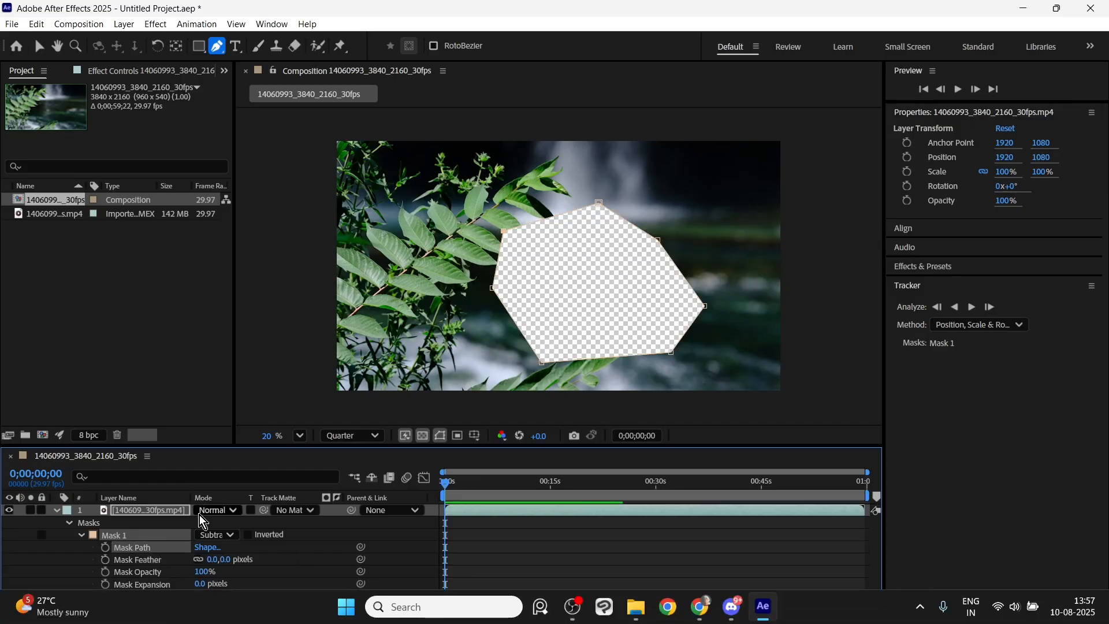
left_click_drag(199, 583, 123, 593)
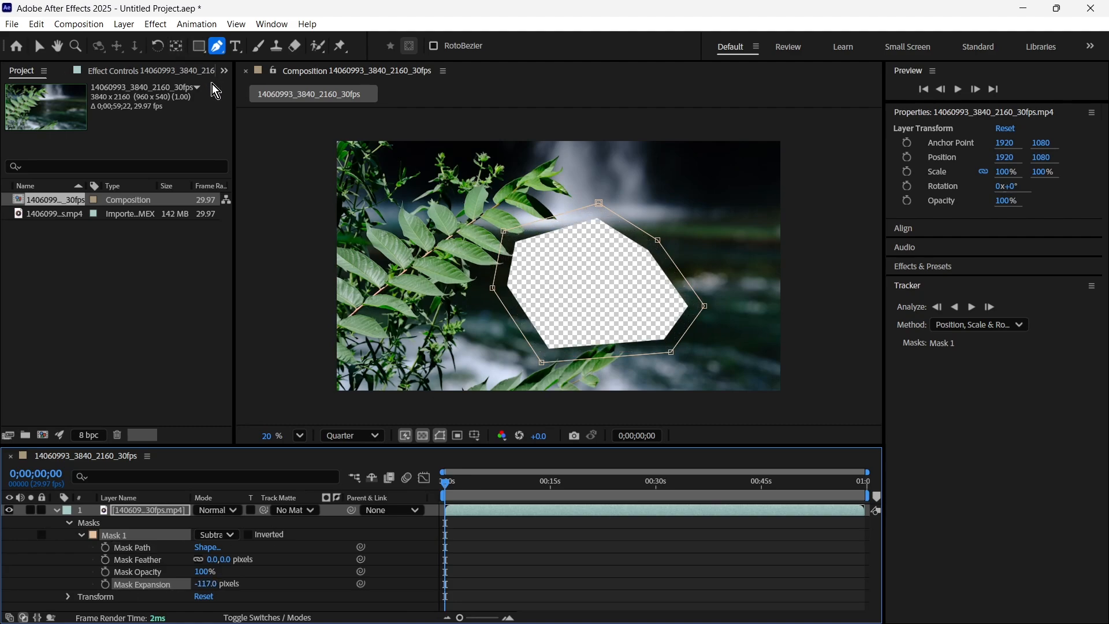
- Draw a rectangular mask over the leaves on the left side of the video layer
left_click(148, 510)
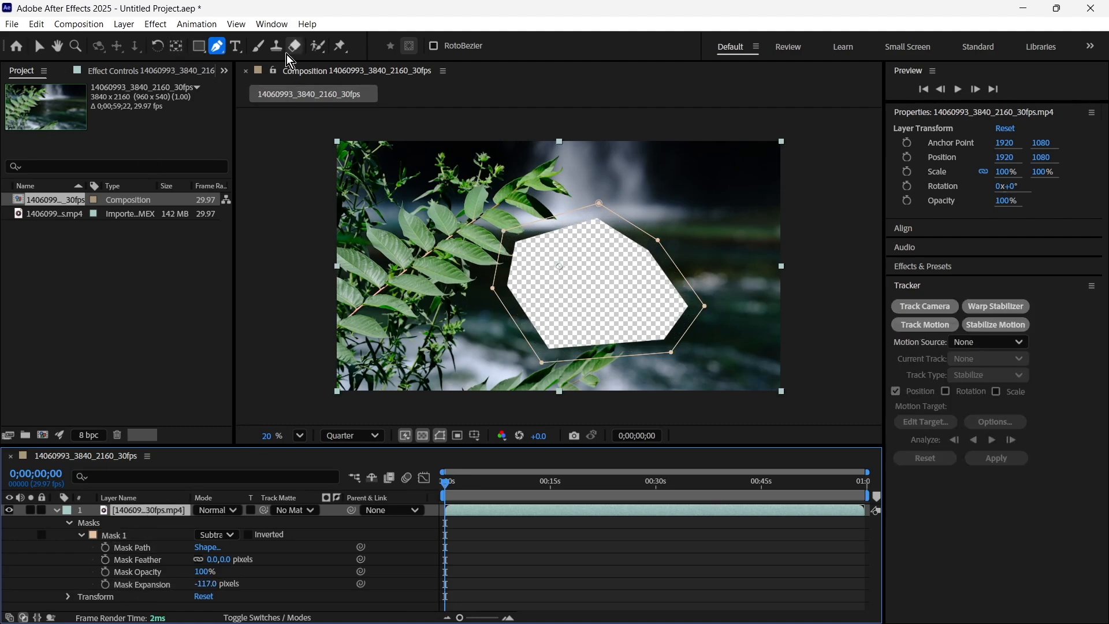
left_click(199, 46)
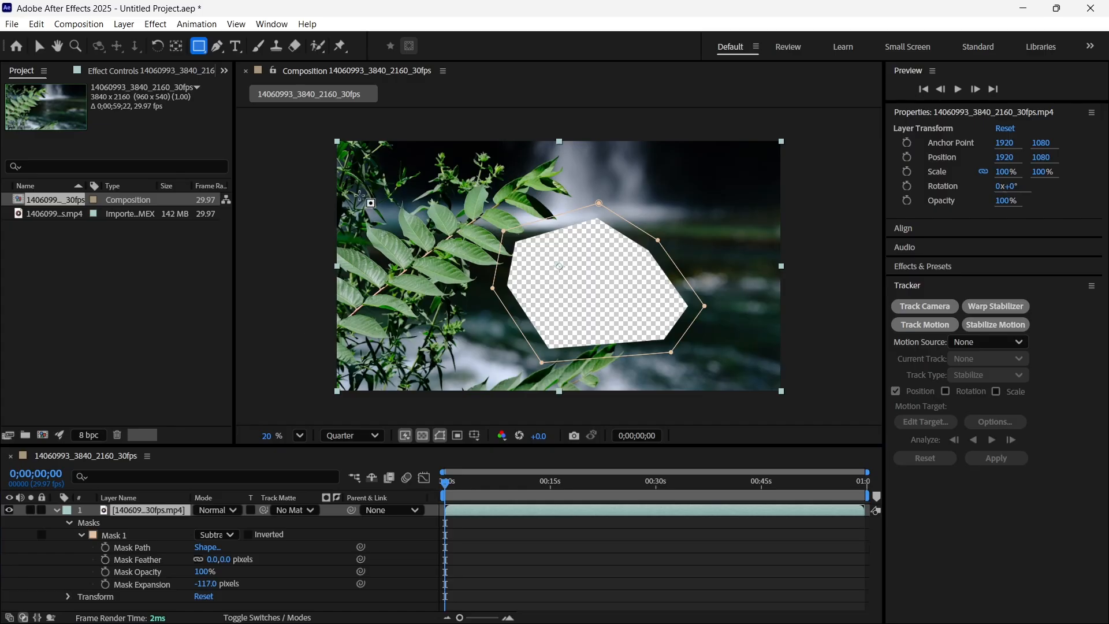
left_click_drag(358, 195, 464, 247)
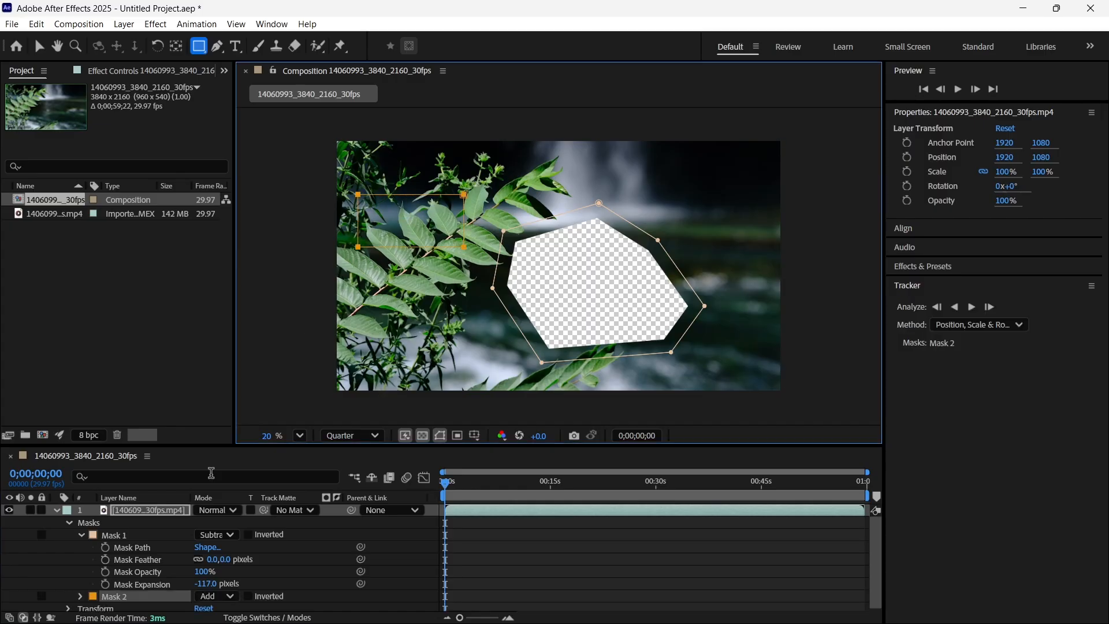
- Expand Mask 2's properties and set its mode to Subtract
scroll(107, 598, "down", 1)
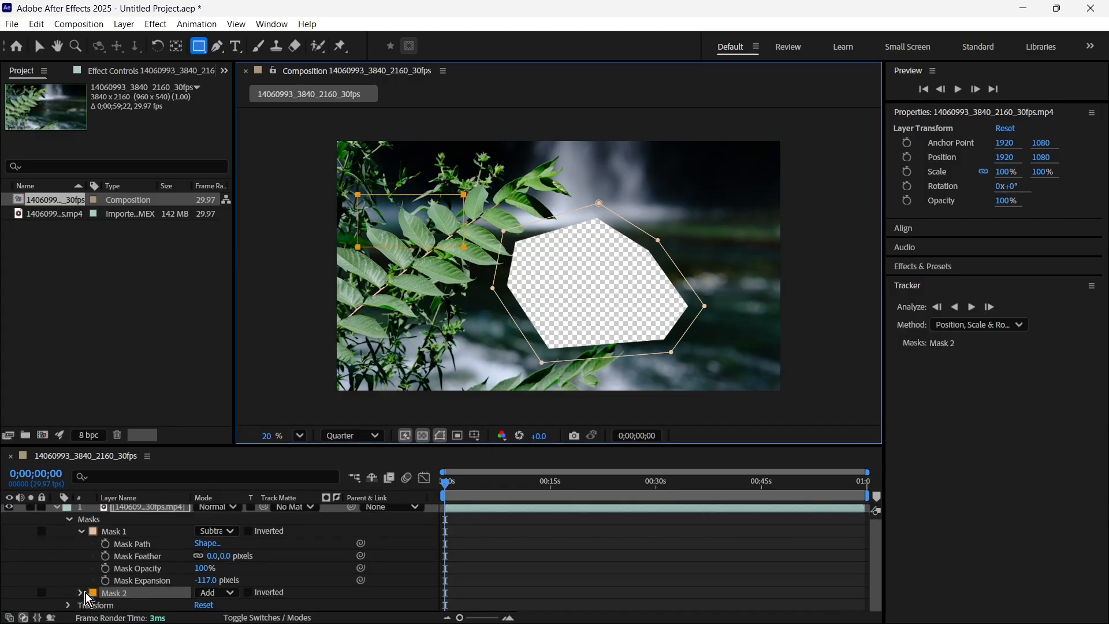
left_click(79, 593)
scroll(98, 596, "down", 3)
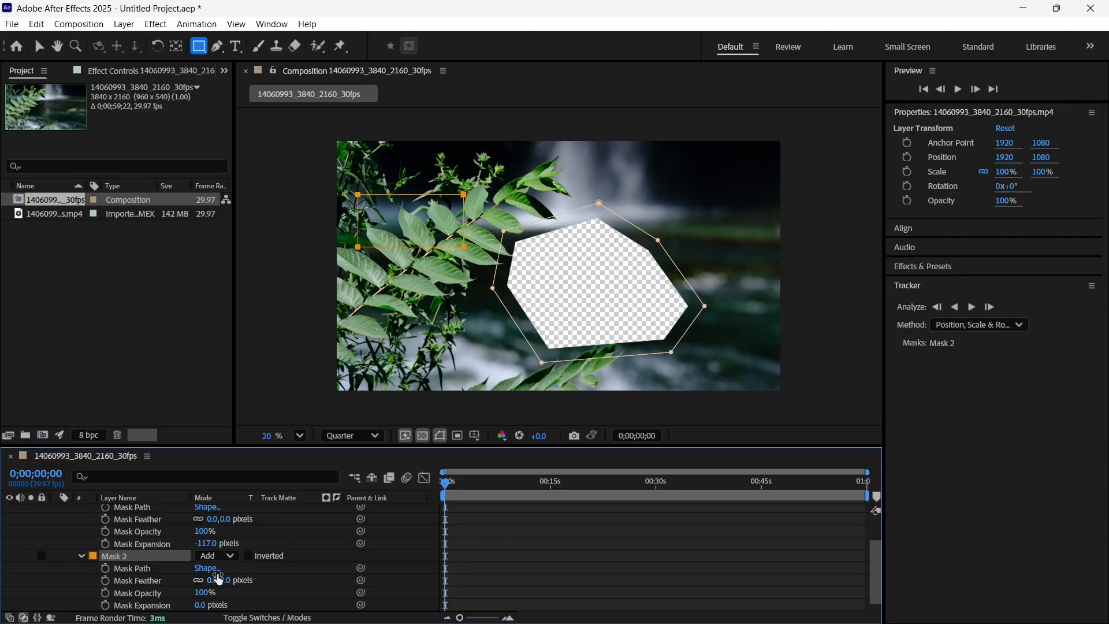
left_click(219, 555)
left_click(235, 481)
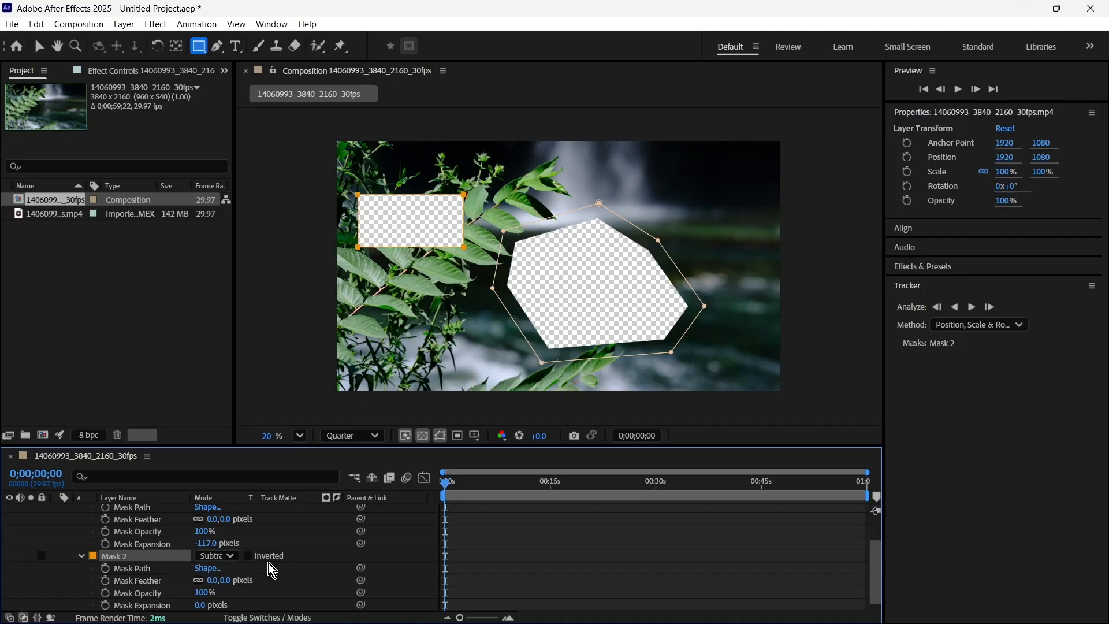
scroll(165, 569, "down", 1)
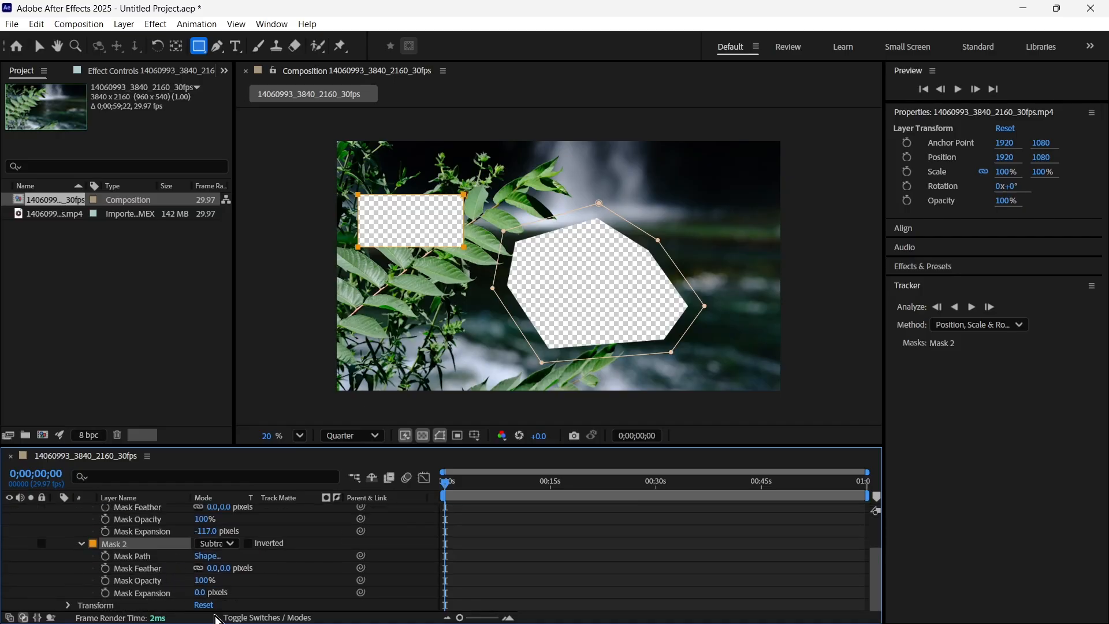
scroll(162, 556, "up", 4)
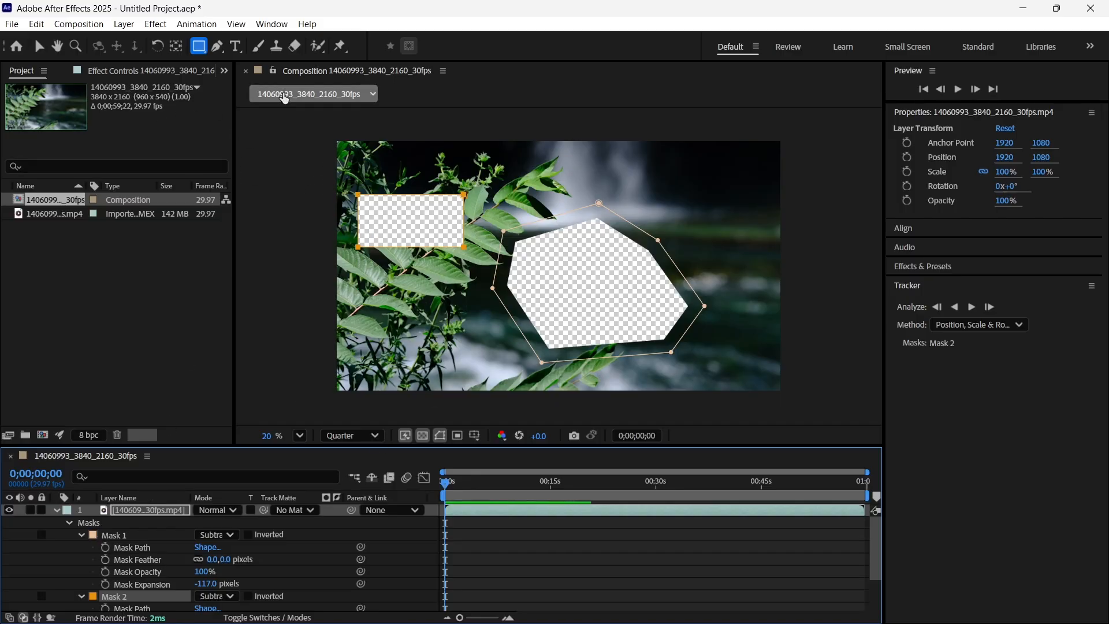
- Move the rectangular mask slightly down and right, and reshape it into an irregular quadrilateral by pulling its right corners further apart vertically
left_click(39, 48)
left_click_drag(359, 197, 371, 218)
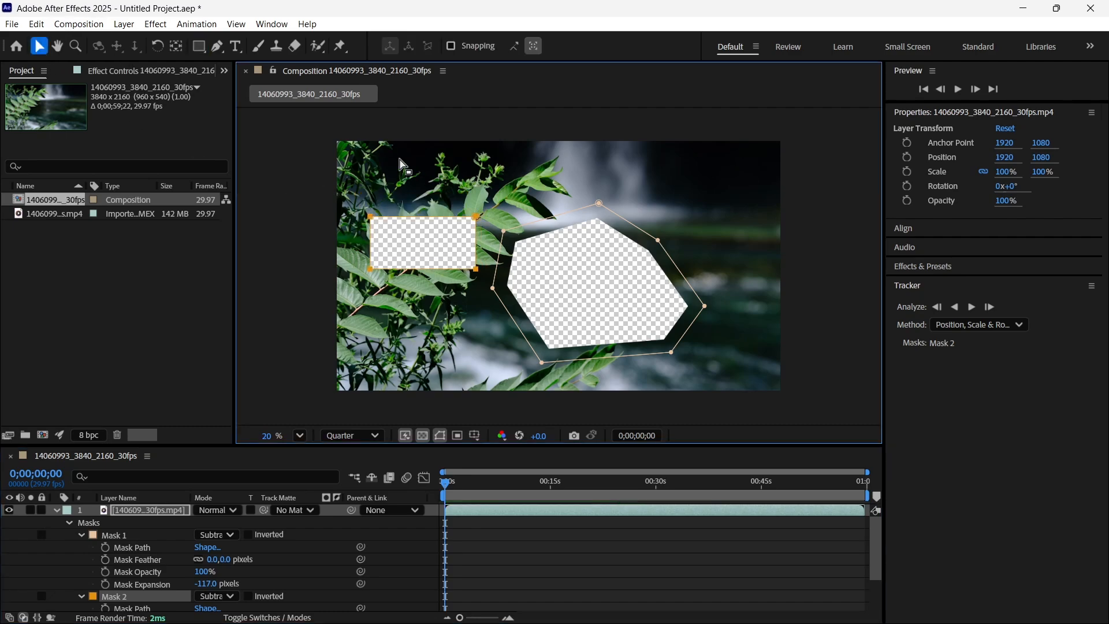
left_click_drag(370, 269, 378, 270)
left_click(424, 254)
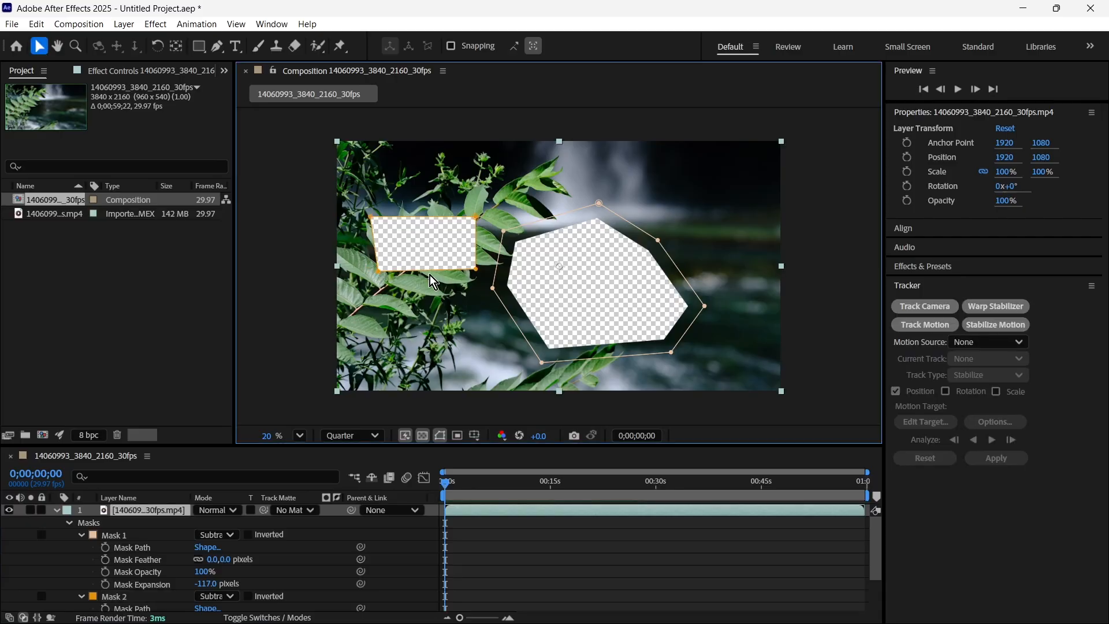
left_click_drag(476, 269, 459, 331)
left_click_drag(475, 218, 489, 177)
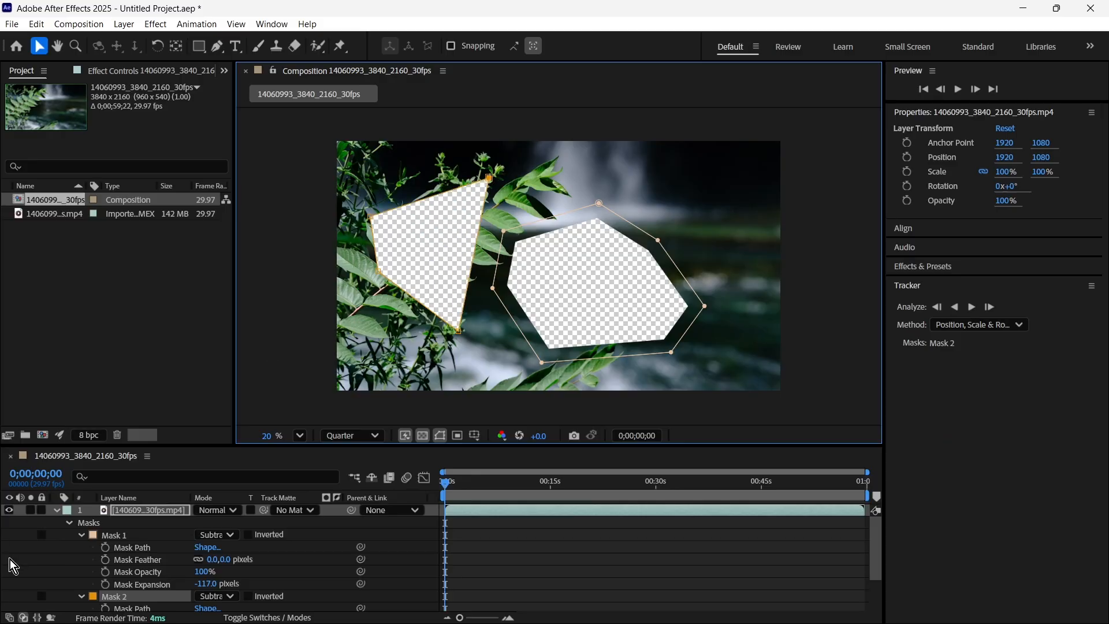
- Keyframe Mask 2's path at 0;00;00;00, and add a second keyframe at 0;00;07;27 with the mask moved slightly down and left
scroll(154, 563, "down", 2)
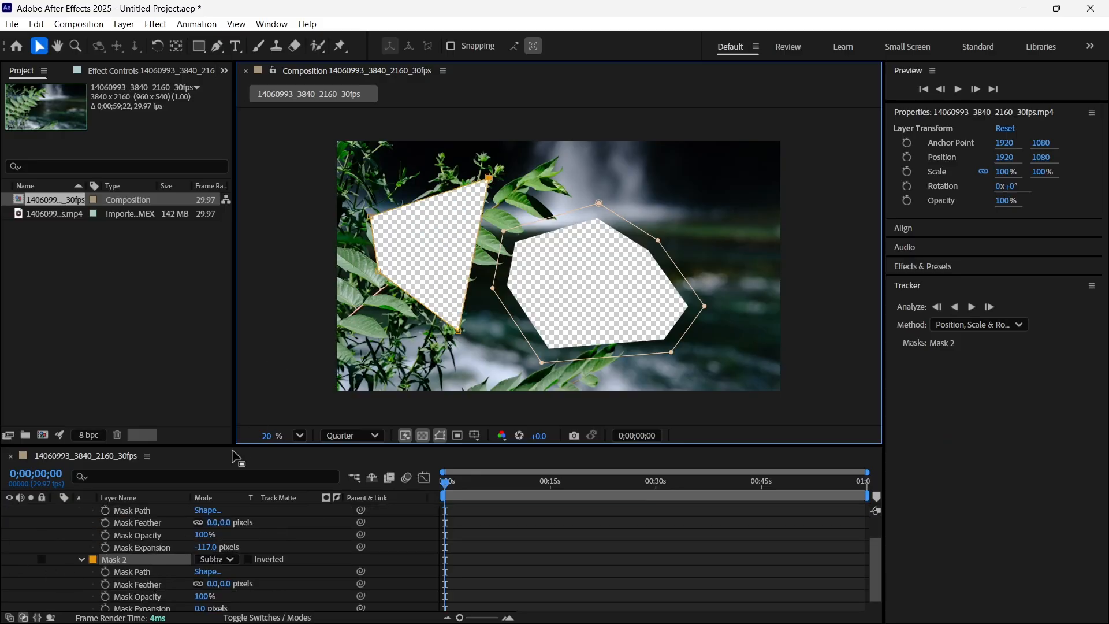
scroll(236, 457, "down", 1)
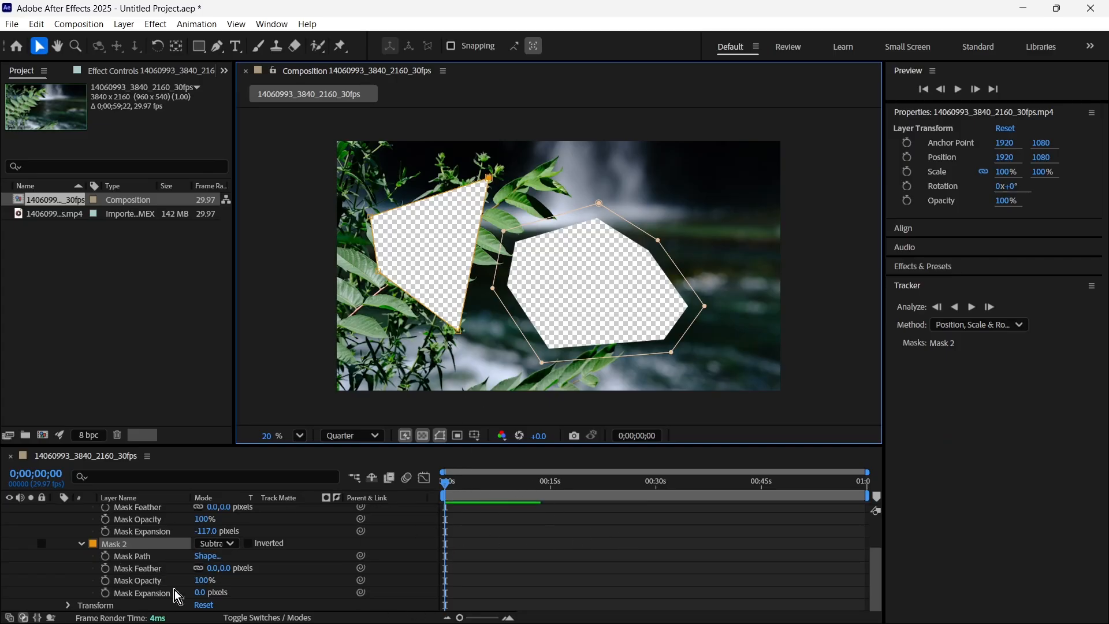
left_click(105, 556)
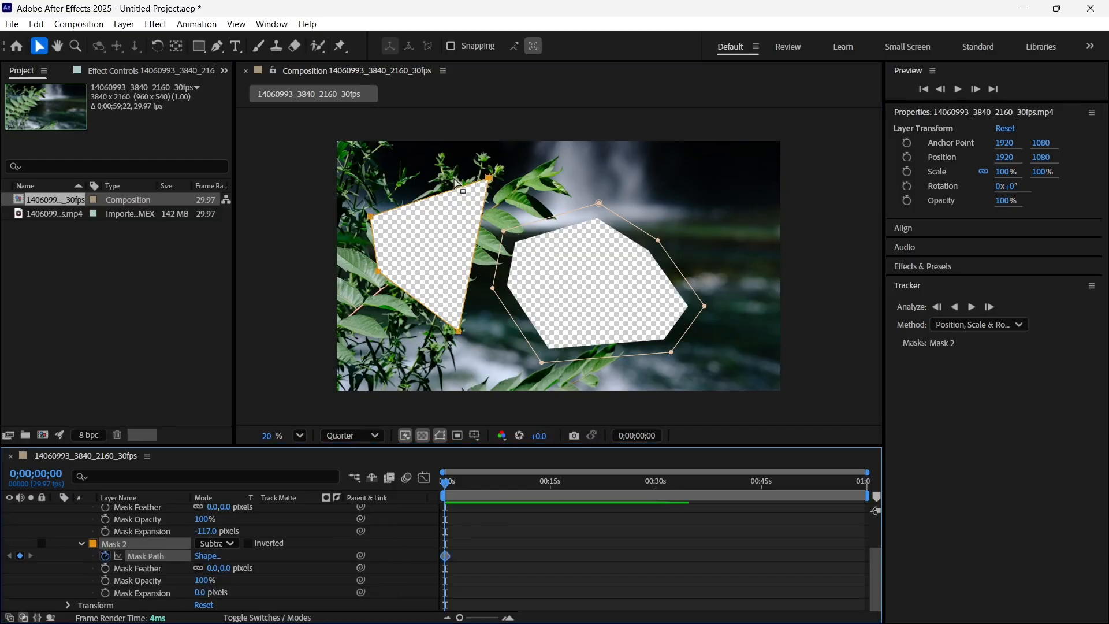
left_click_drag(449, 487, 501, 491)
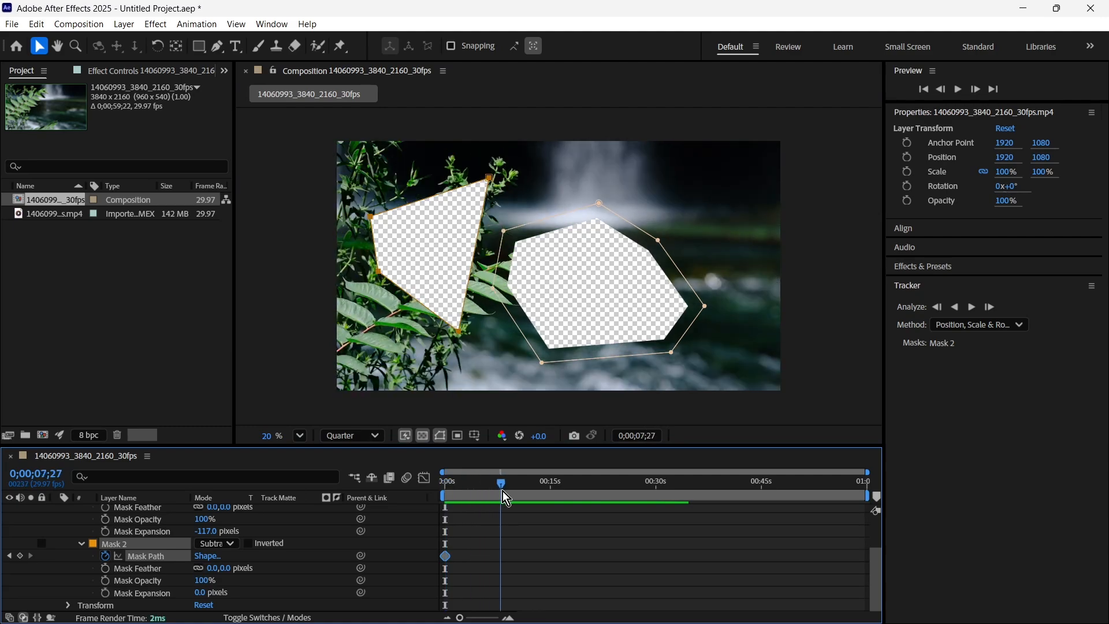
left_click_drag(489, 178, 480, 194)
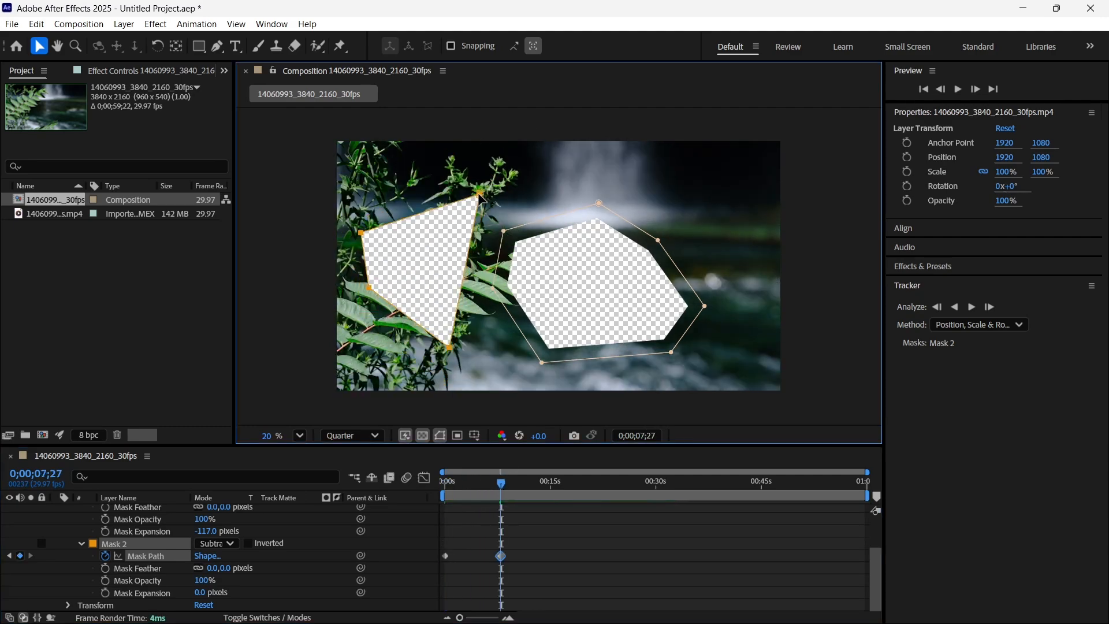
- Reshape Mask 2 at 0;00;07;27 by moving its upper-right vertex well down and its upper-left vertex to the right
scroll(144, 529, "up", 3)
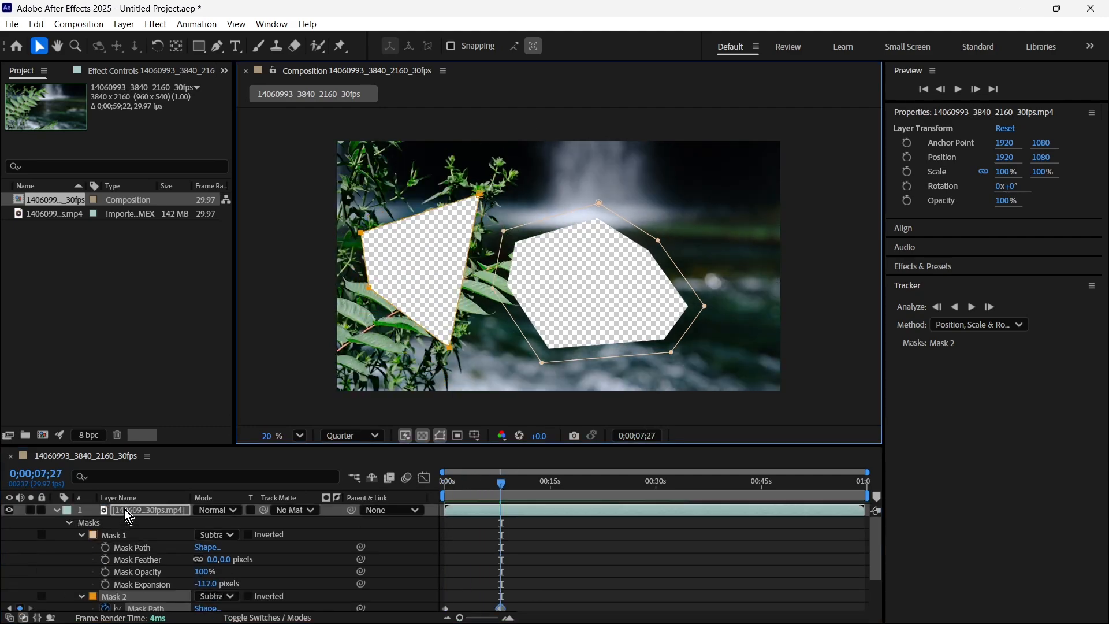
left_click(171, 510)
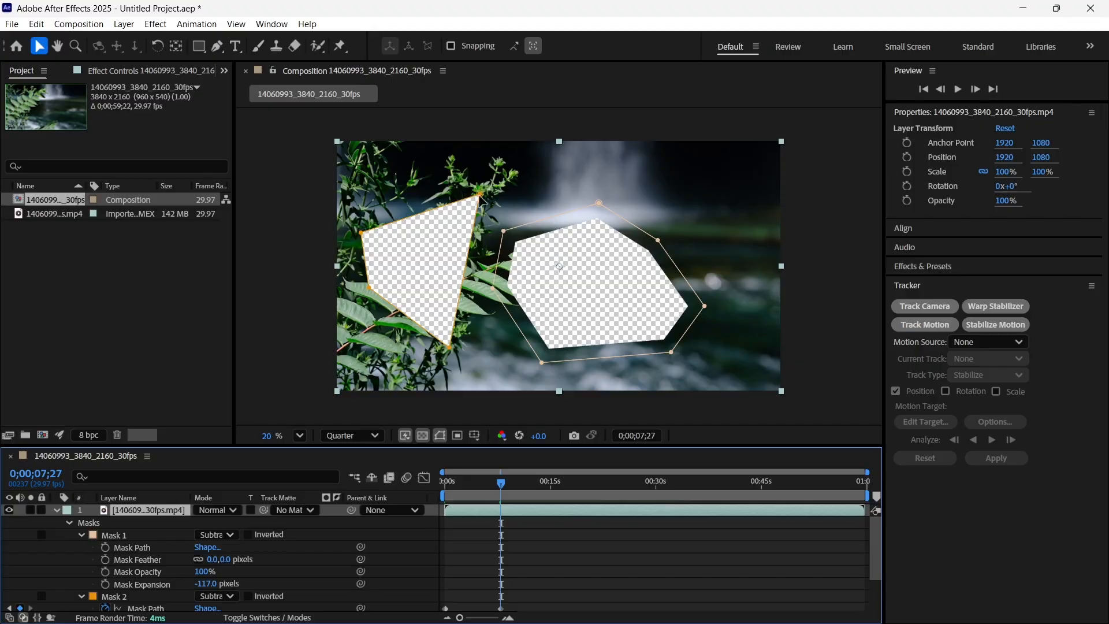
left_click_drag(481, 197, 470, 313)
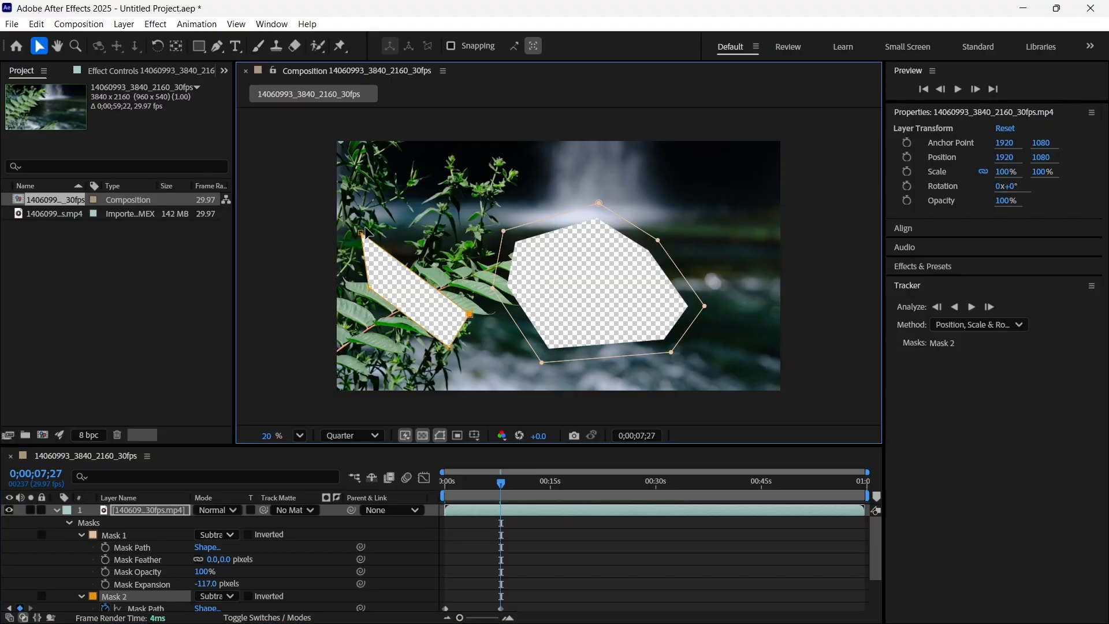
left_click_drag(360, 234, 432, 231)
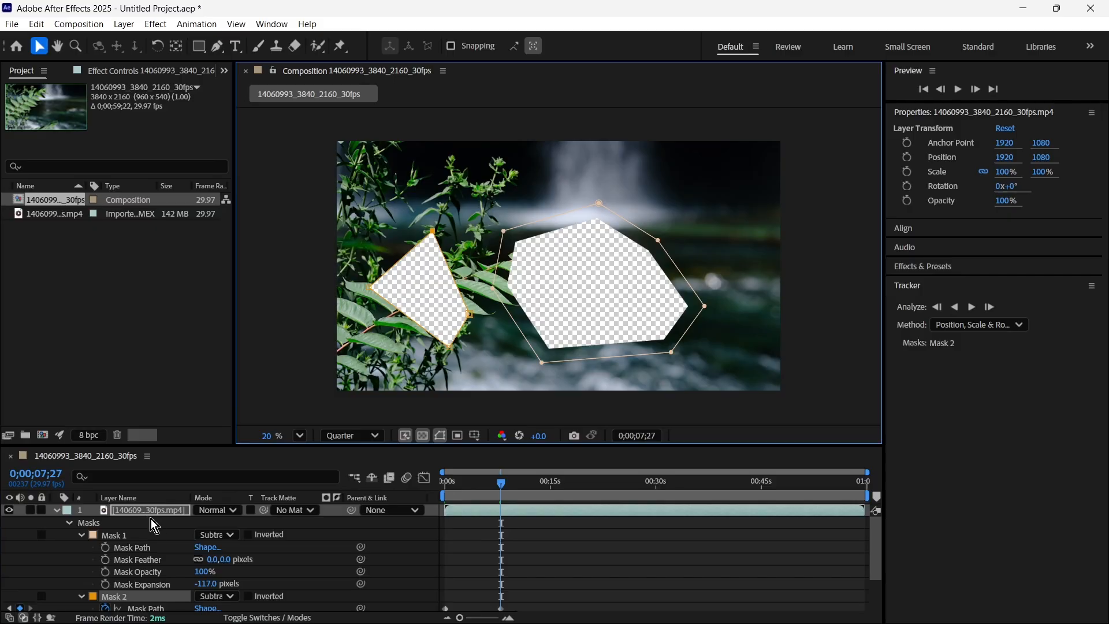
- Pull Mask 2's top vertex further down and to the right at 0;00;07;27, flattening the mask's upper edge
scroll(149, 520, "down", 3)
left_click(121, 550)
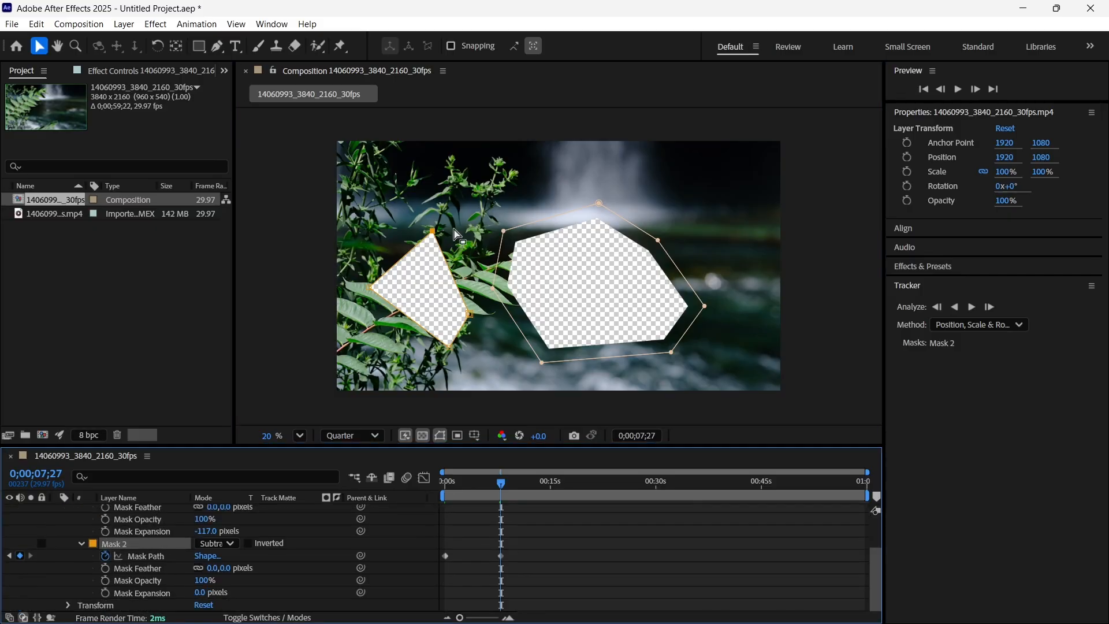
mouse_move(432, 230)
left_mouse_down()
mouse_move(430, 247)
mouse_move(433, 236)
left_mouse_up()
scroll(153, 578, "up", 3)
left_click(136, 512)
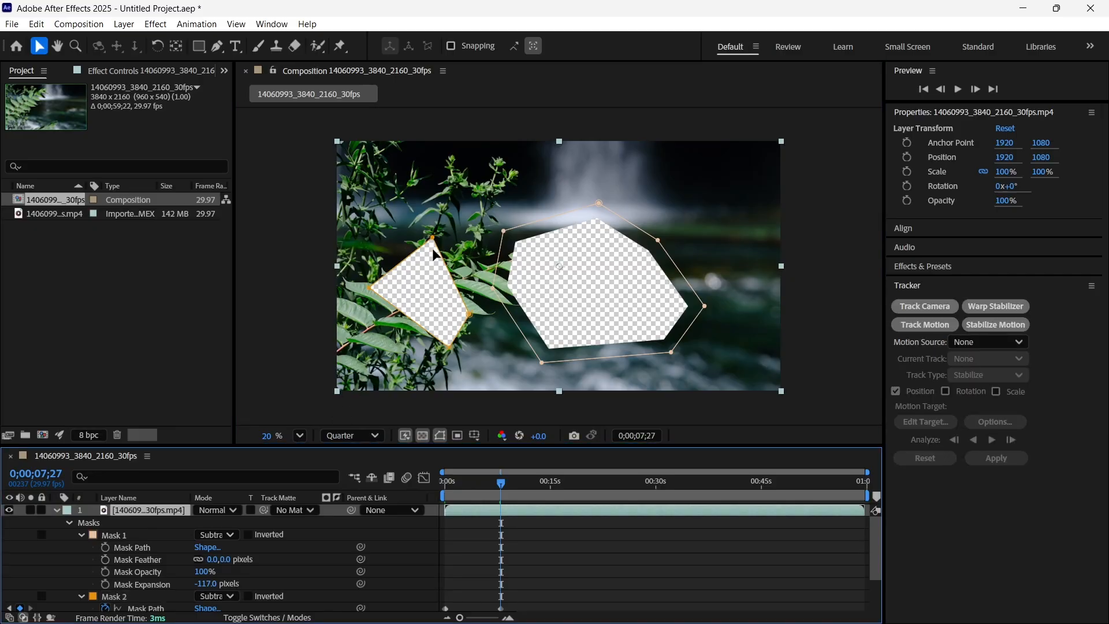
left_click_drag(432, 238, 448, 267)
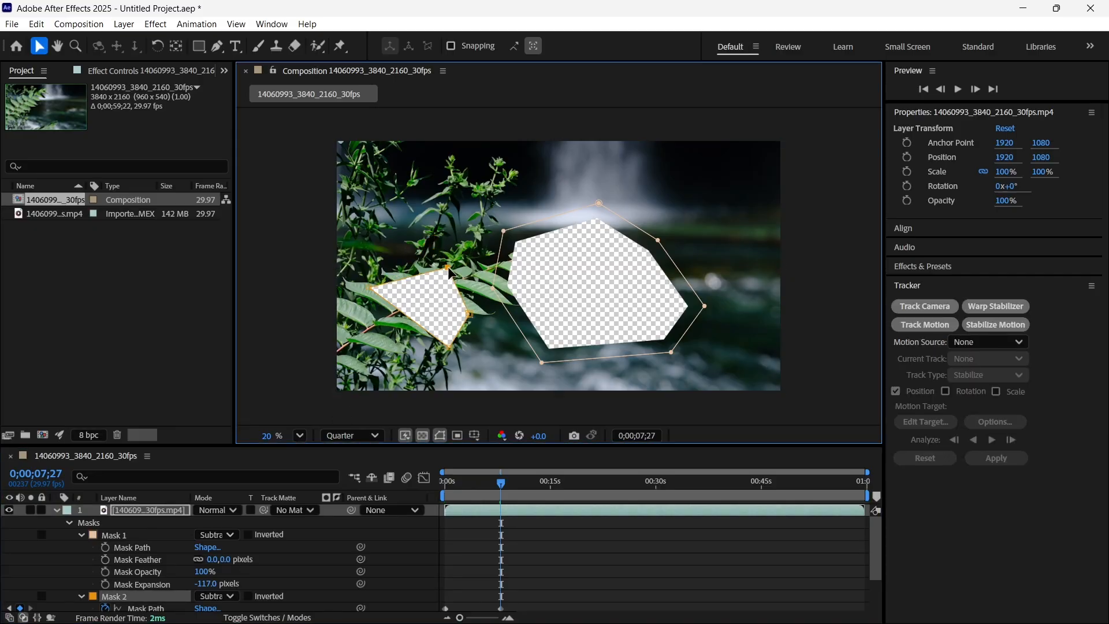
- Play back the Mask 2 path animation from 0;00;00;00 with nothing selected
scroll(544, 535, "down", 3)
scroll(495, 577, "down", 1)
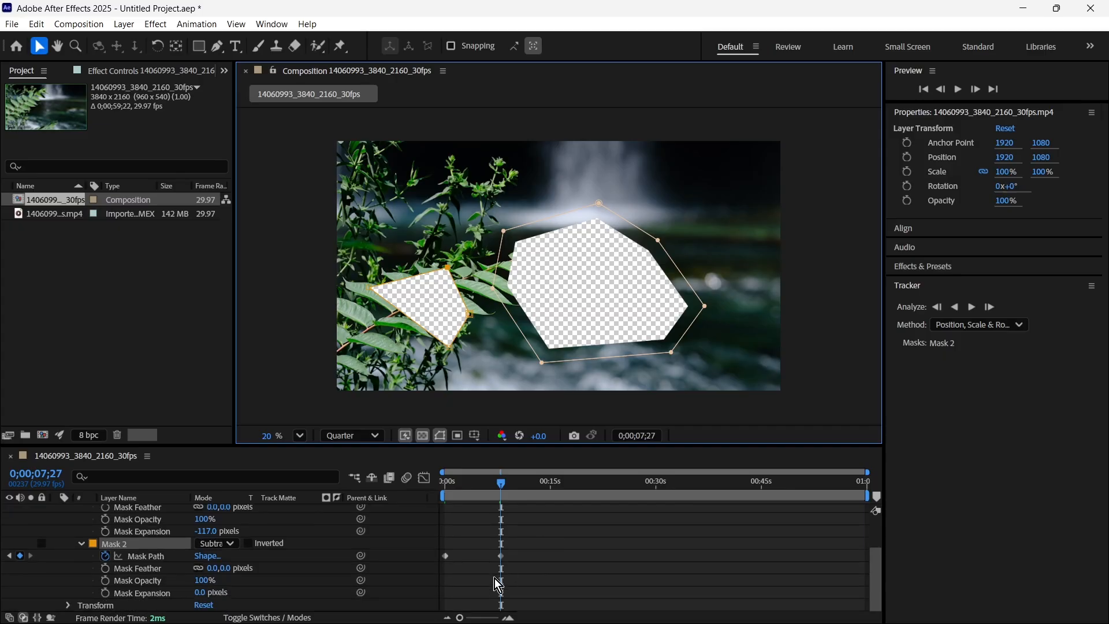
left_click(474, 567)
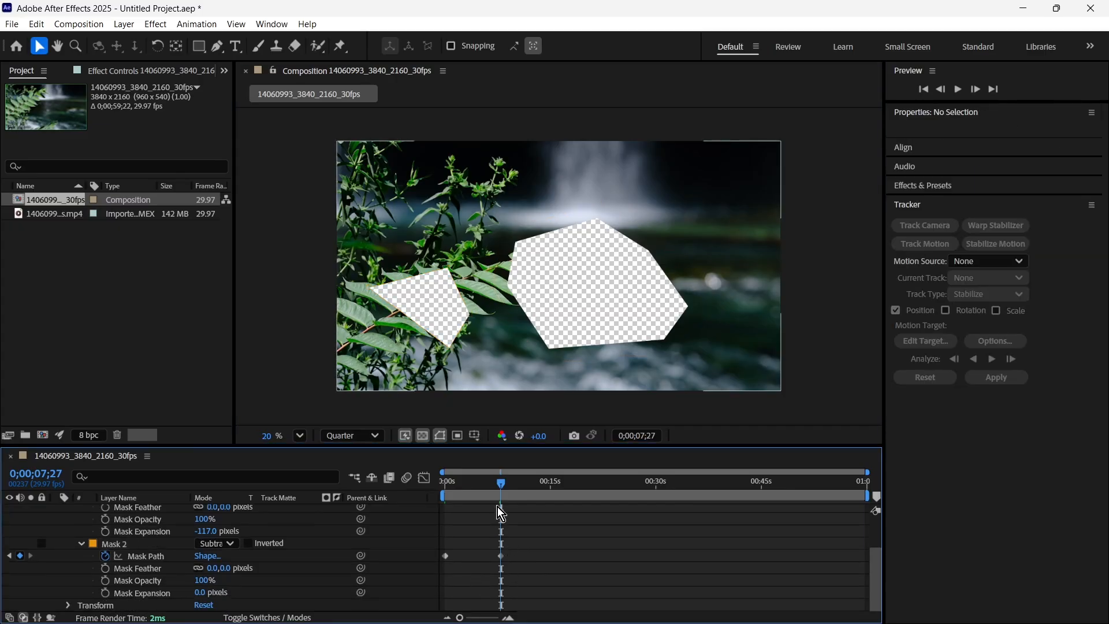
left_click_drag(473, 480, 411, 477)
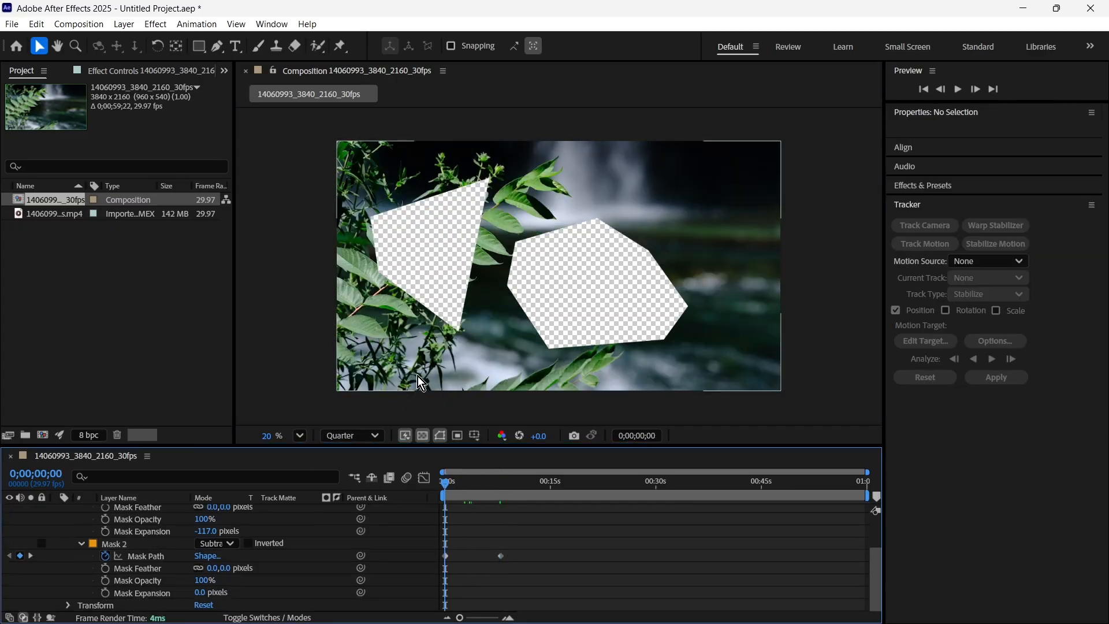
key("space")
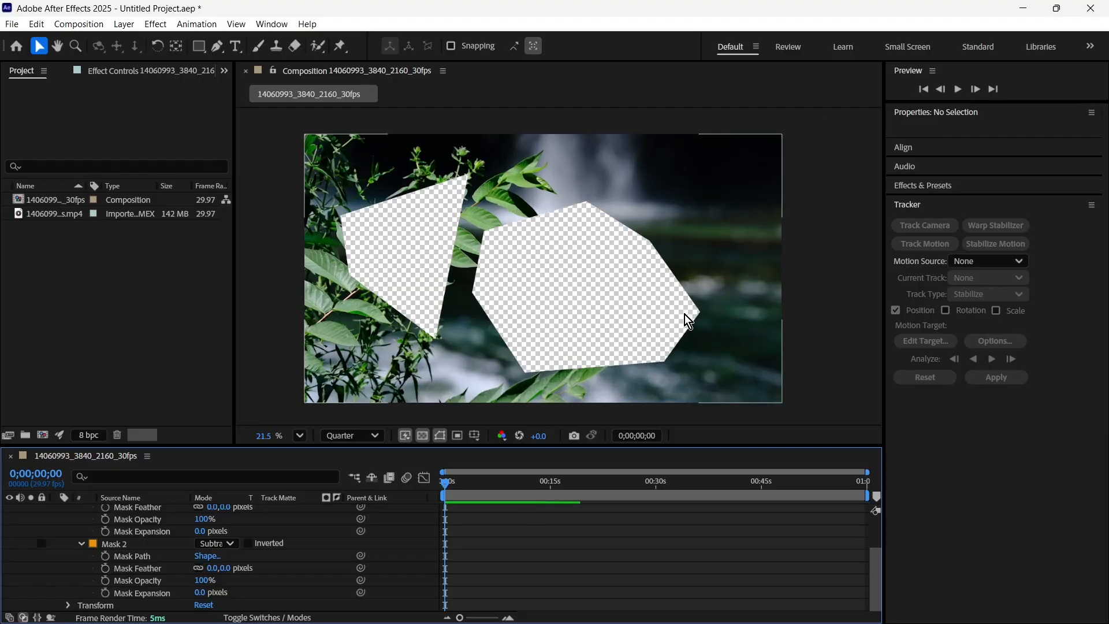
- Try moving the masked video layer around within the composition frame, and undo both moves
scroll(635, 257, "down", 1)
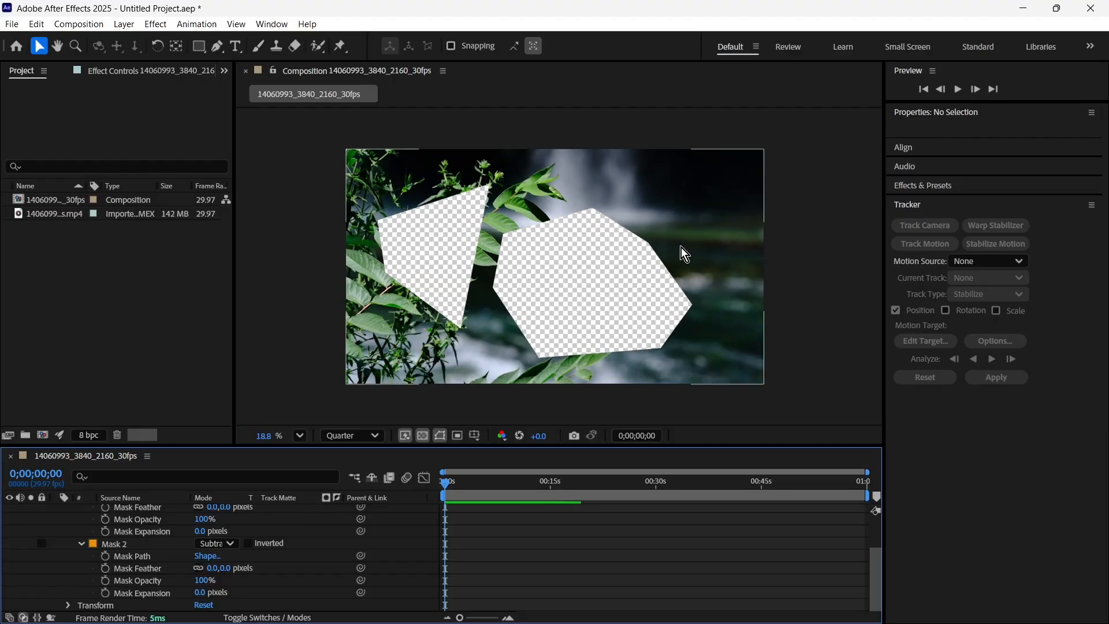
left_click_drag(697, 222, 688, 257)
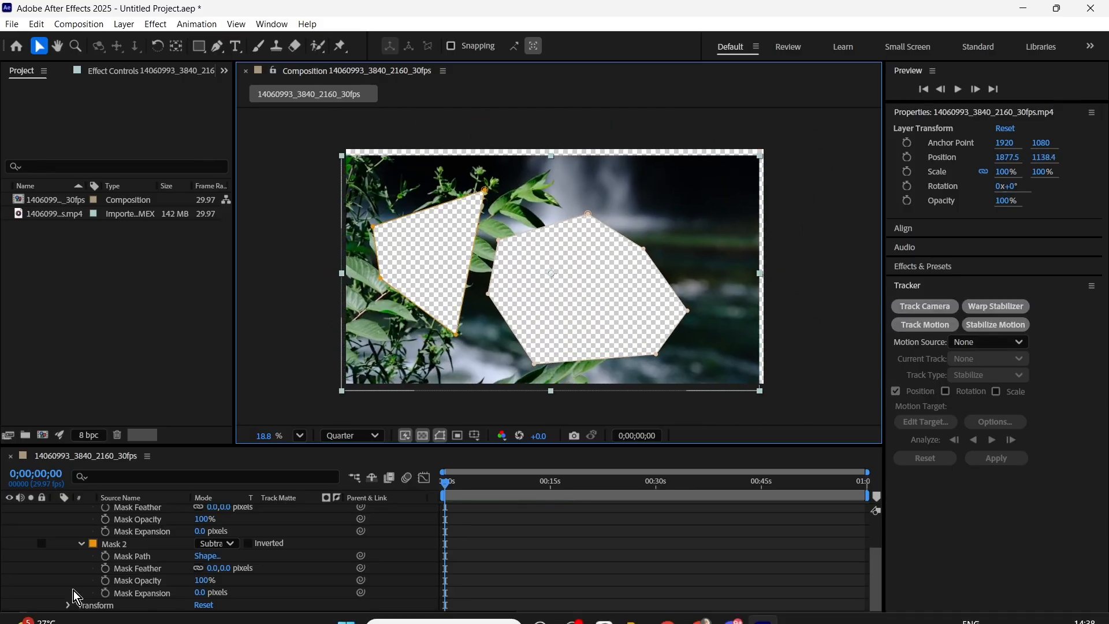
scroll(149, 532, "up", 3)
left_click_drag(672, 219, 719, 213)
key("ctrl+z")
key("ctrl+z")
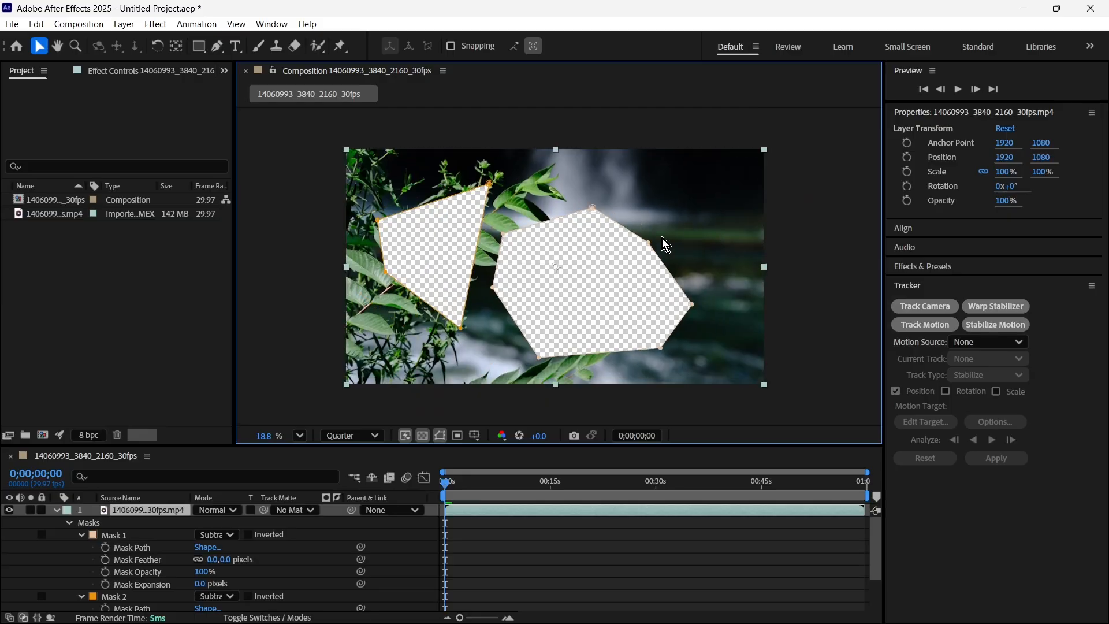
- Collapse the video layer's properties and create a new, empty shape layer
left_click(57, 510)
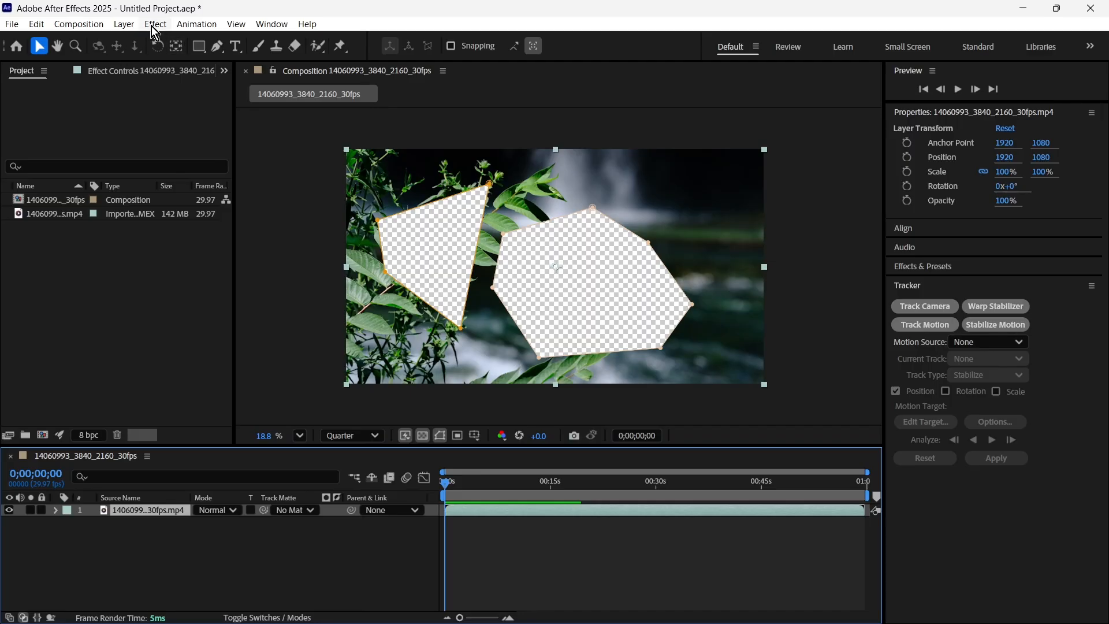
left_click(125, 25)
mouse_move(274, 40)
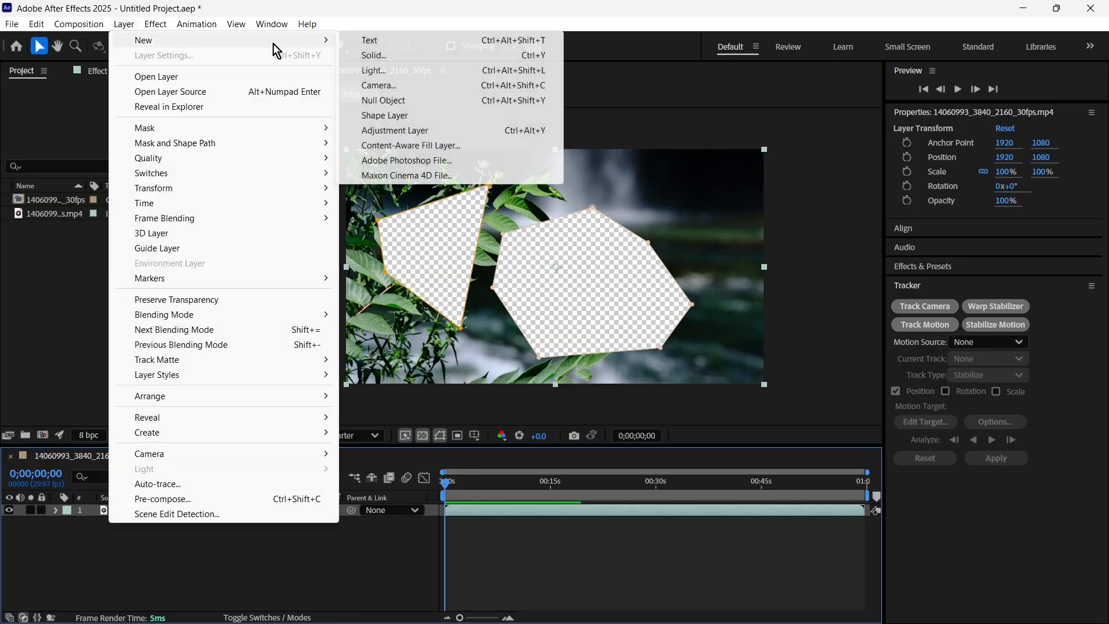
left_click(387, 115)
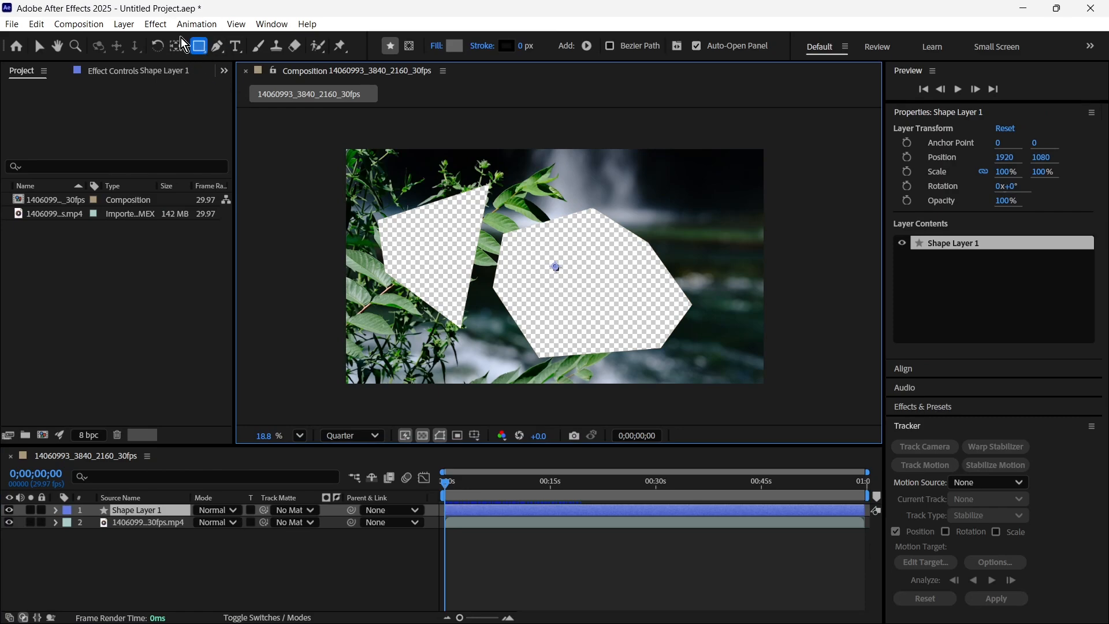
- Draw a rectangle of about 695 × 849 px near the frame's upper-right corner on the shape layer using the Rectangle Tool, and deselect it
left_click(220, 49)
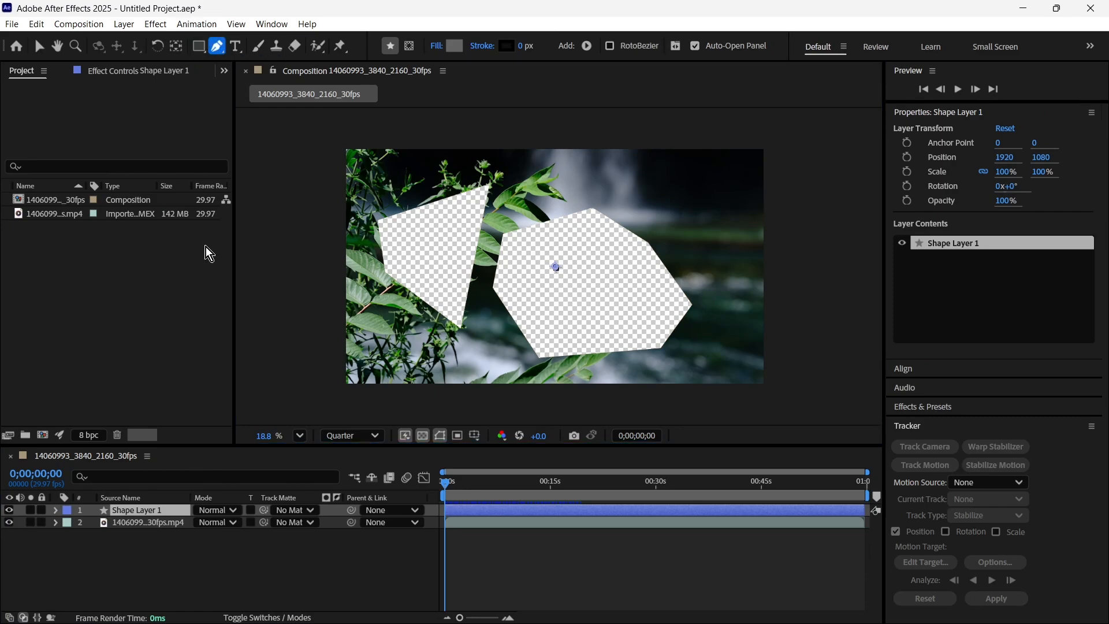
left_click(198, 50)
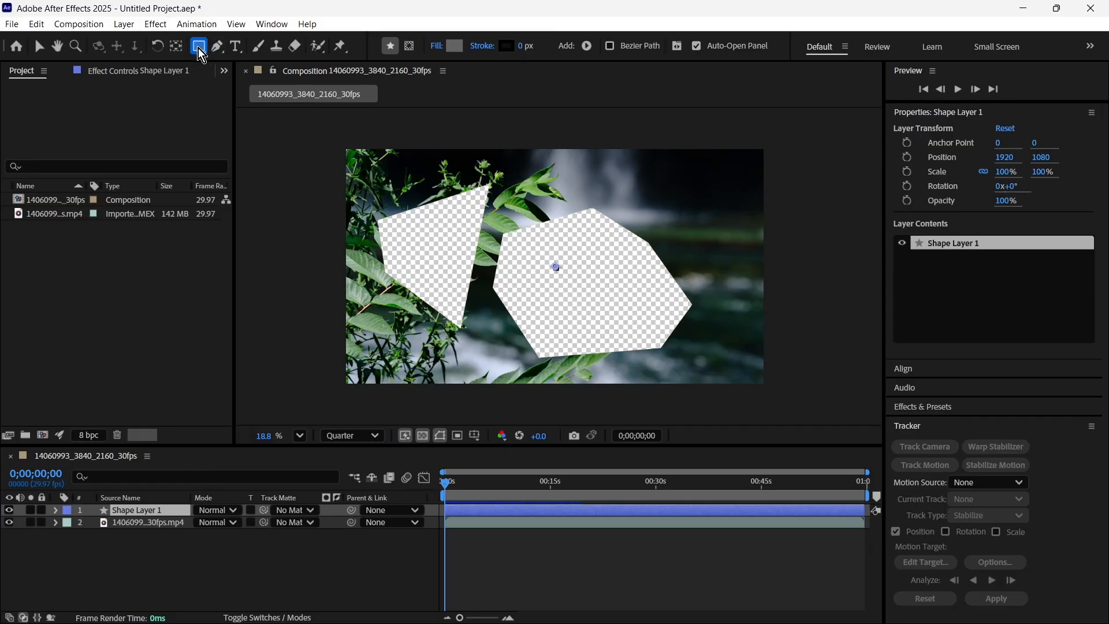
left_click(198, 48)
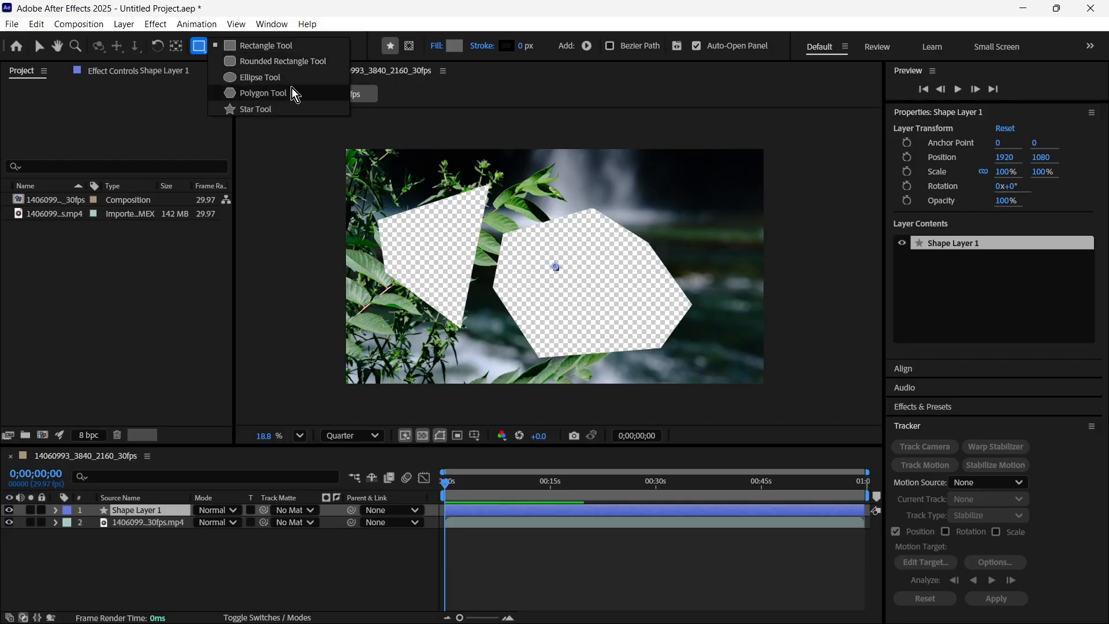
left_click(245, 46)
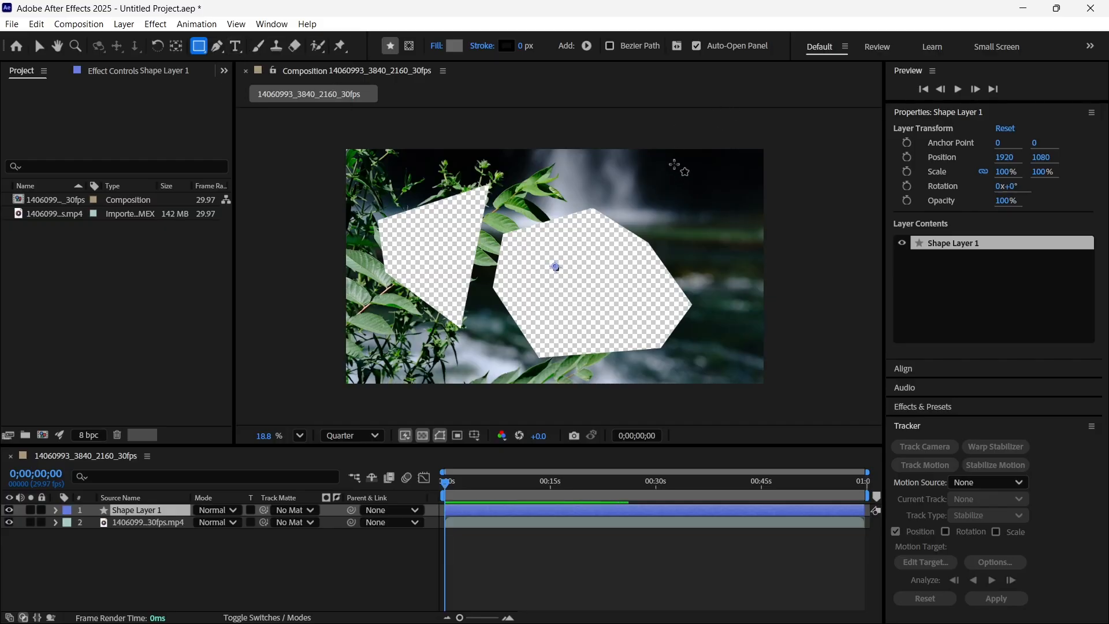
left_click_drag(674, 164, 750, 256)
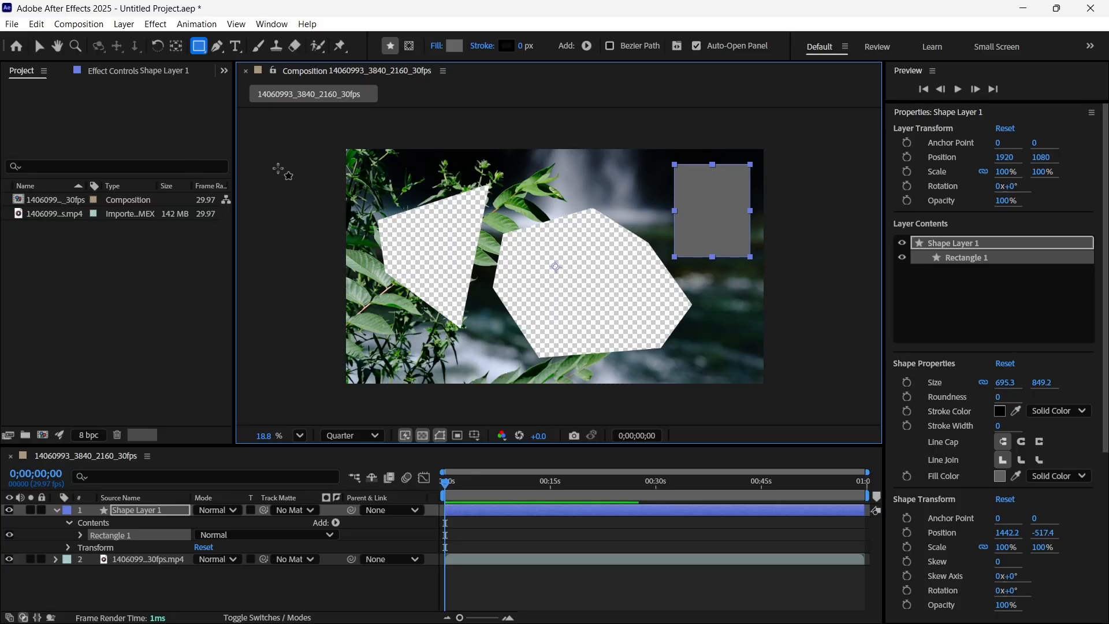
left_click(39, 46)
left_click(847, 312)
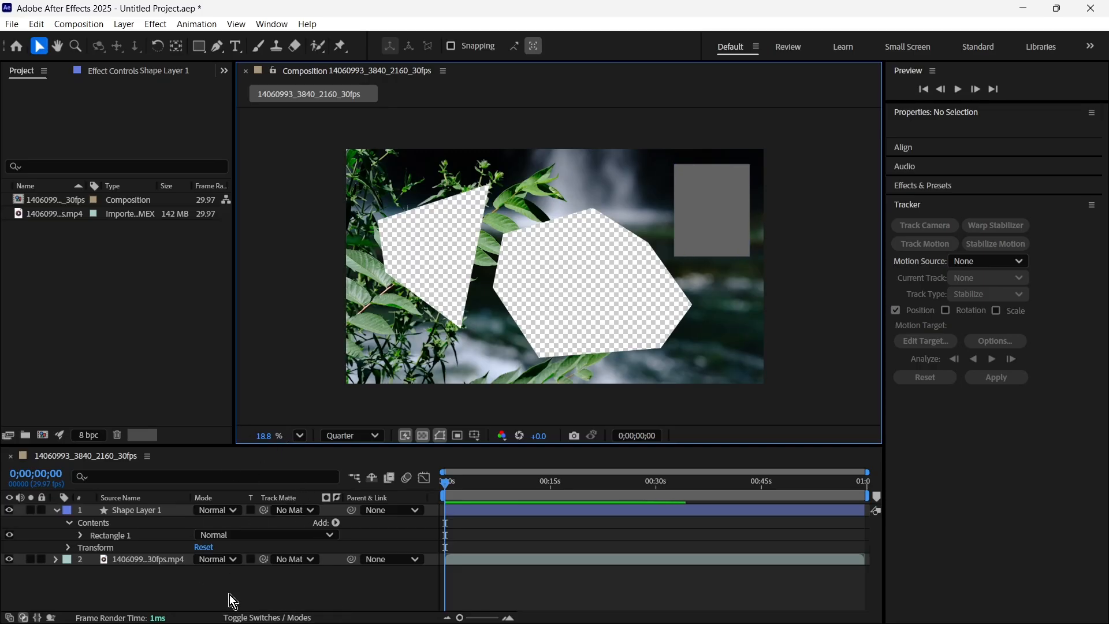
- Hide the timeline's Modes column and show it again
right_click(273, 499)
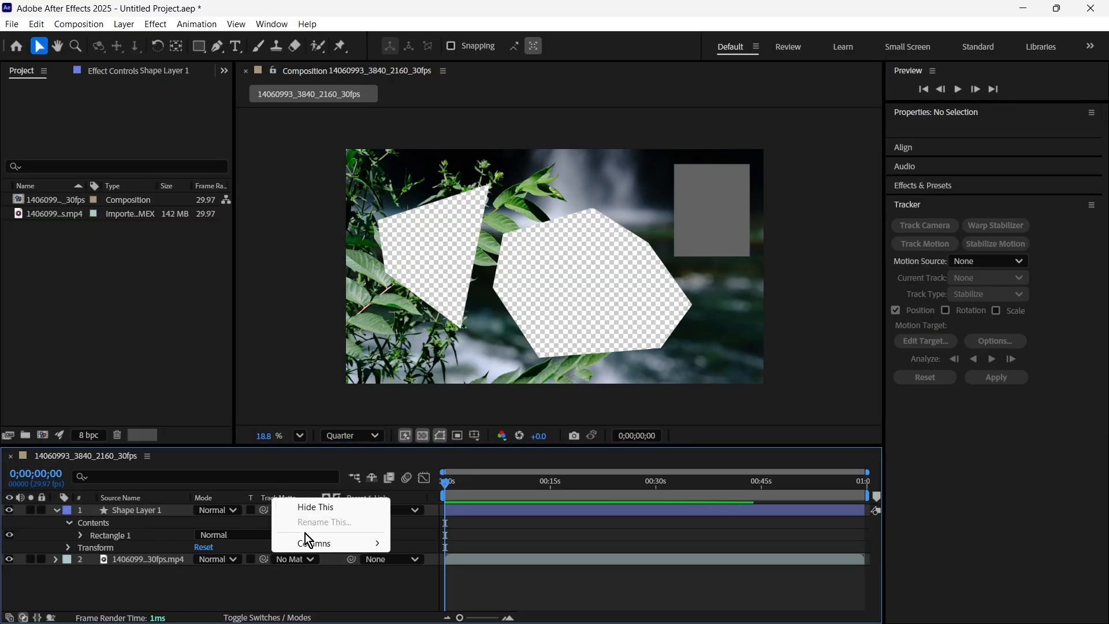
mouse_move(315, 544)
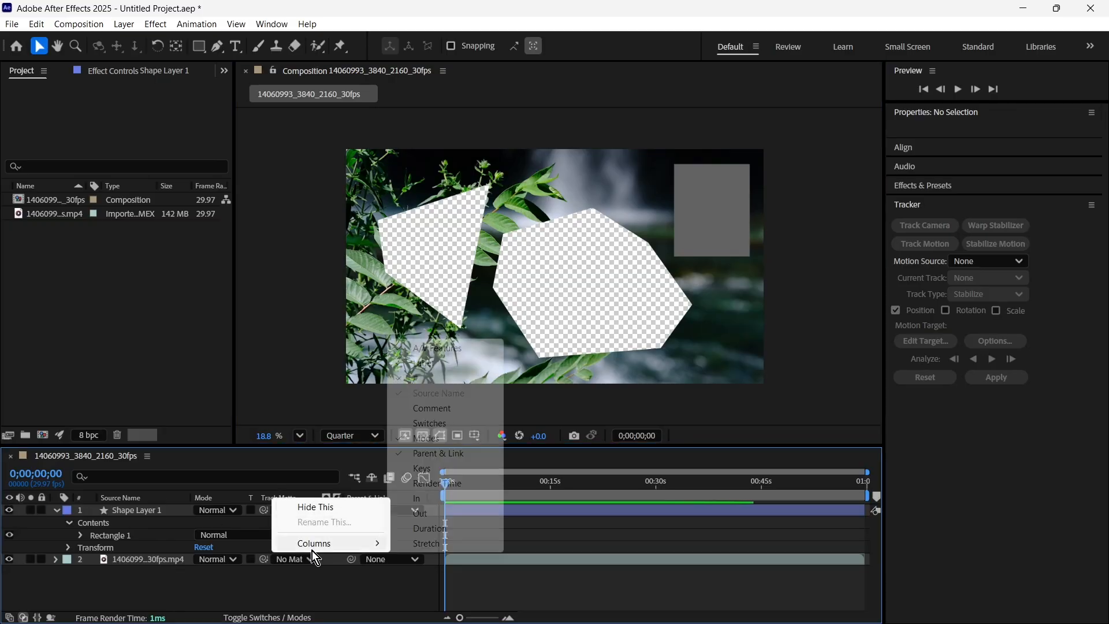
left_click(426, 440)
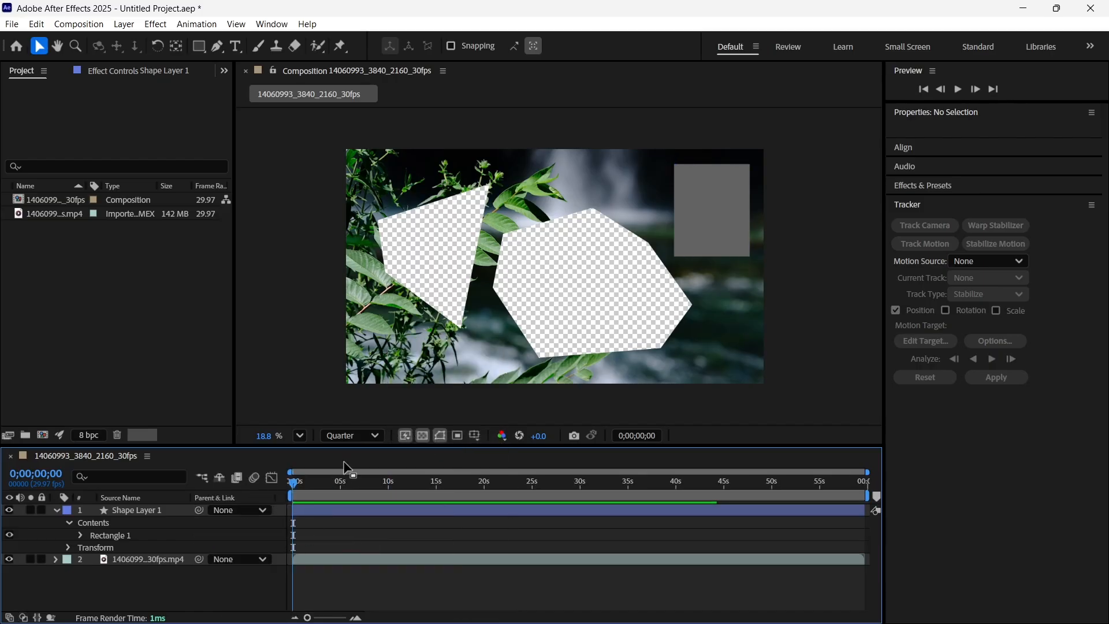
right_click(230, 498)
mouse_move(280, 542)
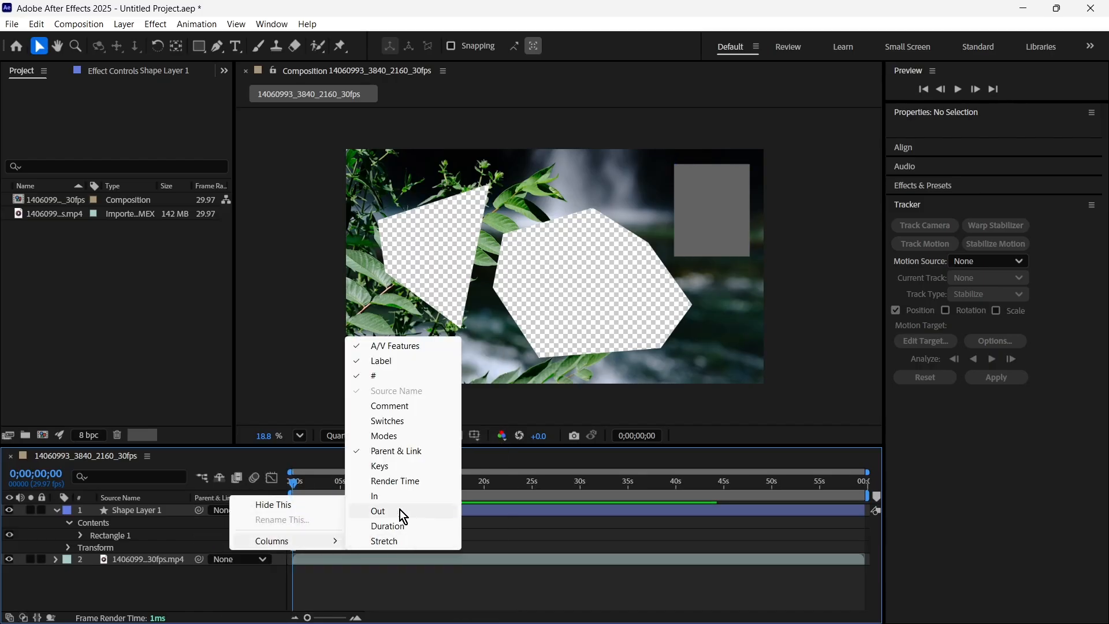
left_click(407, 439)
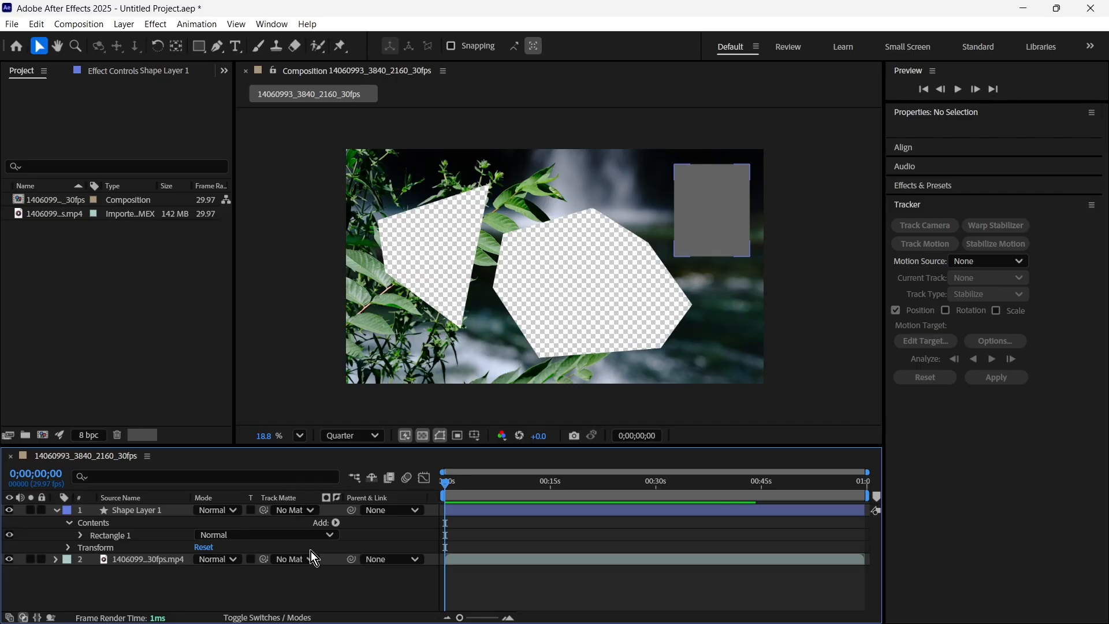
- Set the video layer's track matte to Shape Layer 1 as an inverted alpha matte
left_click(133, 561)
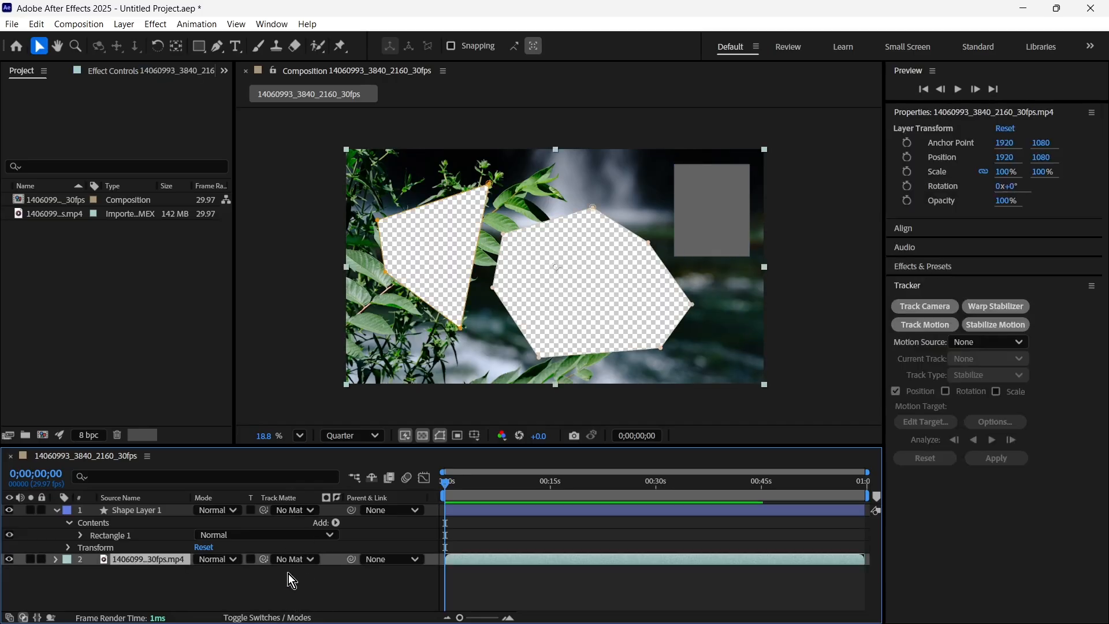
left_click(294, 560)
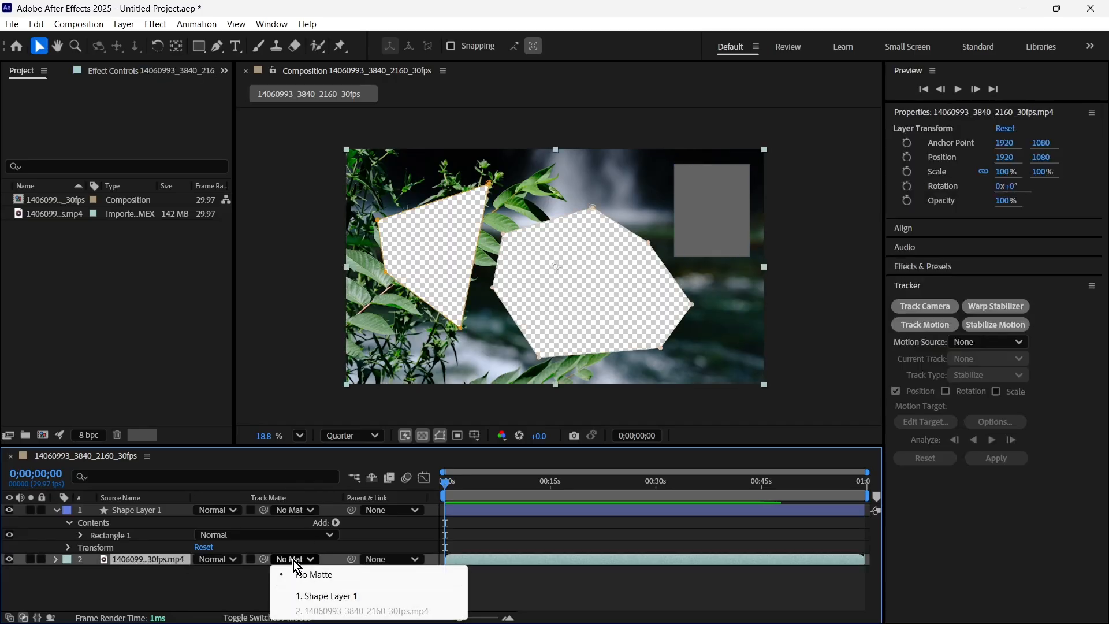
left_click(326, 595)
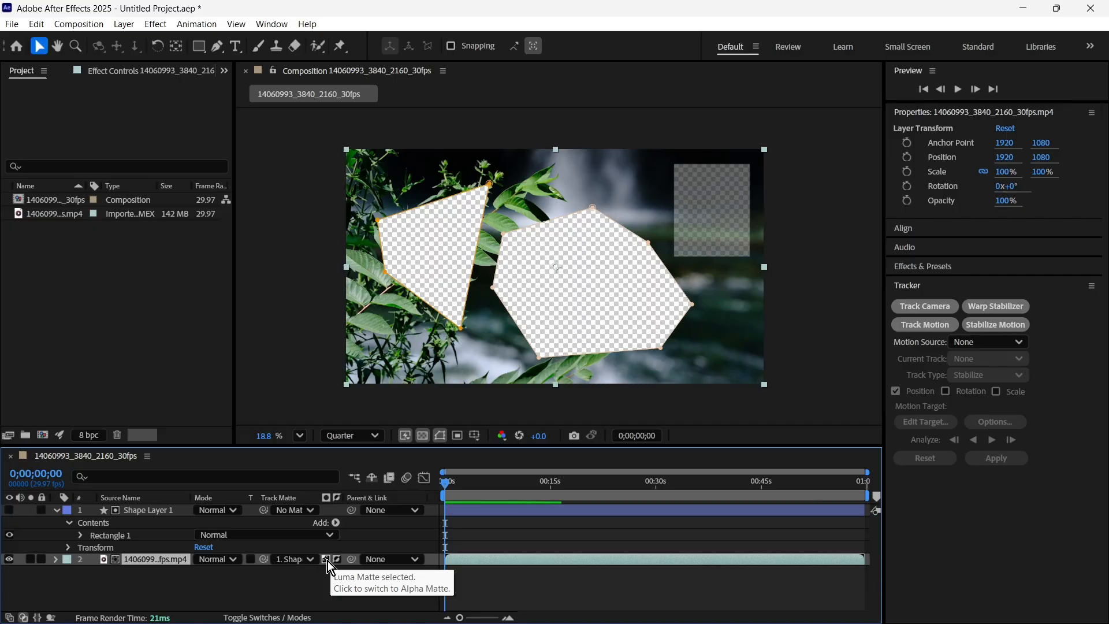
left_click(326, 559)
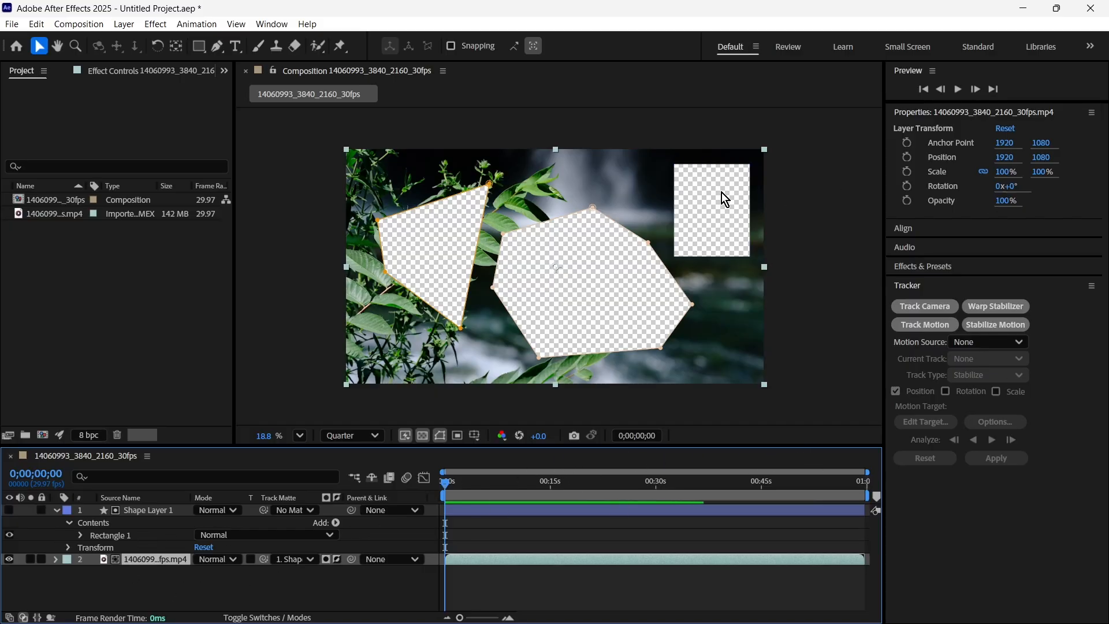
- Toggle the video layer's matte inversion off and on several times to compare results, leaving the matte inverted
left_click(337, 563)
left_click(336, 563)
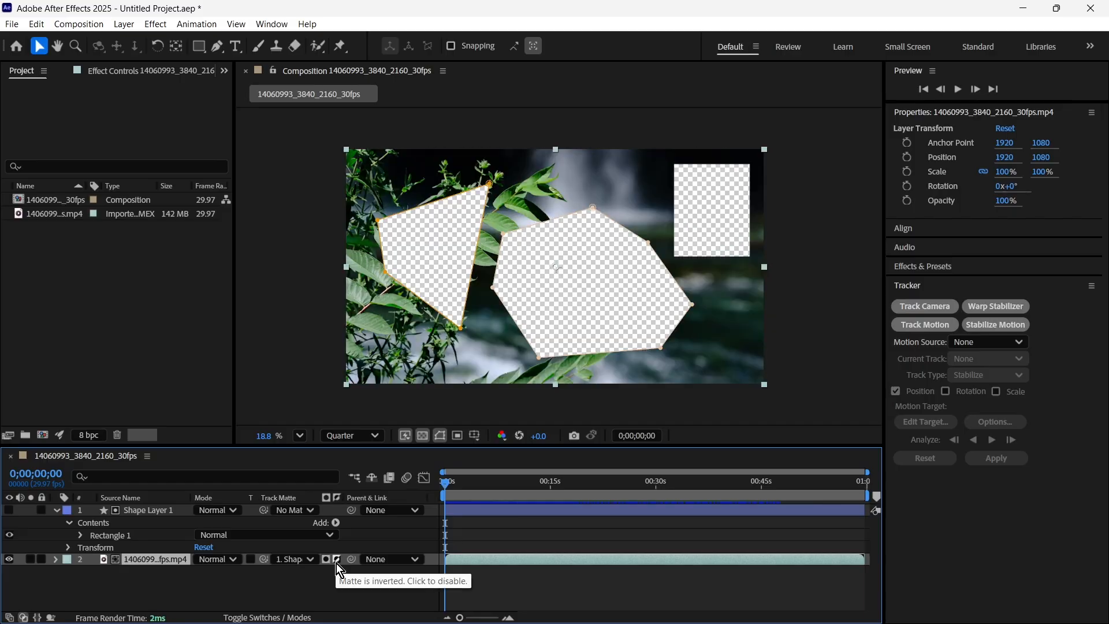
left_click(337, 564)
left_click(337, 563)
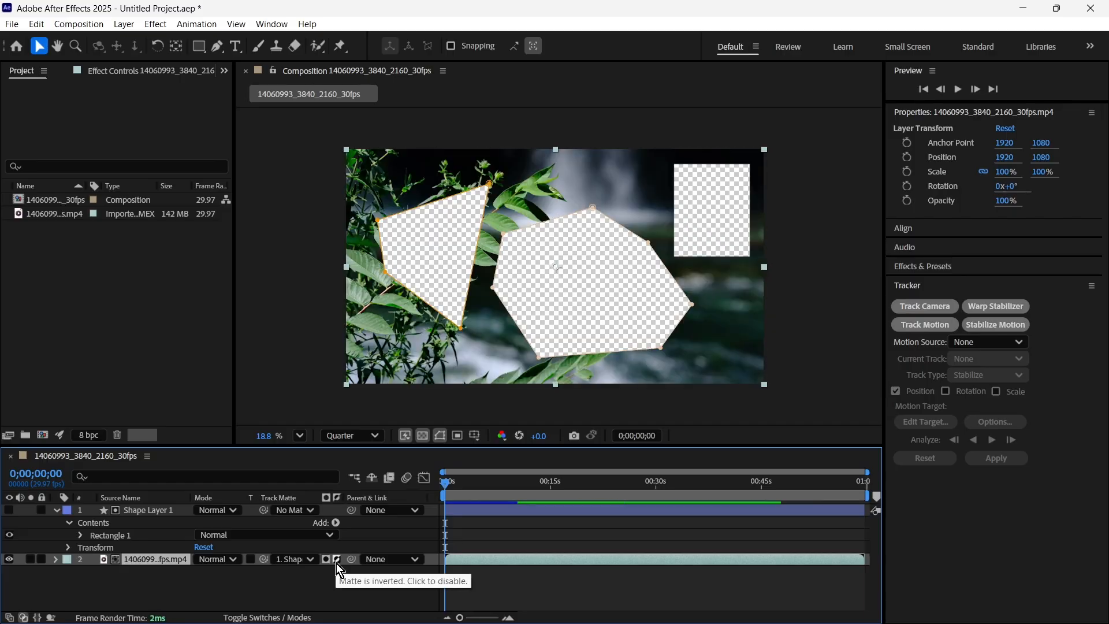
left_click(337, 563)
left_click(337, 564)
left_click(336, 563)
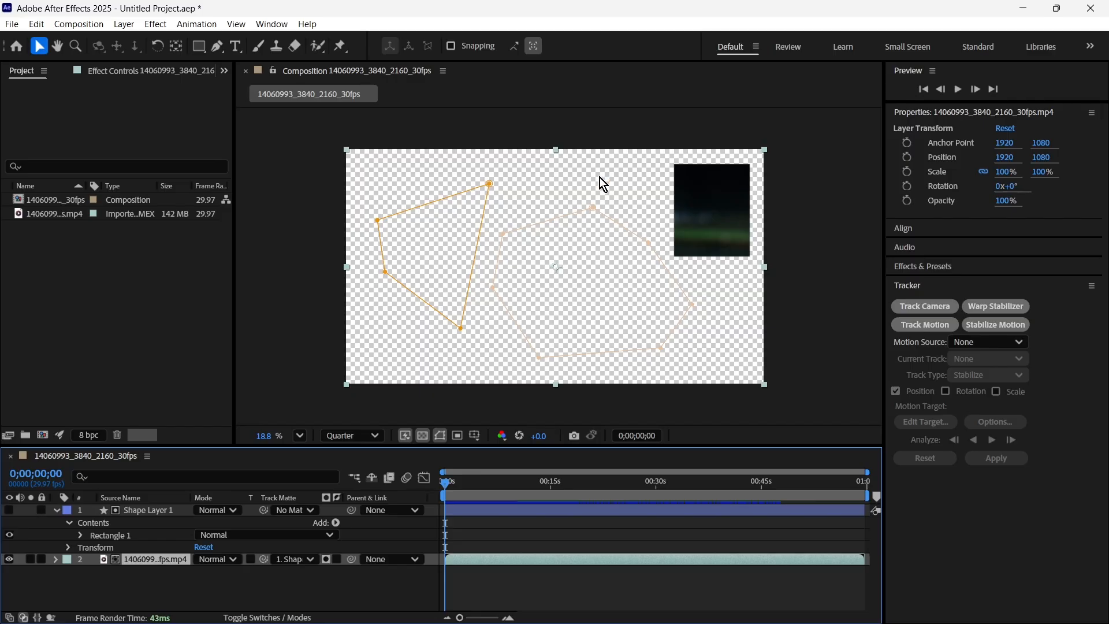
left_click(337, 559)
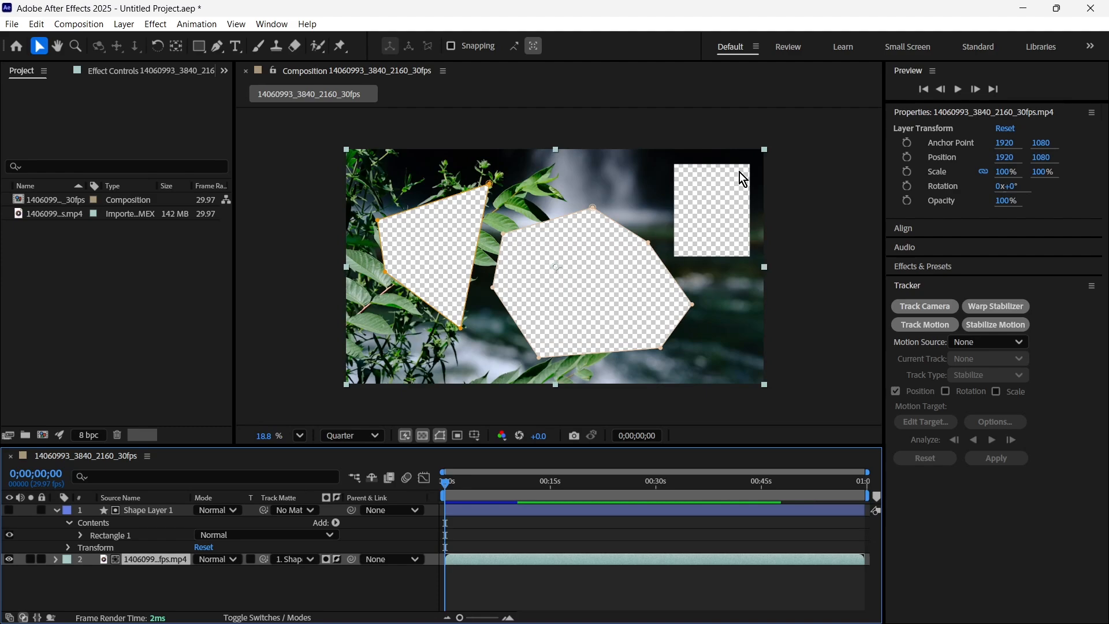
- Expand Rectangle 1's Fill 1 properties on the shape layer and set the fill opacity to 30%
left_click(80, 535)
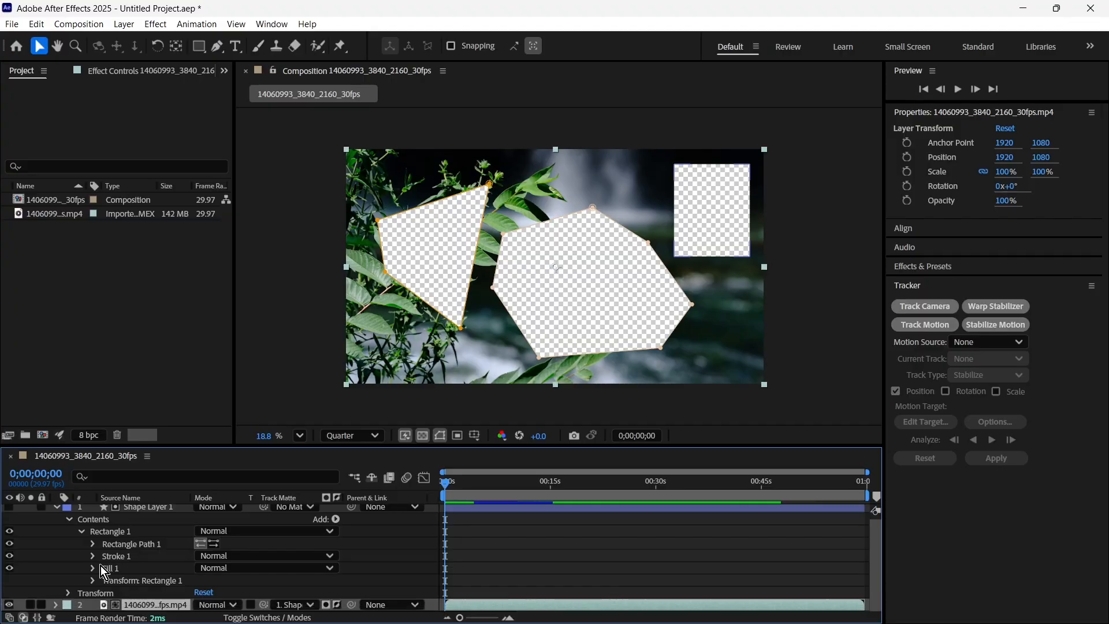
left_click(94, 568)
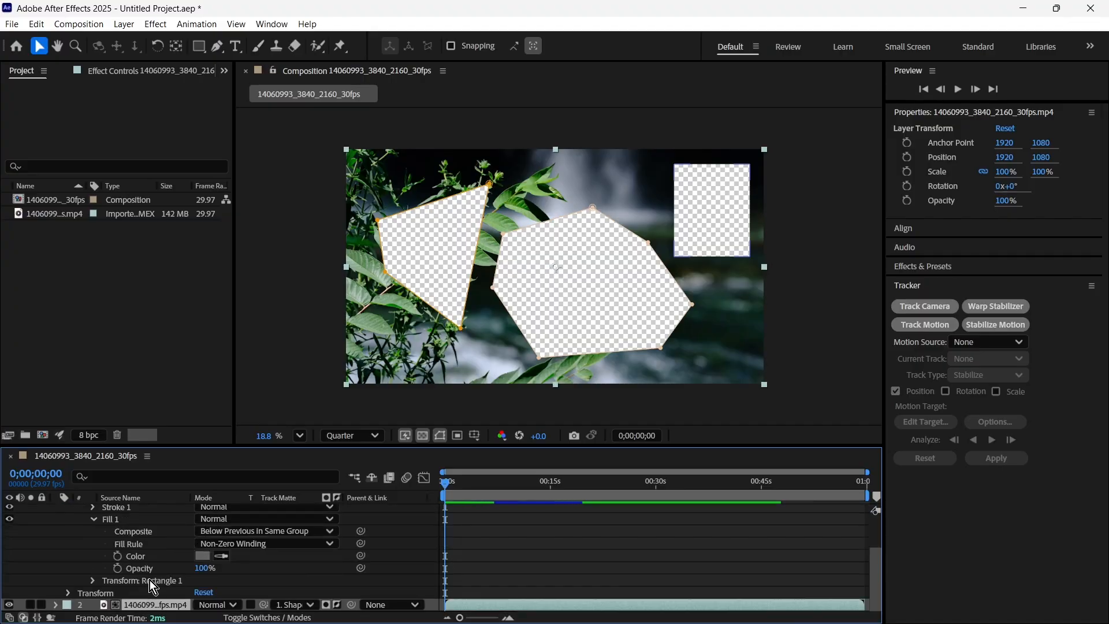
left_click_drag(208, 572, 159, 571)
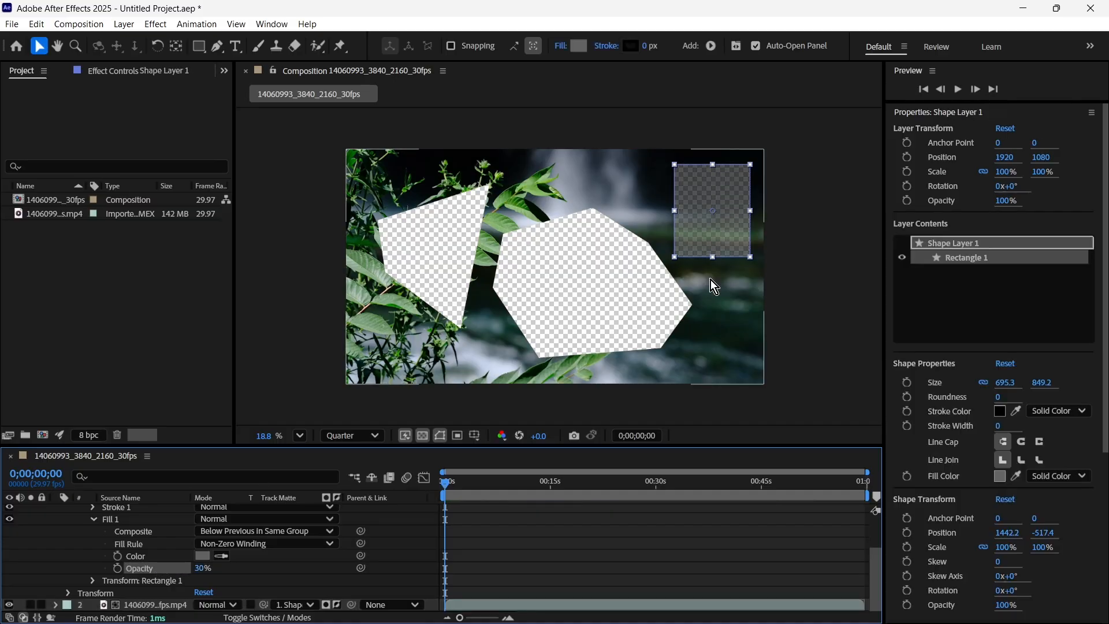
- Lower Fill 1's opacity on Rectangle 1 to 0%, and raise it to 100%
left_click(825, 282)
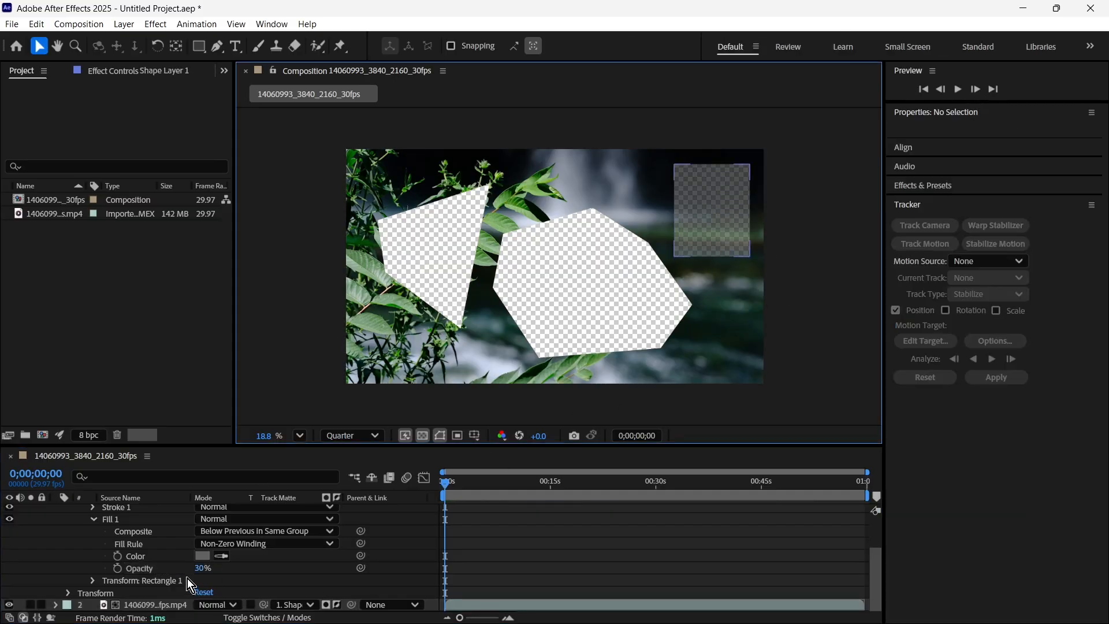
left_click_drag(202, 569, 176, 569)
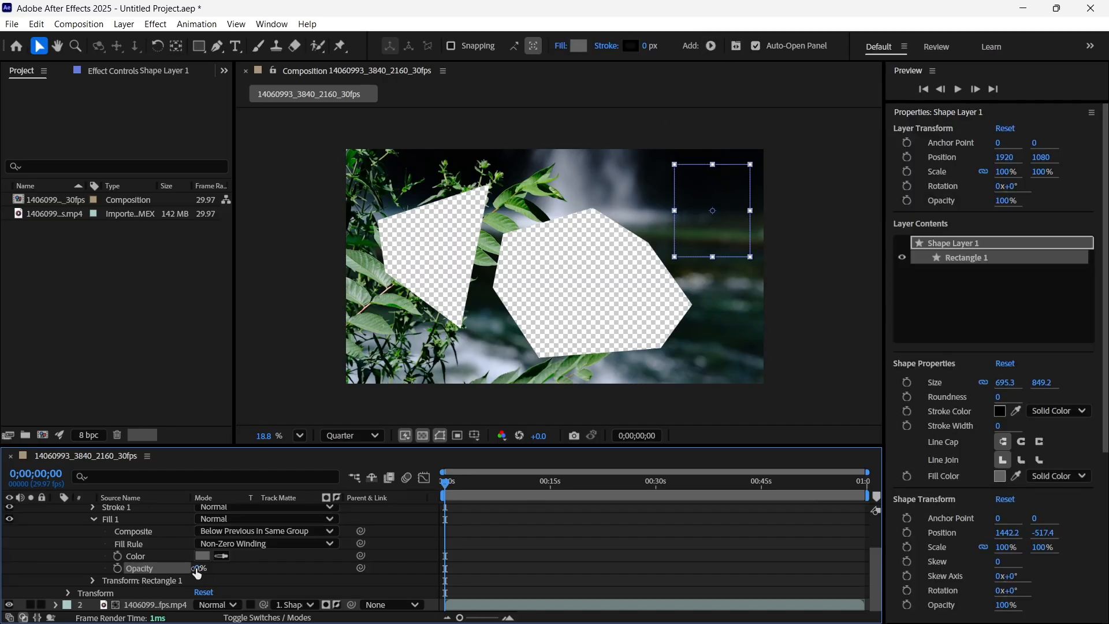
left_click_drag(197, 569, 352, 582)
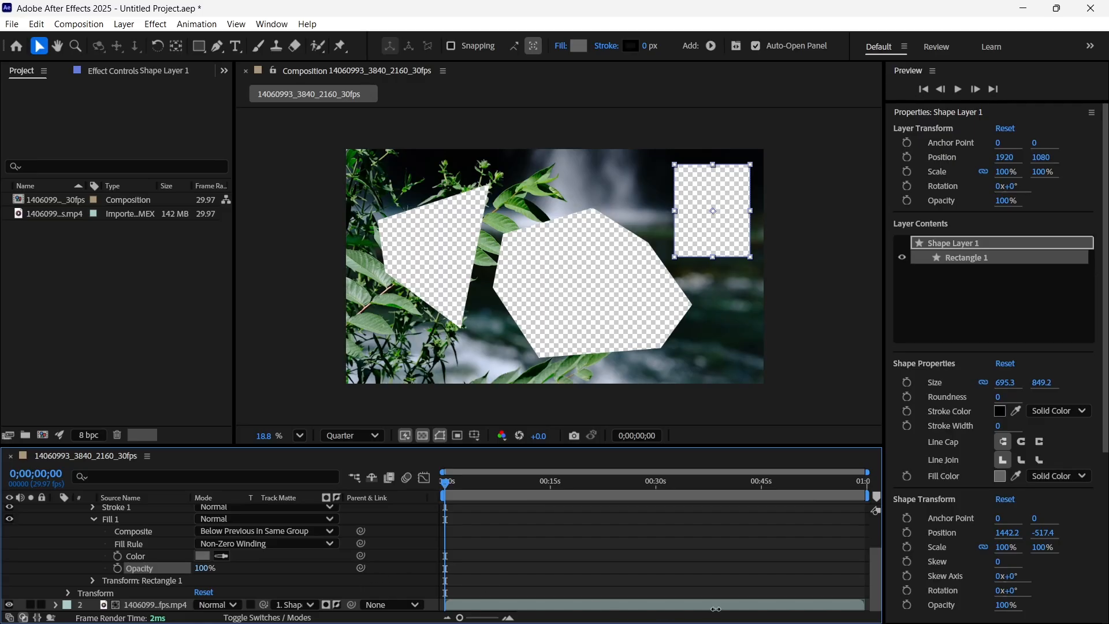
scroll(352, 561, "up", 3)
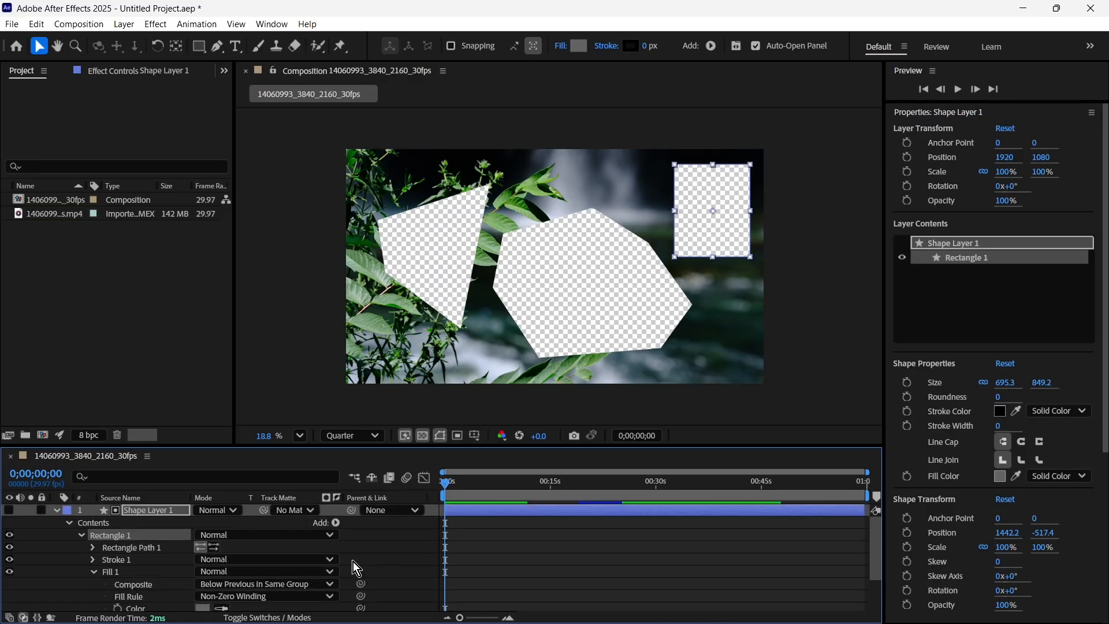
- Try a red fill on the rectangle and return it to dark grey 575757
left_click(579, 46)
left_click(561, 252)
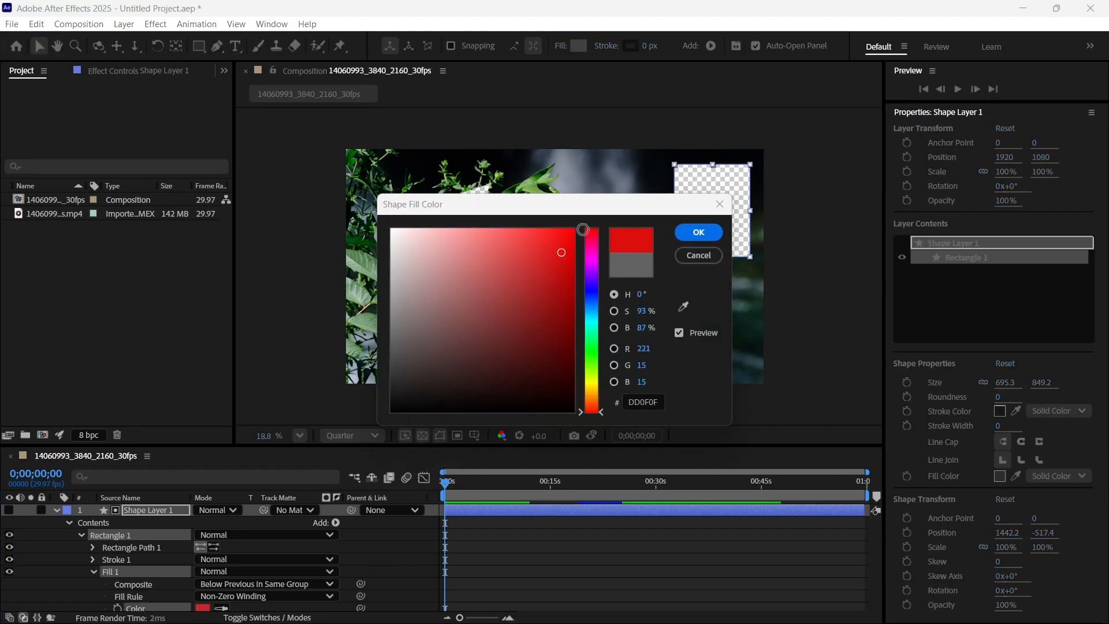
left_click(699, 232)
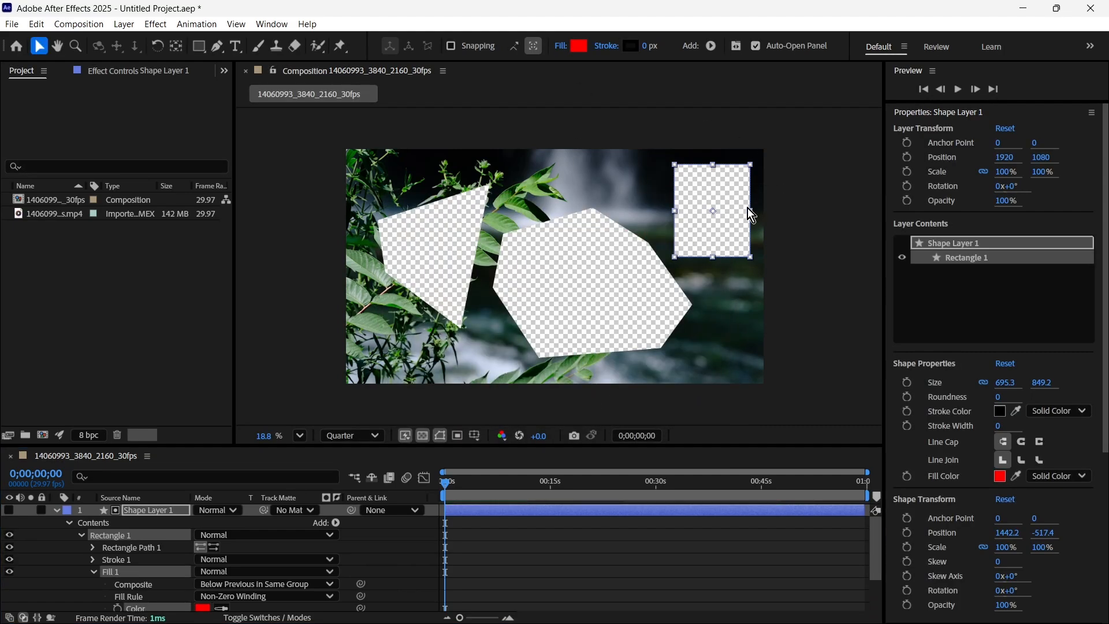
left_click(578, 46)
mouse_move(487, 296)
left_mouse_down()
mouse_move(196, 483)
mouse_move(269, 294)
mouse_move(271, 349)
left_mouse_up()
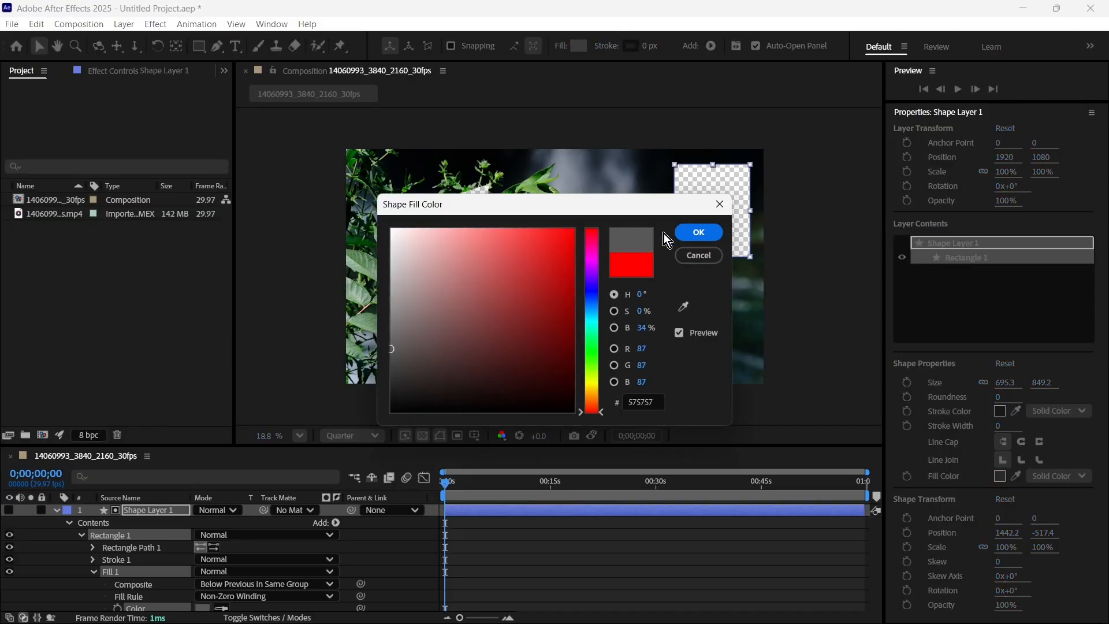
left_click(698, 233)
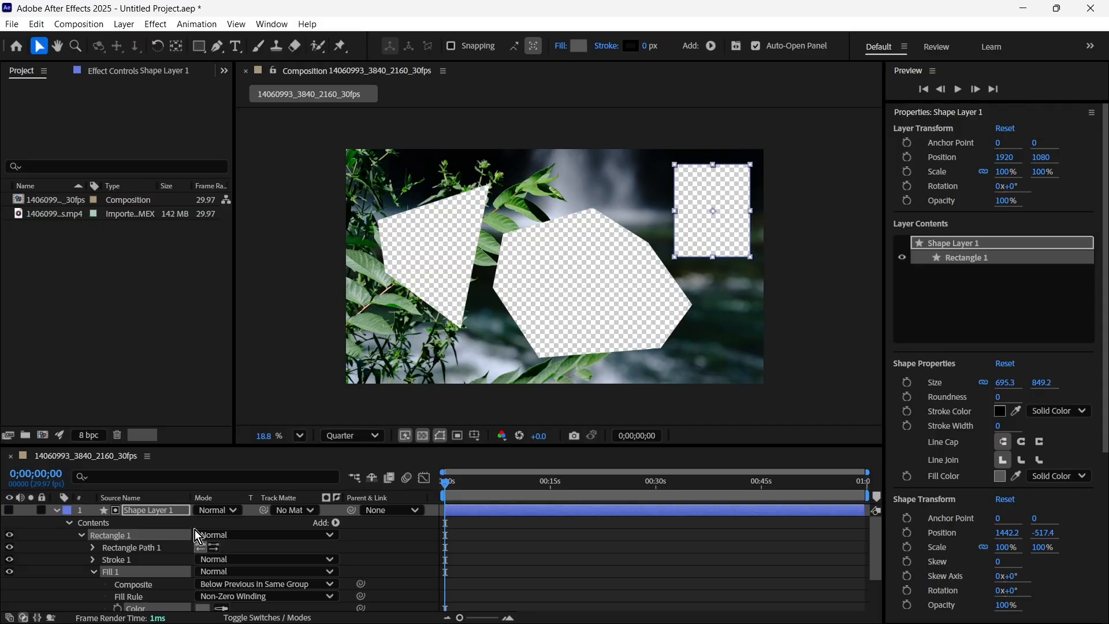
- Collapse Shape Layer 1's properties and switch the video layer's track matte from alpha to luma
scroll(195, 543, "down", 3)
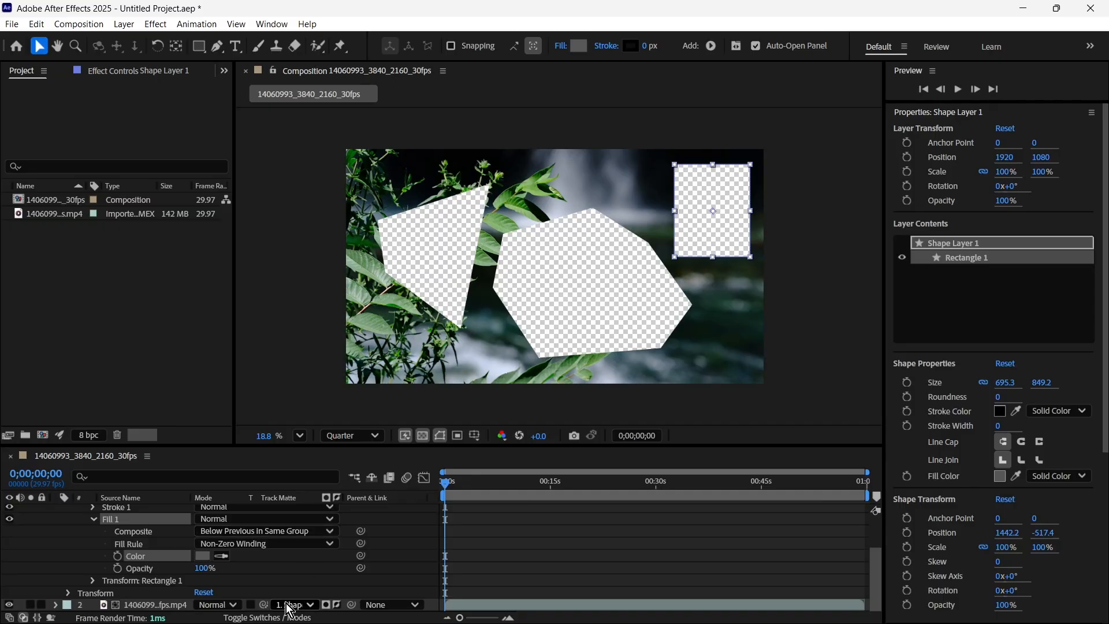
scroll(81, 534, "up", 3)
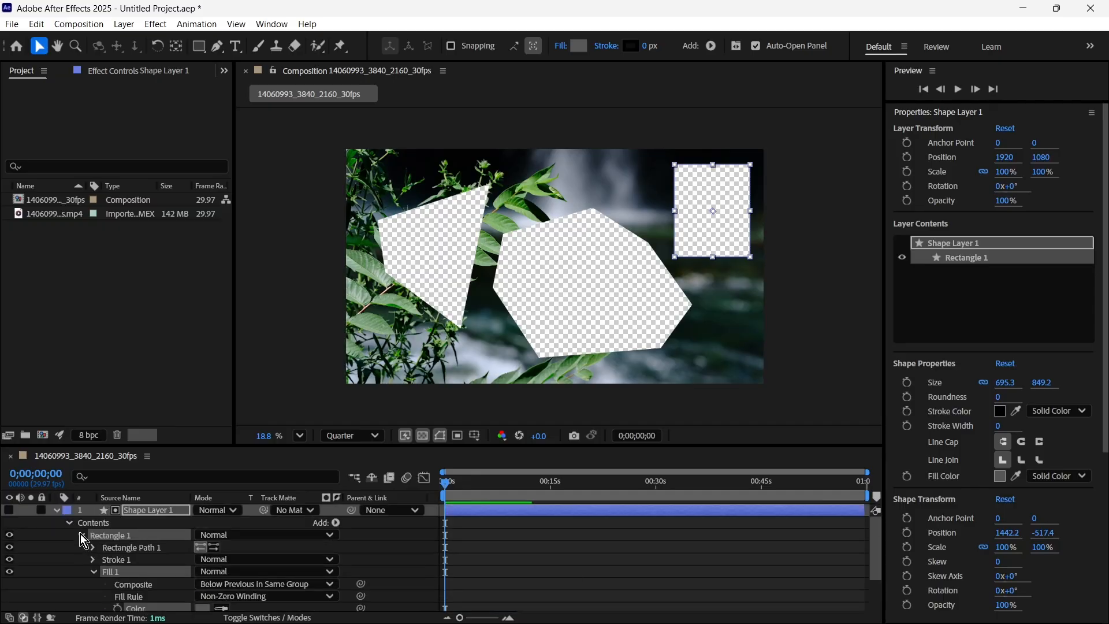
left_click(54, 510)
left_click(156, 522)
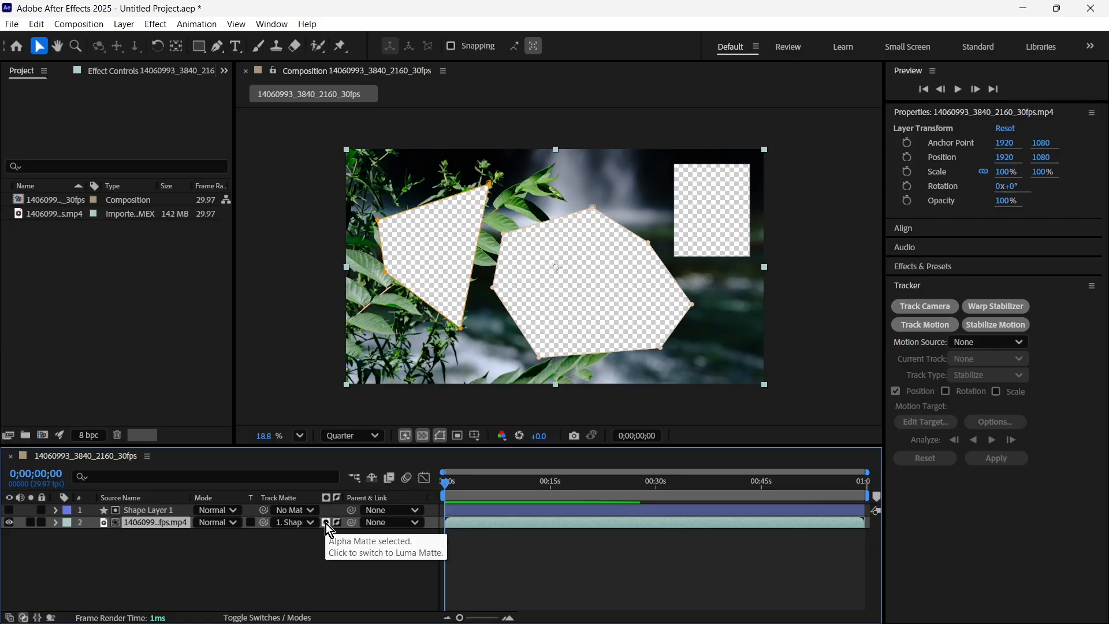
left_click(326, 523)
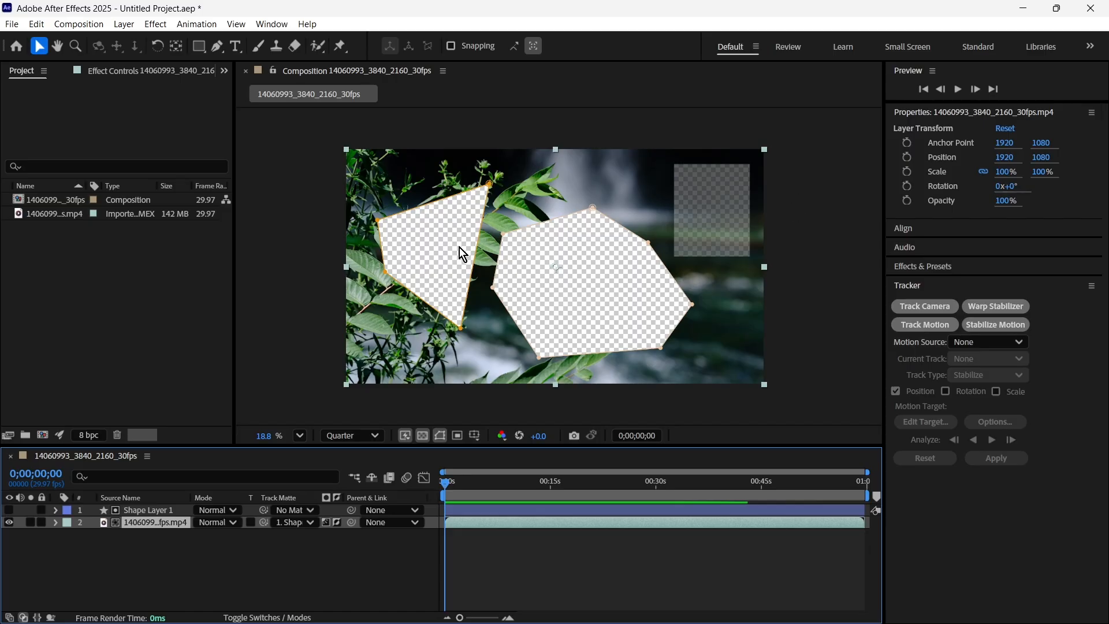
- Set Shape Layer 1's fill color to white FFFFFF
left_click(154, 513)
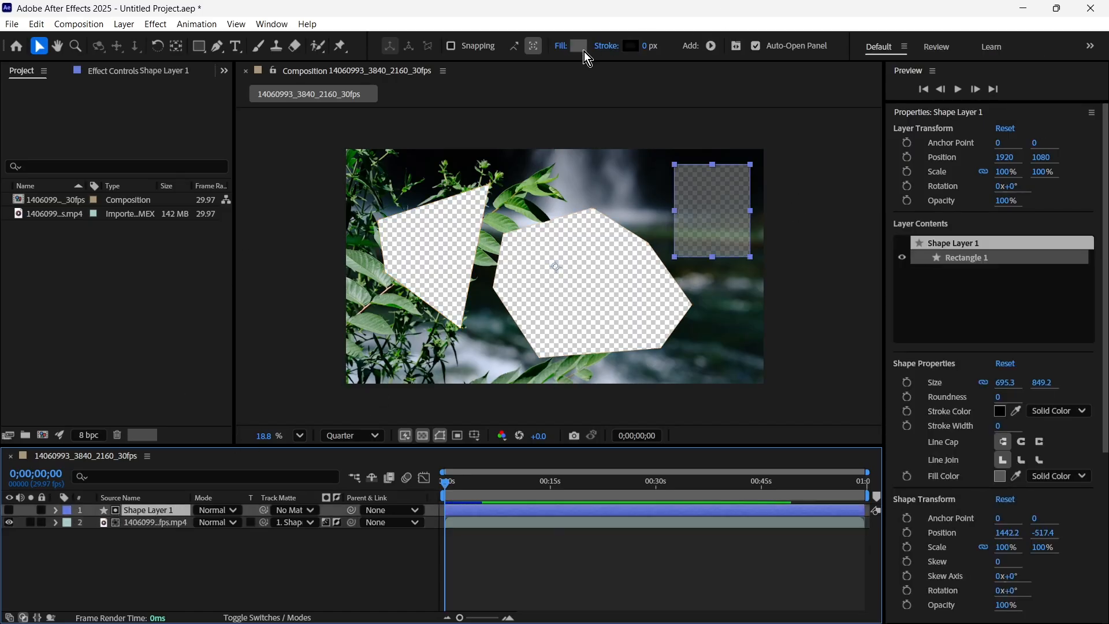
left_click(584, 51)
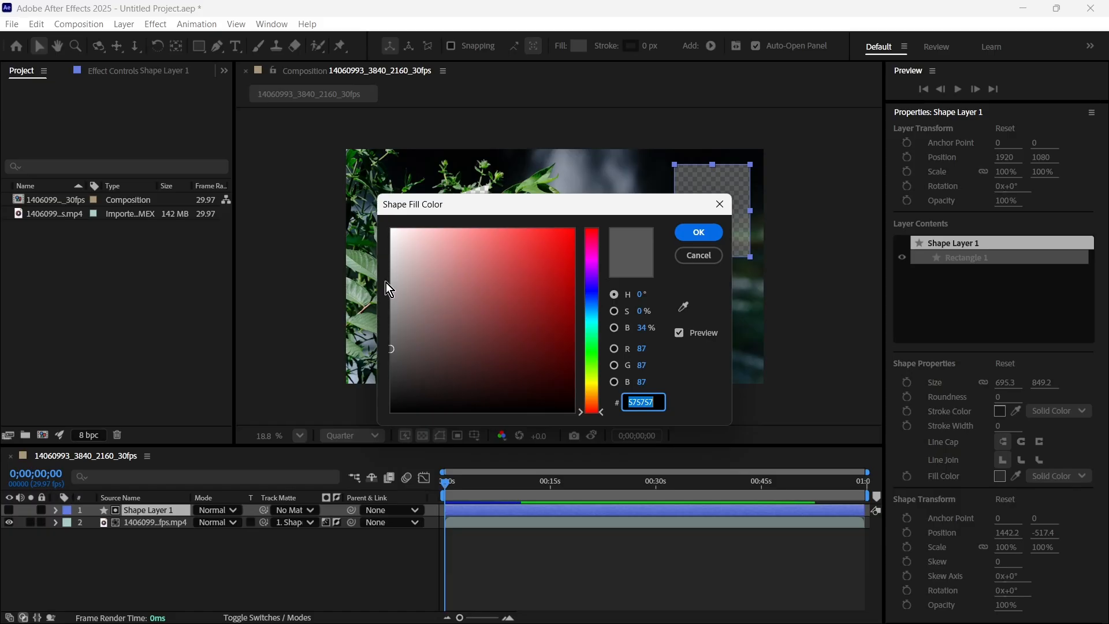
left_click_drag(658, 217, 401, 205)
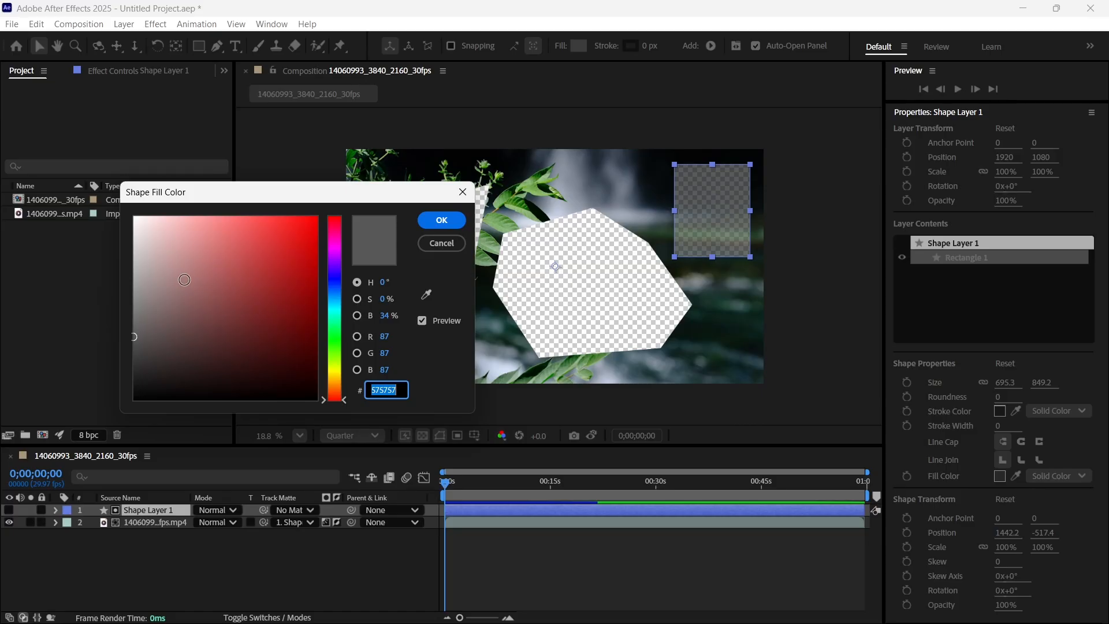
mouse_move(156, 264)
left_mouse_down()
mouse_move(136, 245)
mouse_move(145, 192)
mouse_move(107, 188)
left_mouse_up()
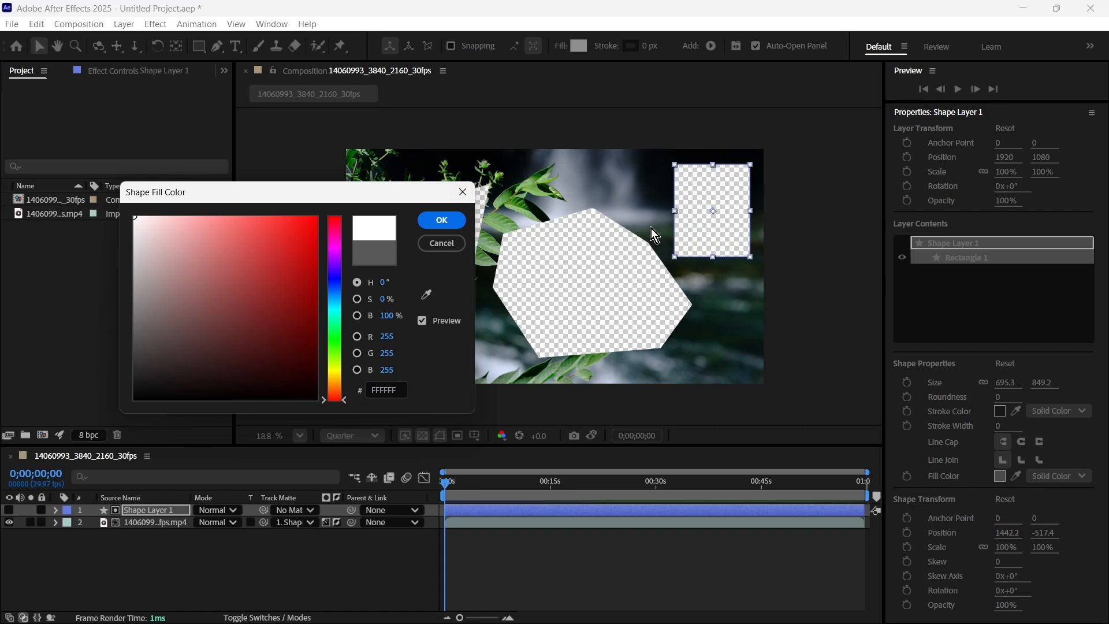
left_click(440, 222)
- Toggle the video layer's luma matte inversion off and on repeatedly to compare results, leaving the matte inverted
left_click(338, 523)
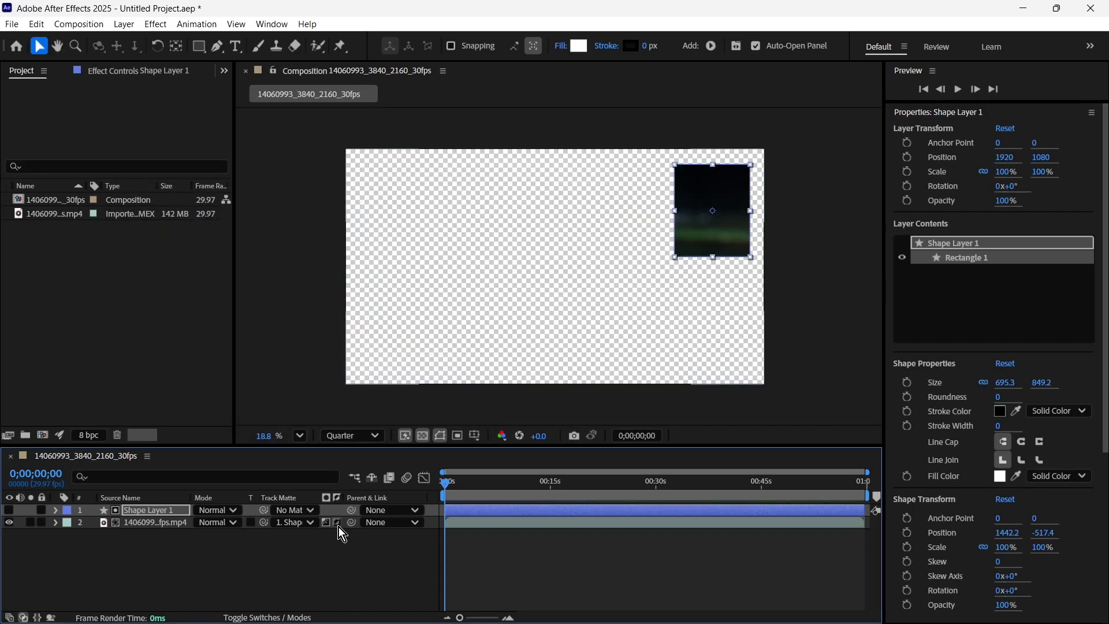
left_click(338, 526)
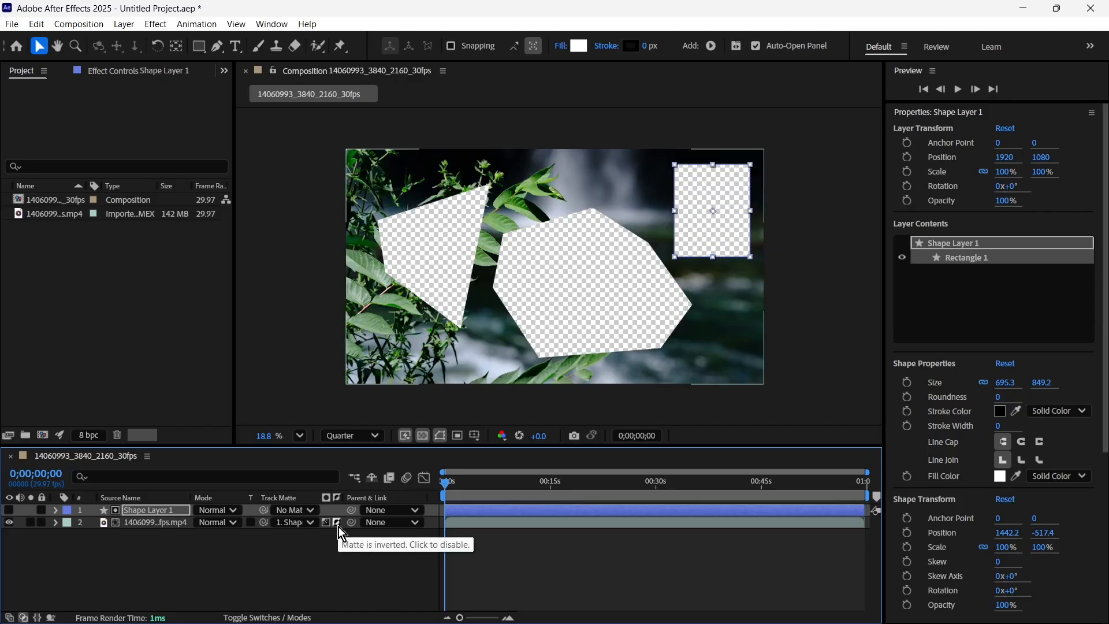
left_click(338, 526)
left_click(338, 525)
left_click(339, 524)
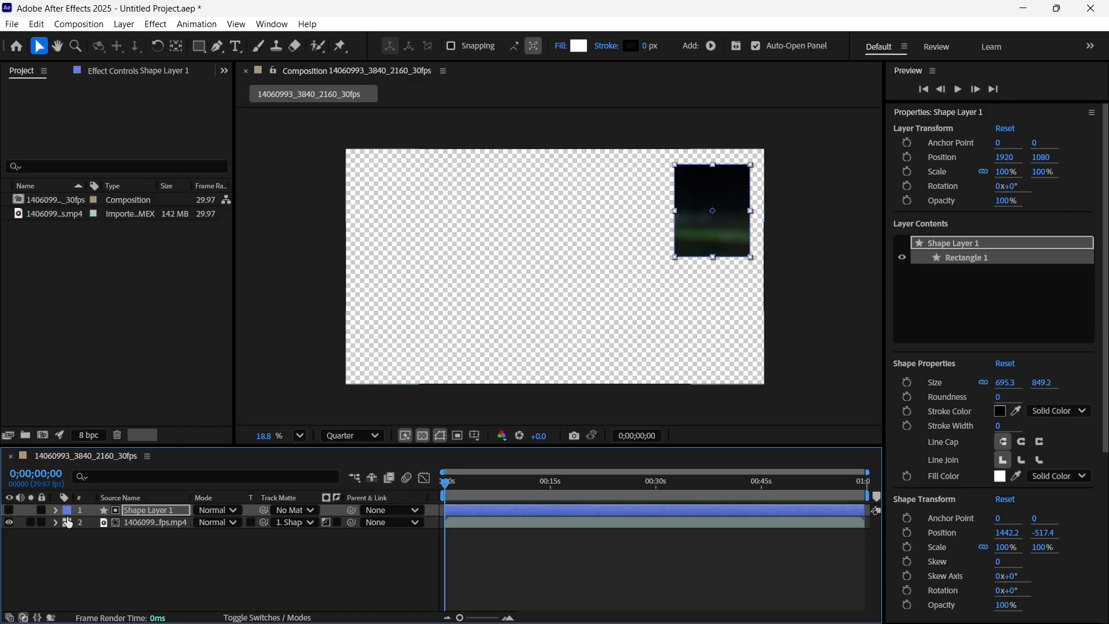
left_click(342, 524)
left_click(341, 523)
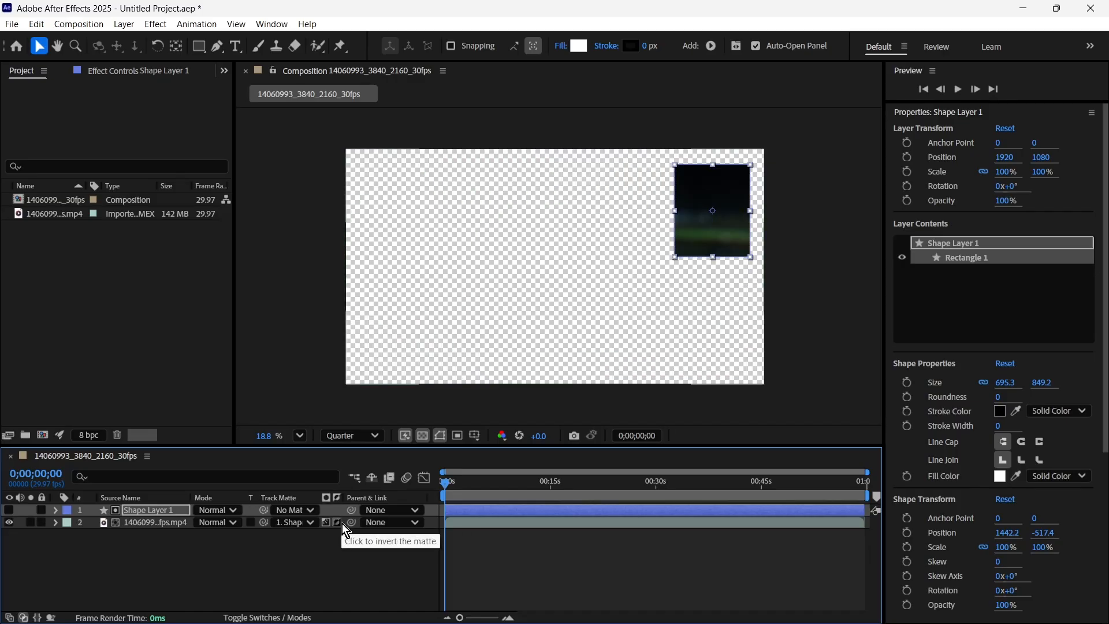
left_click(342, 523)
left_click(342, 523)
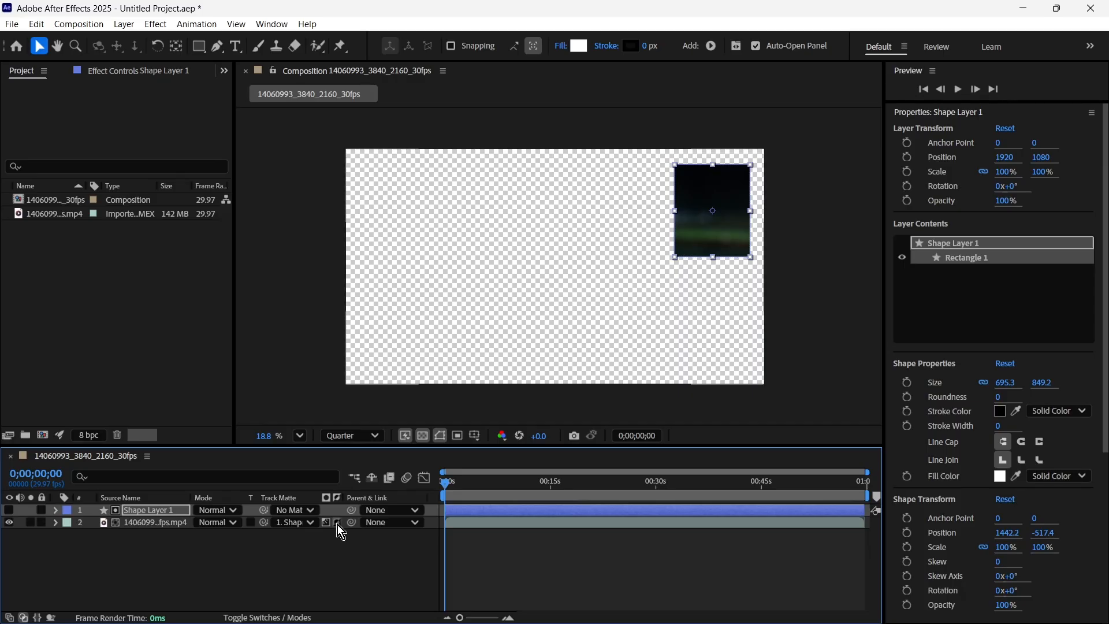
left_click(337, 523)
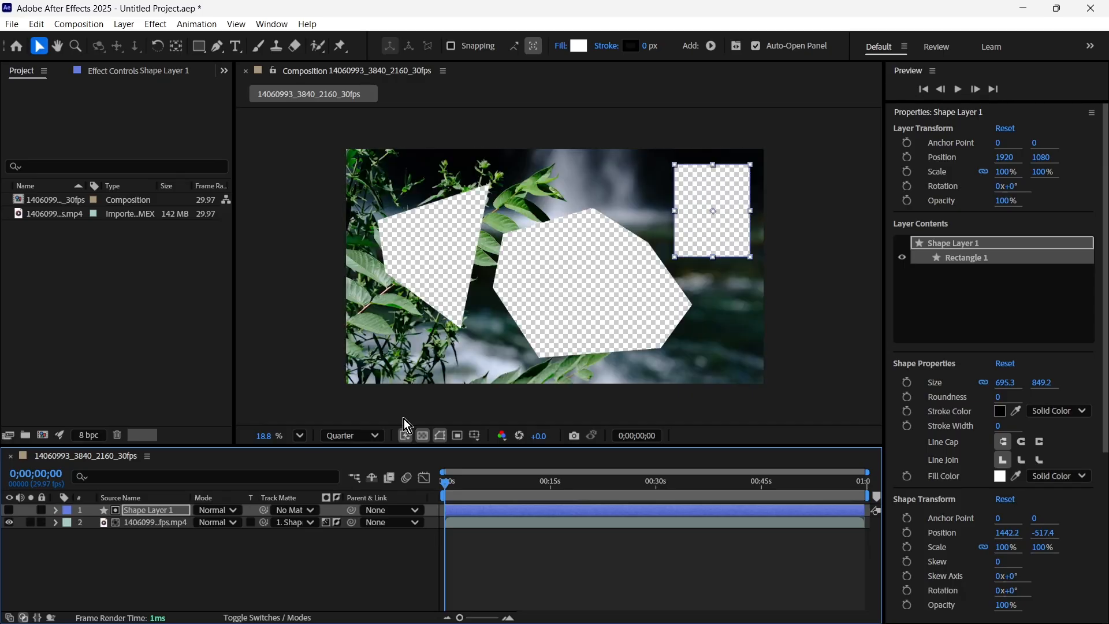
left_click(326, 524)
- Set Shape Layer 1's fill color to dark grey 3F3F3F
left_click(578, 46)
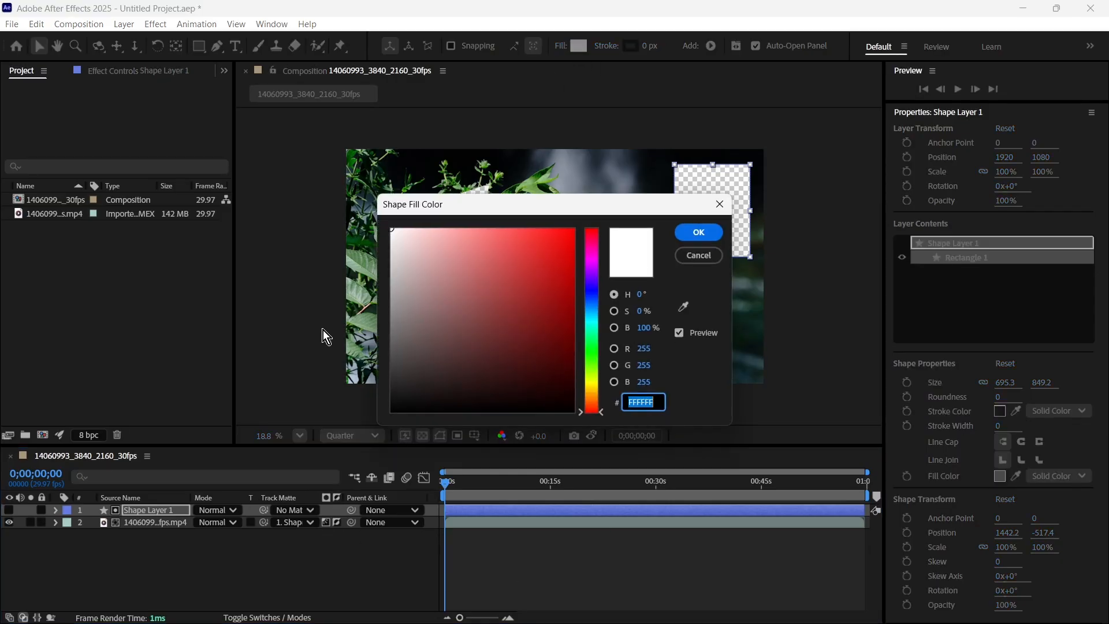
left_click_drag(416, 304, 391, 367)
left_click(698, 233)
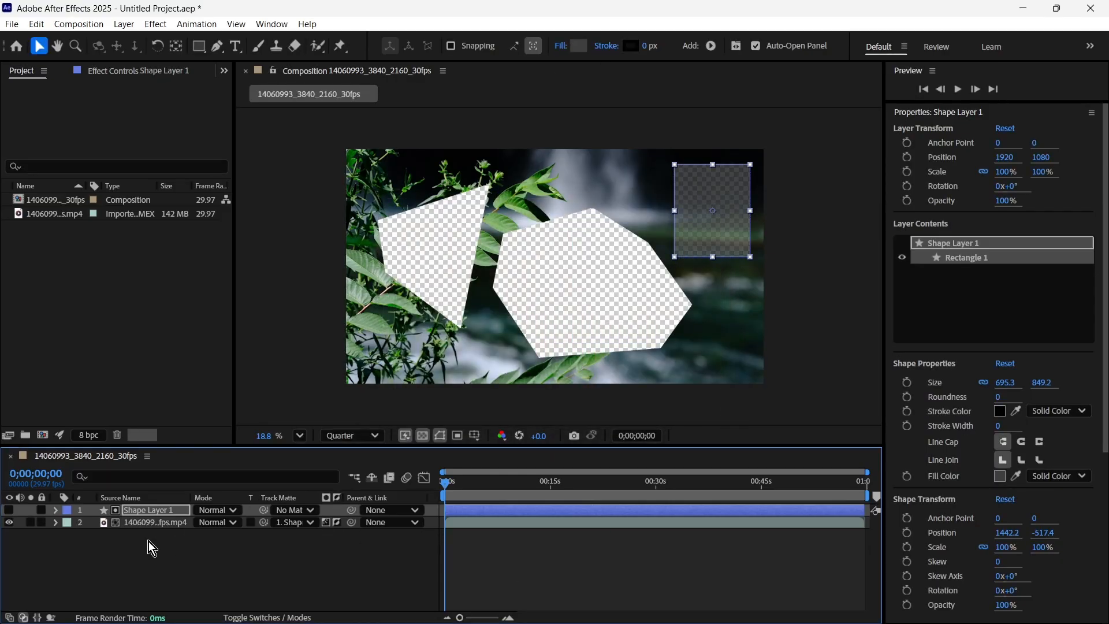
- Try adjusting Fill 1's opacity on Shape Layer 1 and collapse the layer's properties
left_click(55, 510)
scroll(121, 577, "down", 3)
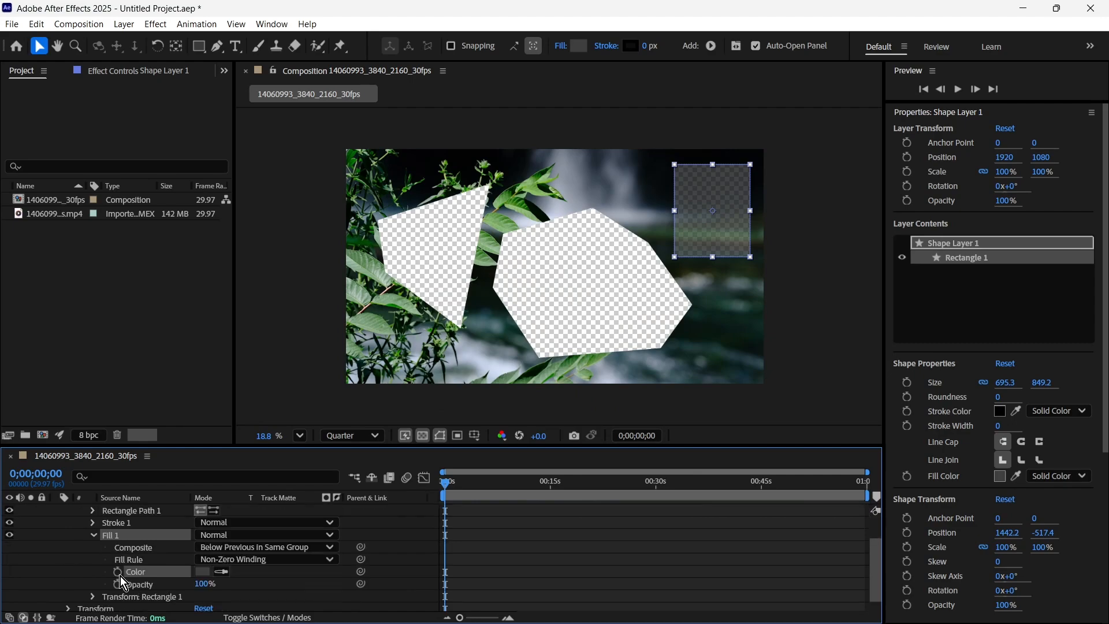
left_click_drag(204, 584, 300, 573)
scroll(150, 557, "up", 2)
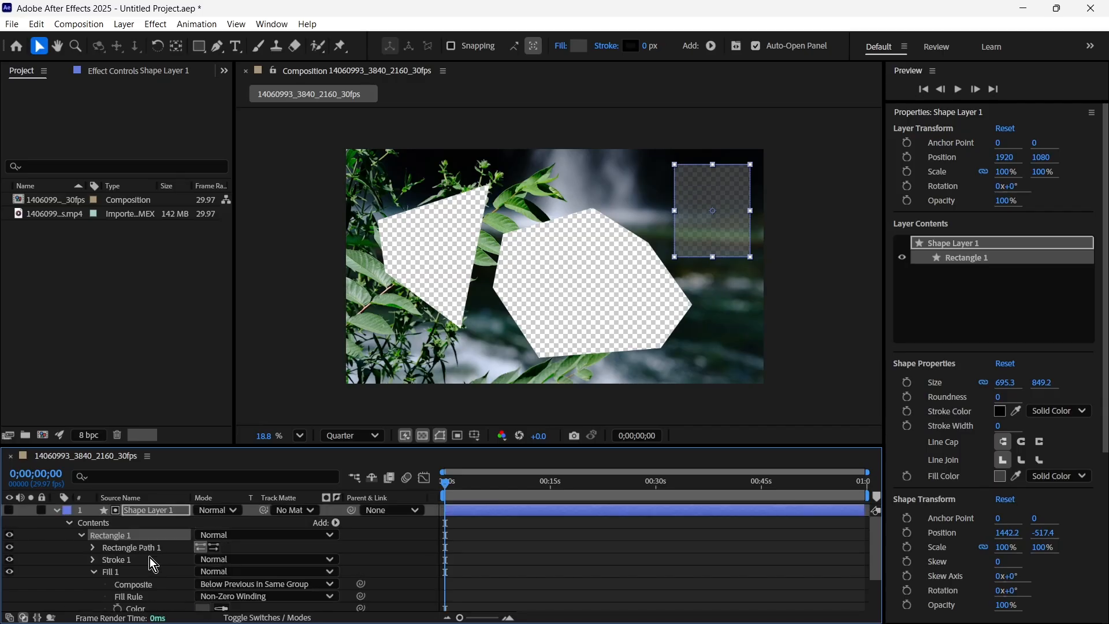
left_click(62, 514)
left_click(57, 511)
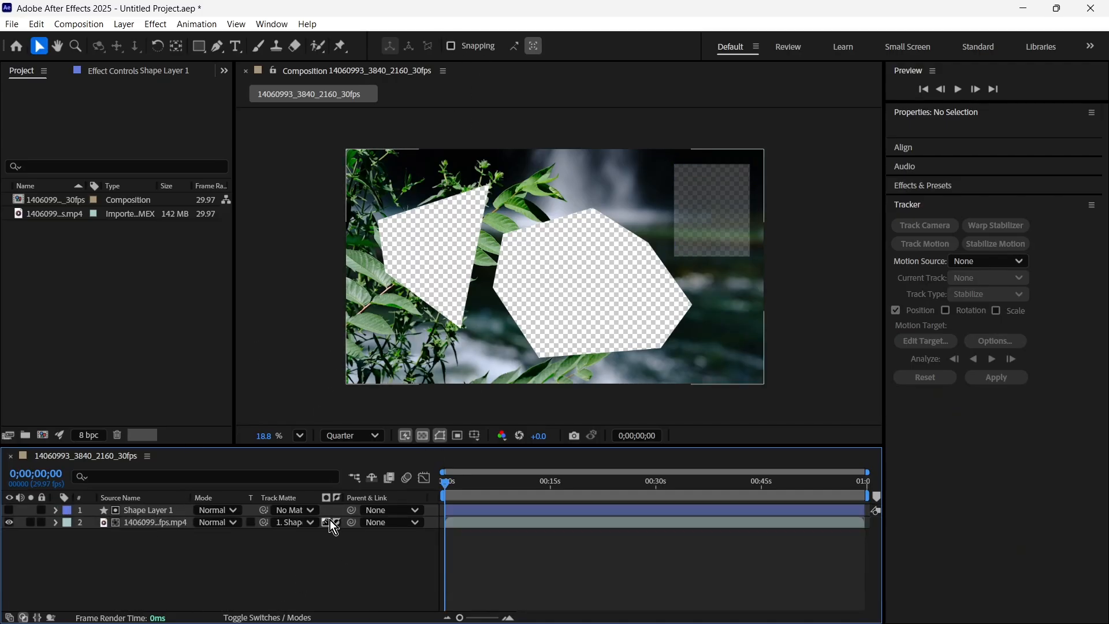
- Set the modes of Mask 1 and Mask 2 on the video layer to None, and collapse the layer
left_click(257, 475)
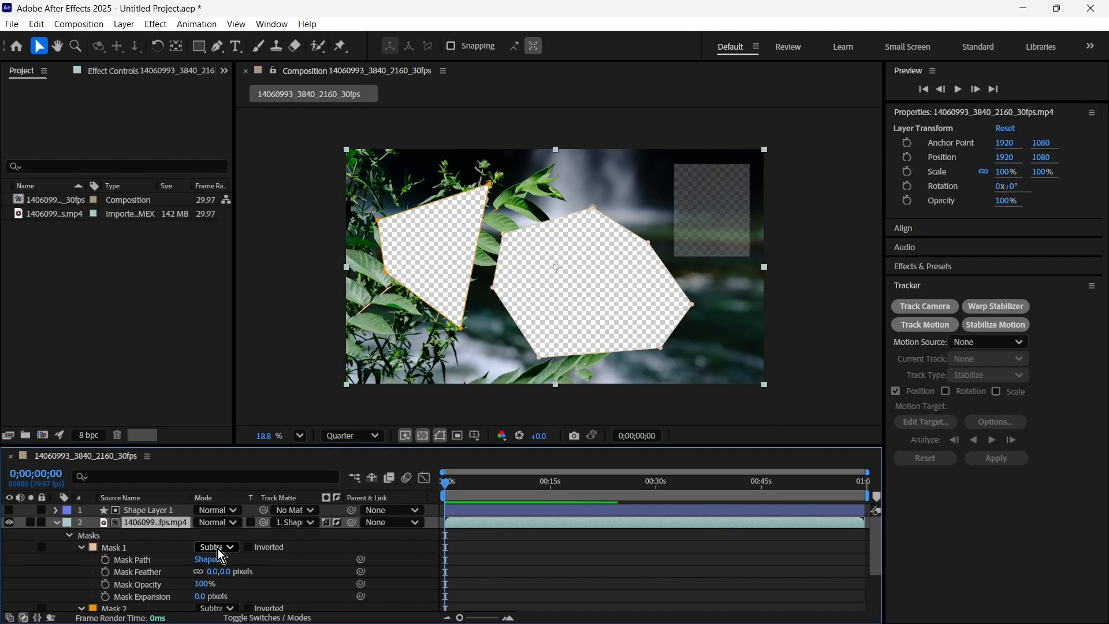
left_click(217, 546)
left_click(230, 442)
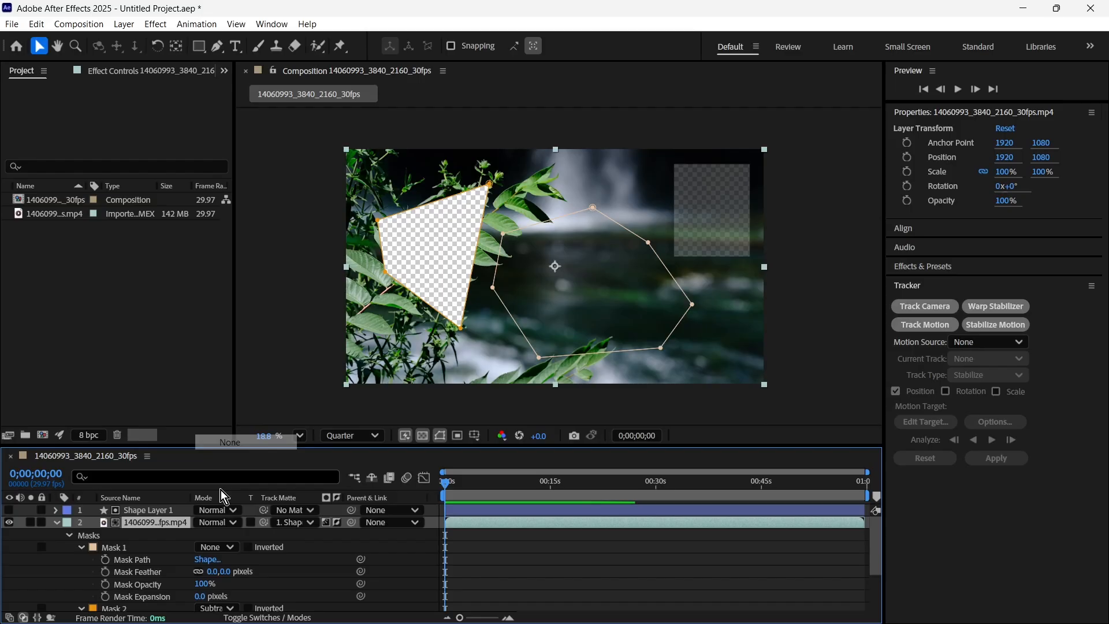
left_click(217, 607)
left_click(261, 502)
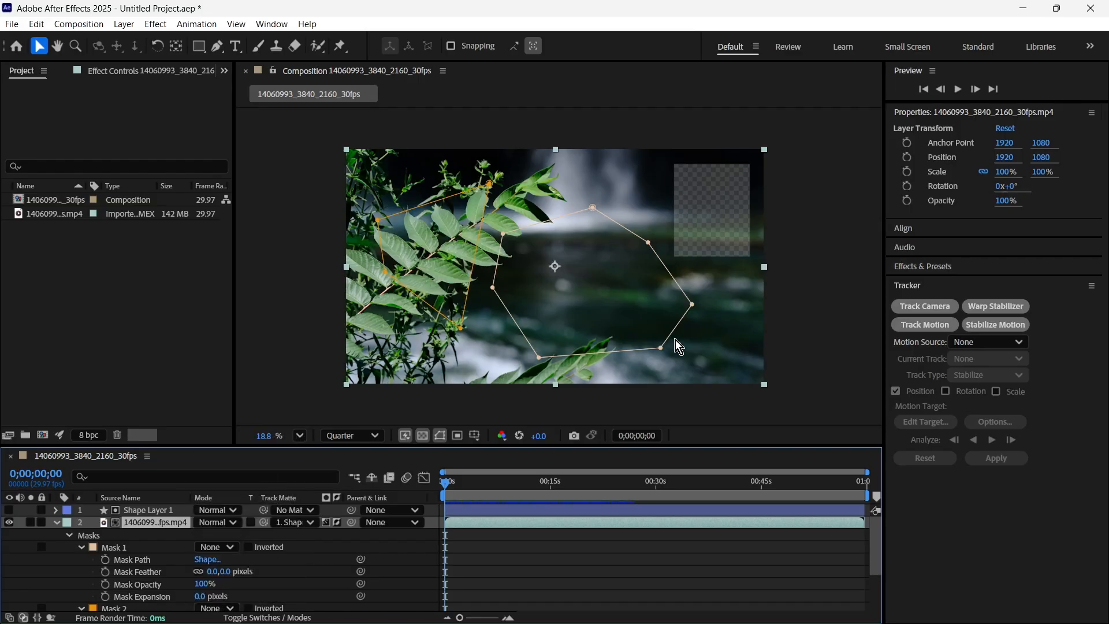
left_click(759, 295)
left_click(796, 201)
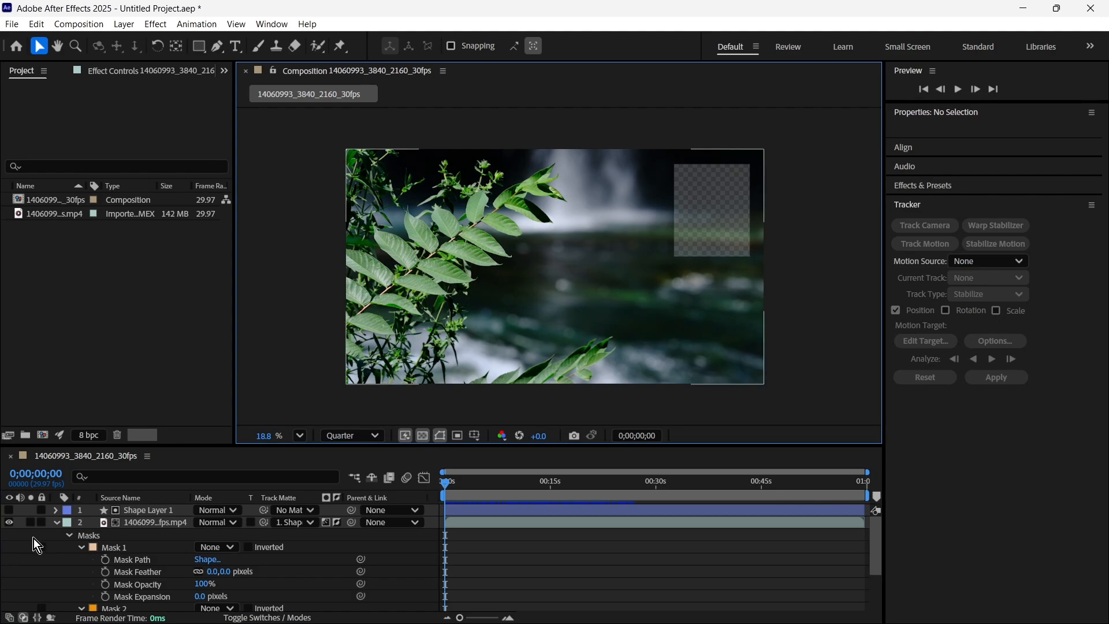
left_click(56, 522)
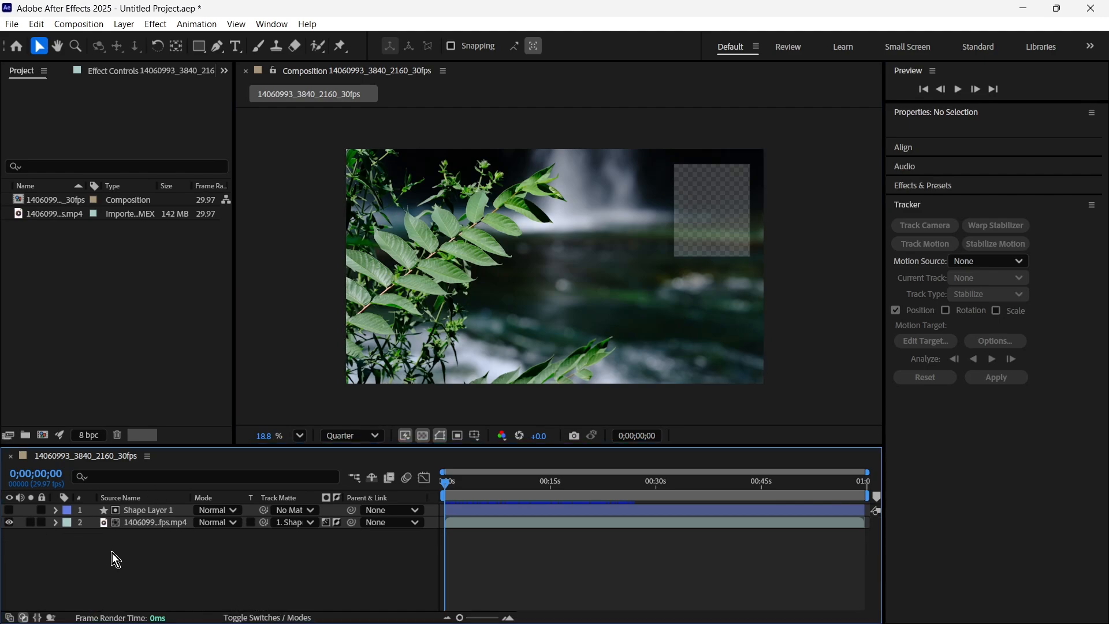
- Set Shape Layer 1's fill color to white FFFFFF and move the rectangle to near the middle of the frame
left_click(56, 511)
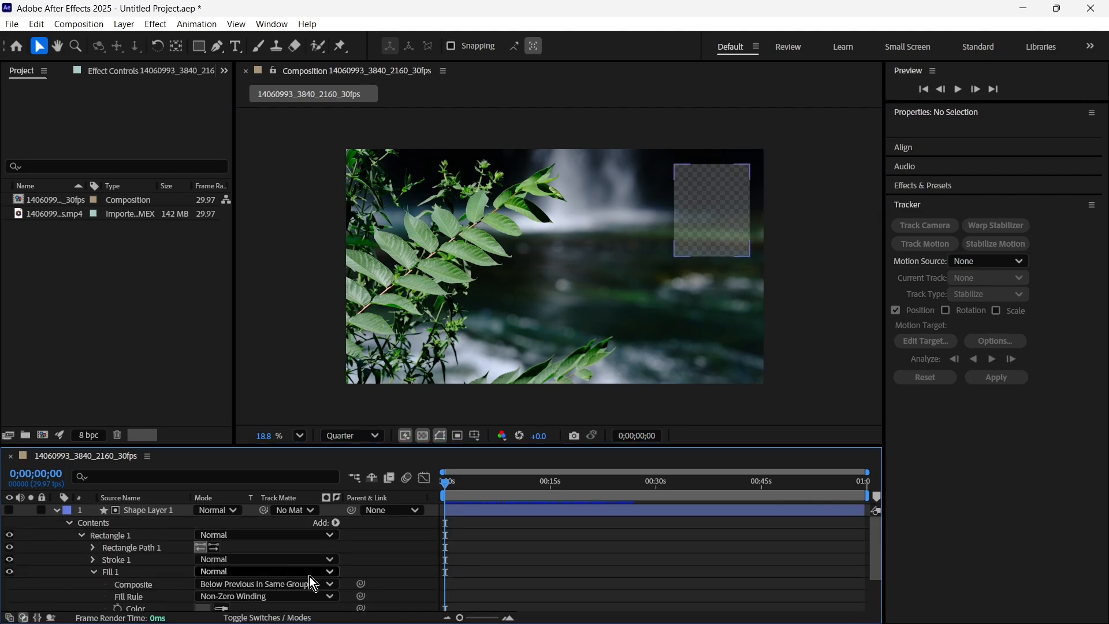
scroll(289, 575, "down", 1)
scroll(271, 578, "up", 1)
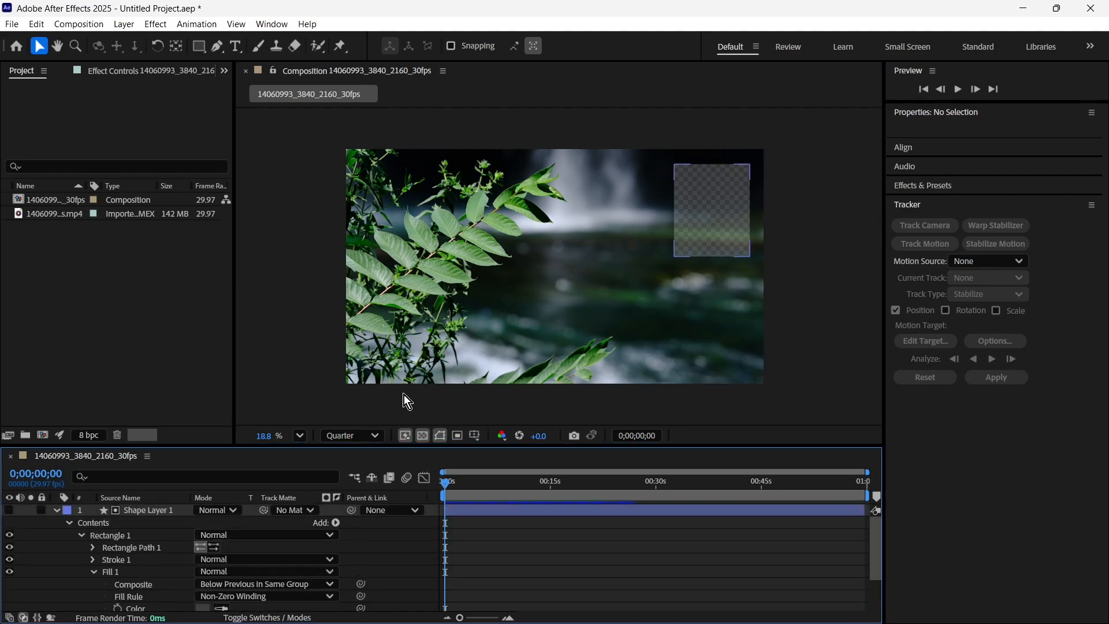
left_click(150, 512)
left_click(580, 47)
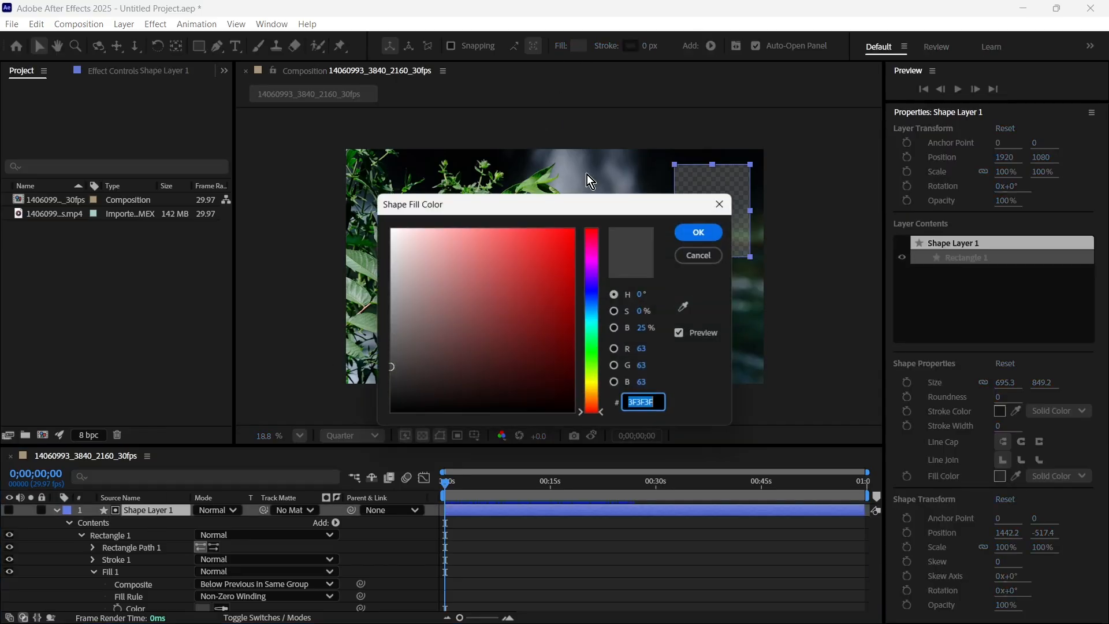
type("ffffff")
left_click(713, 234)
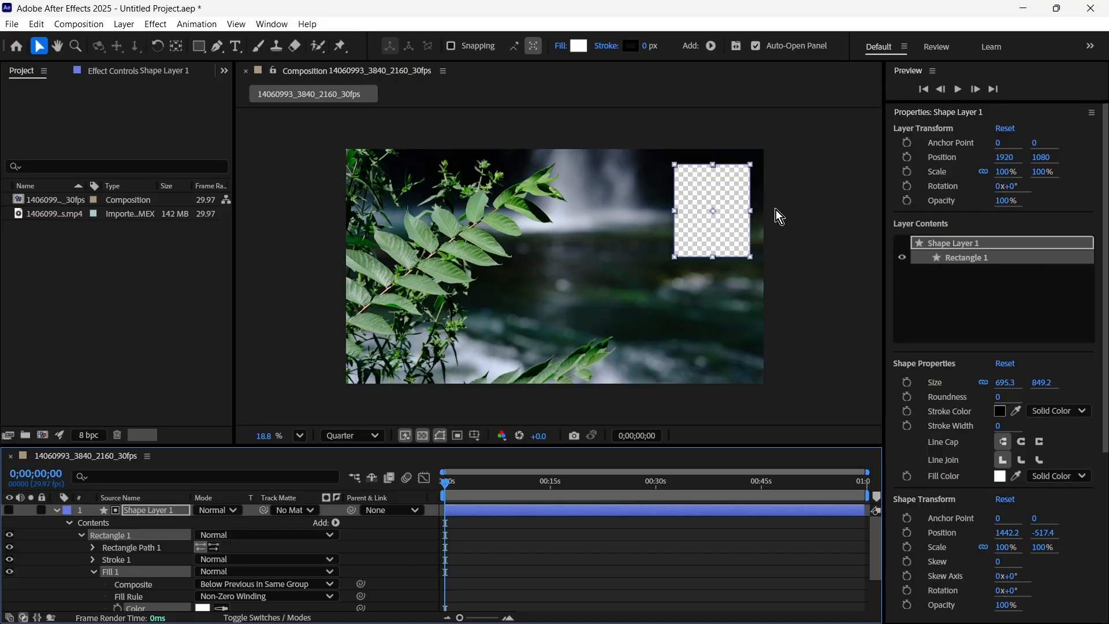
left_click_drag(705, 219, 589, 270)
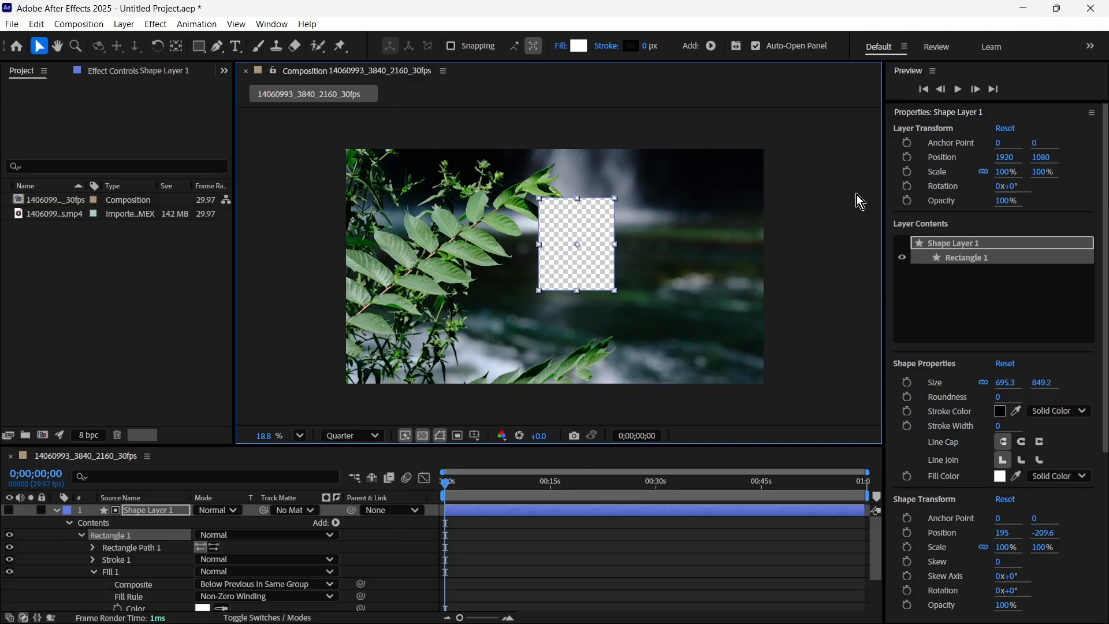
- Search the effects for blur and apply Gaussian Blur to Shape Layer 1
scroll(1066, 330, "down", 5)
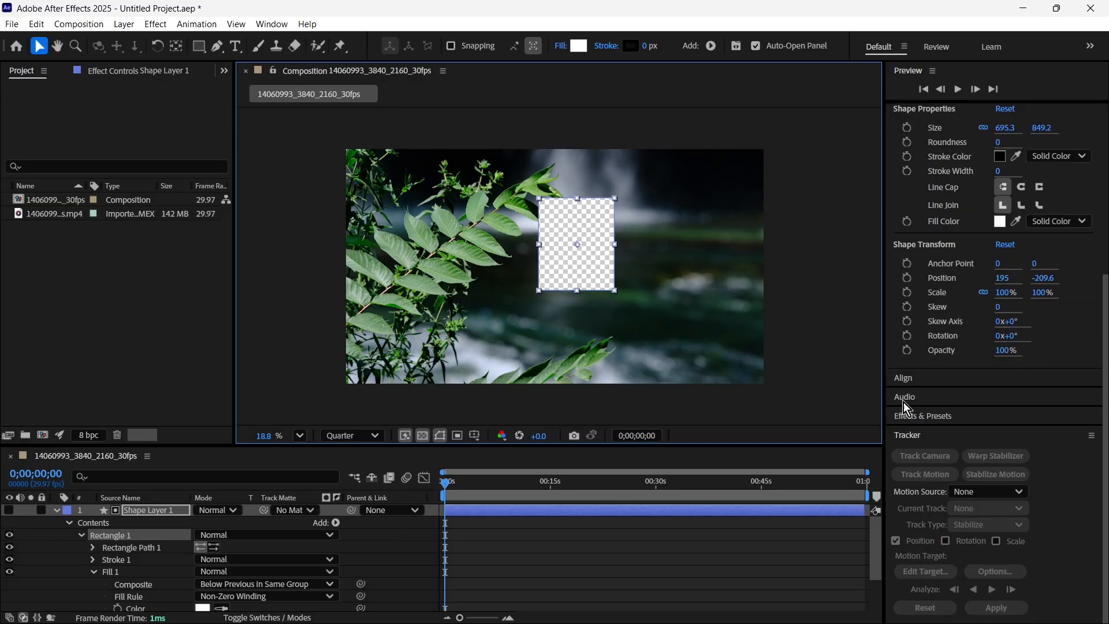
left_click(927, 417)
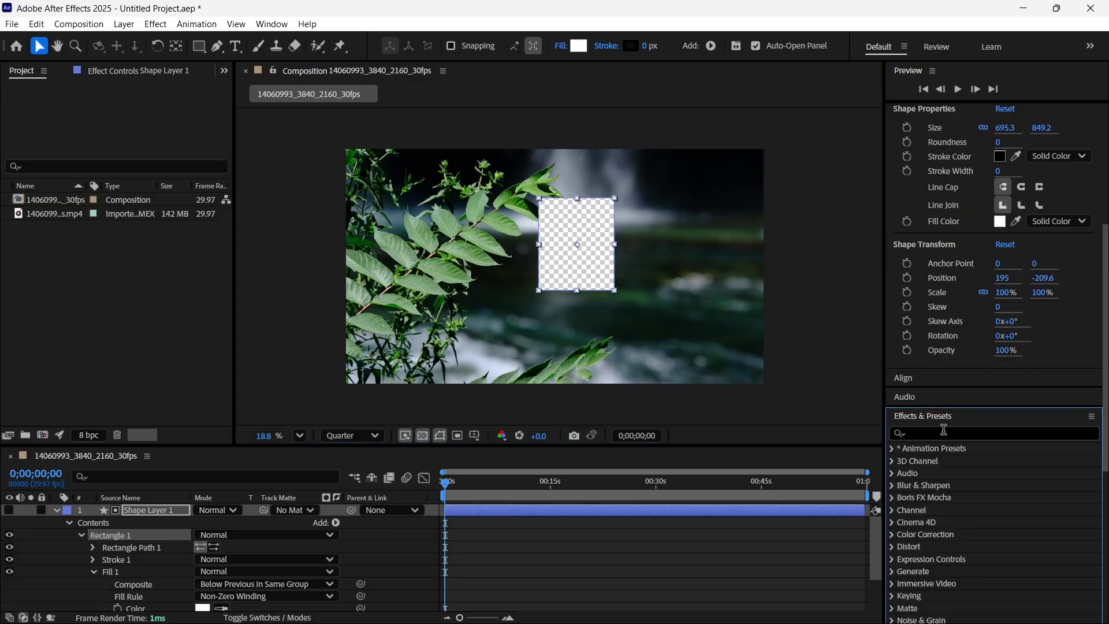
left_click(943, 431)
type("blur")
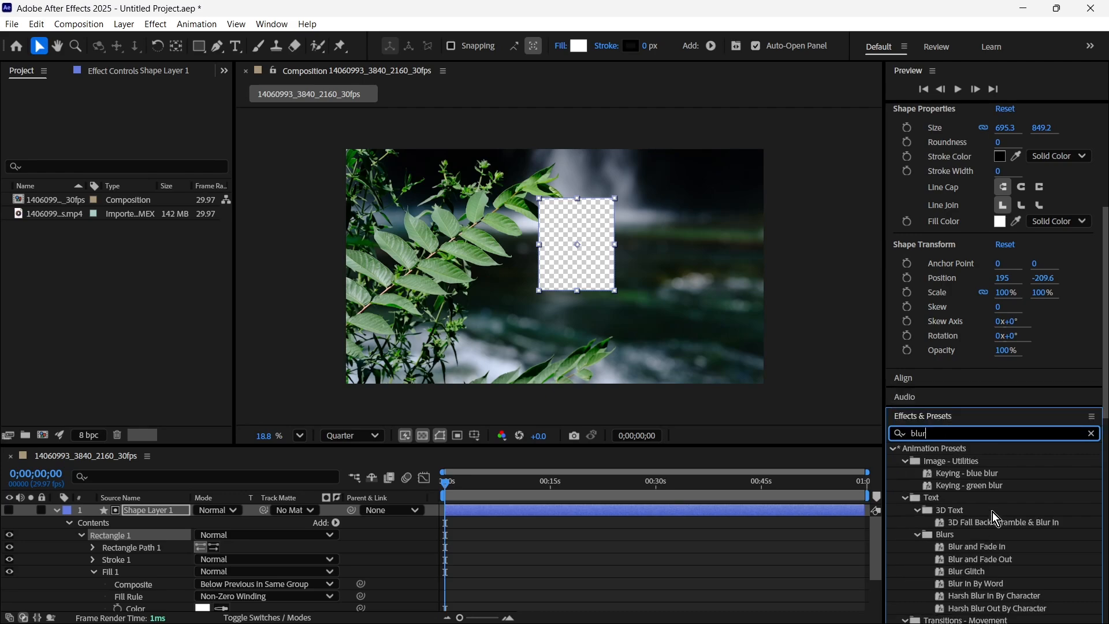
scroll(992, 512, "down", 5)
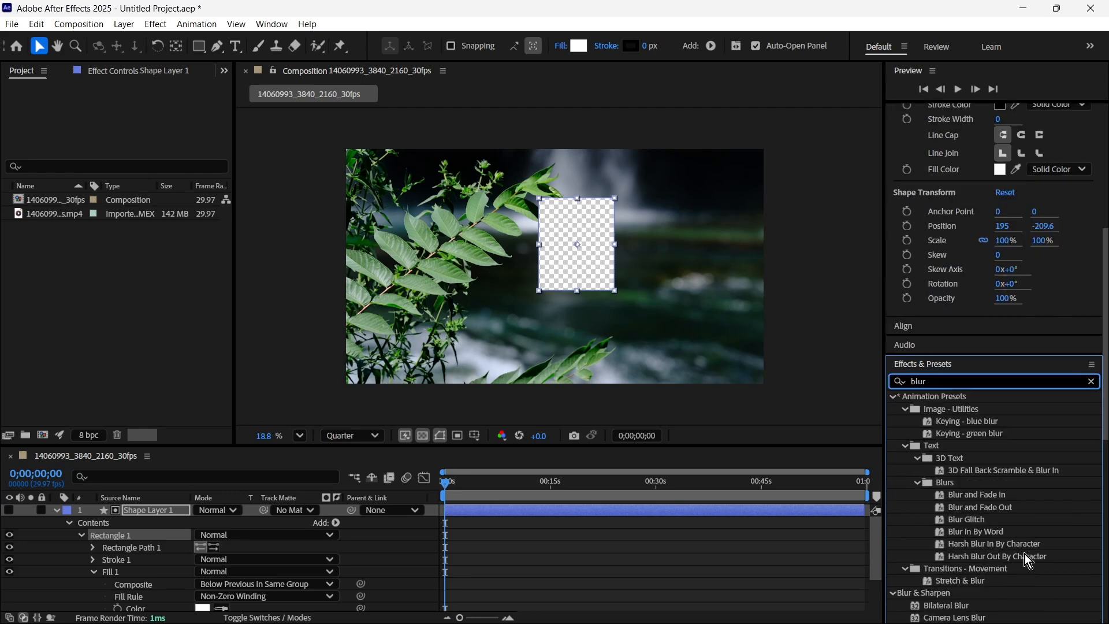
scroll(996, 555, "down", 3)
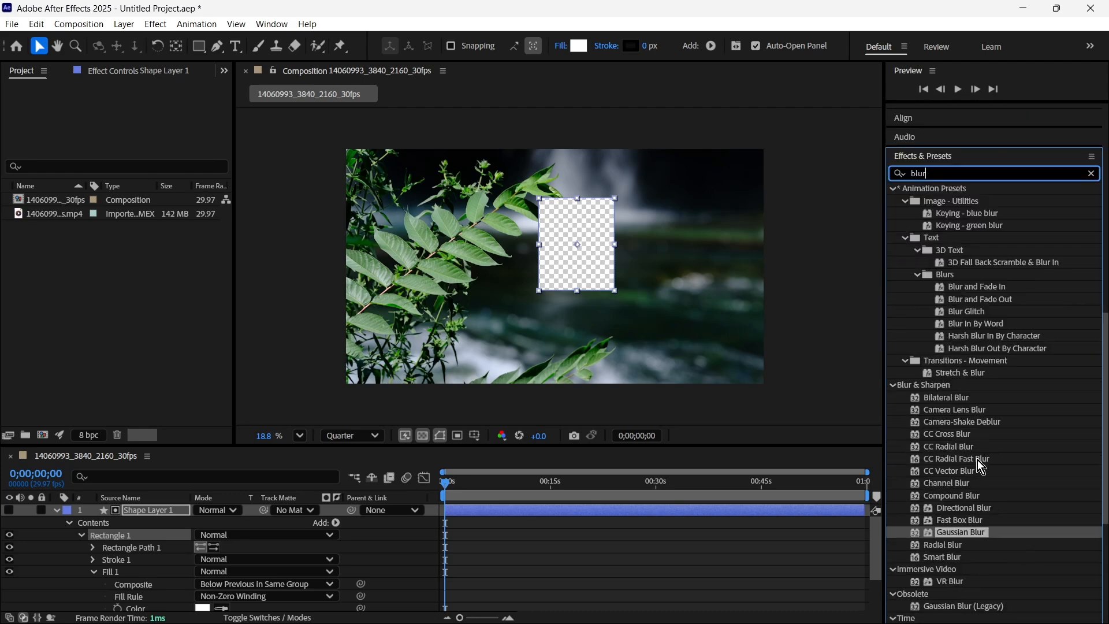
left_click(957, 532)
left_click_drag(983, 532, 161, 511)
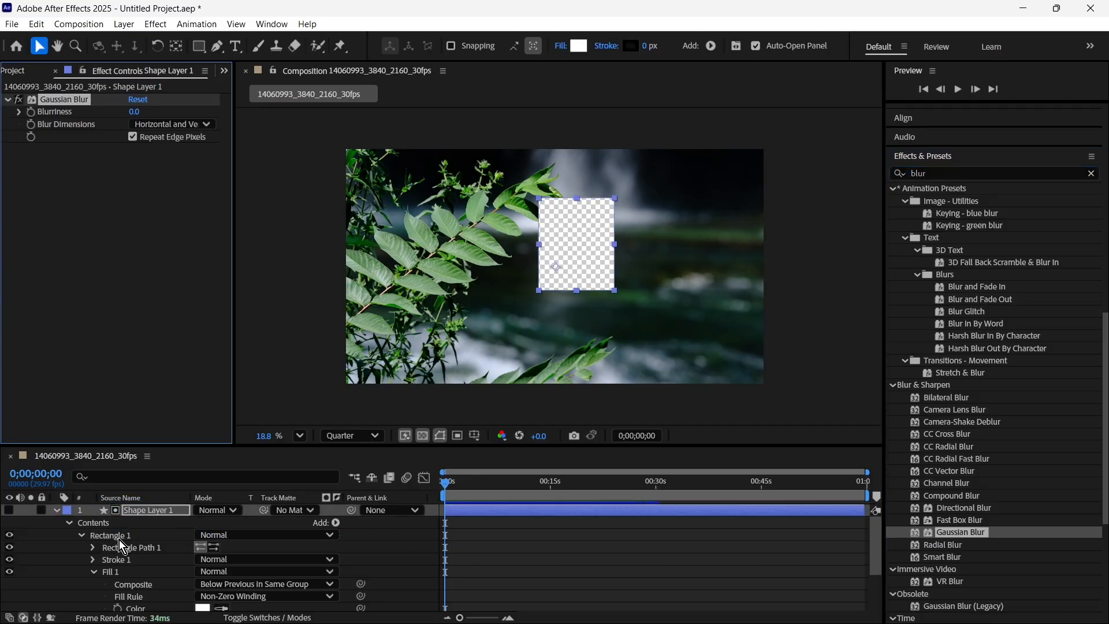
- Set the Blurriness of Shape Layer 1's Gaussian Blur to 85
scroll(124, 557, "down", 3)
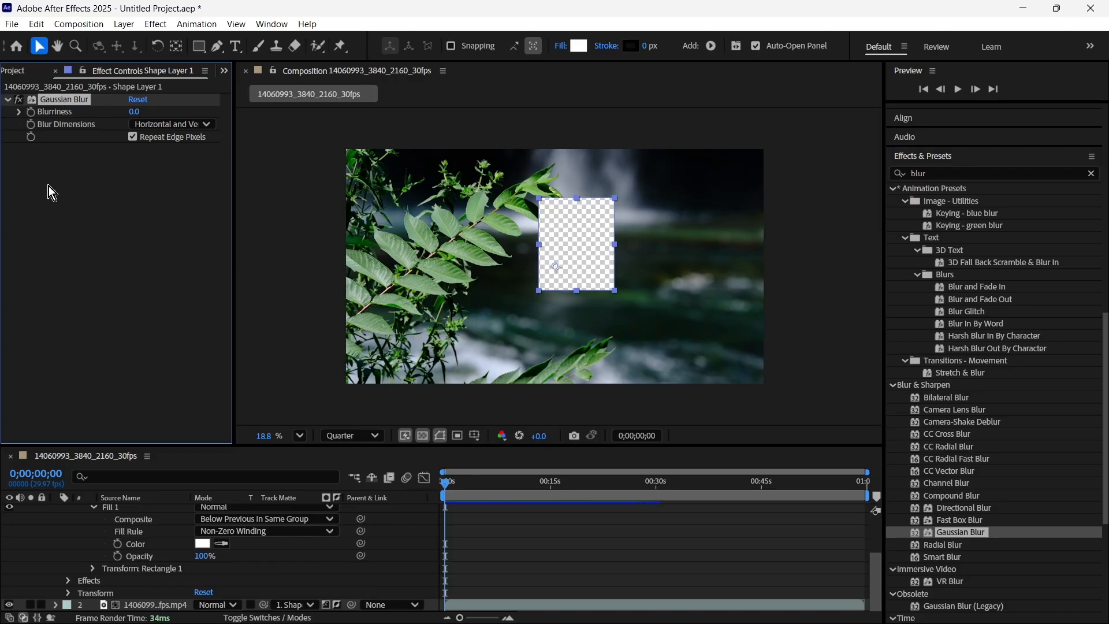
left_click_drag(140, 116, 140, 115)
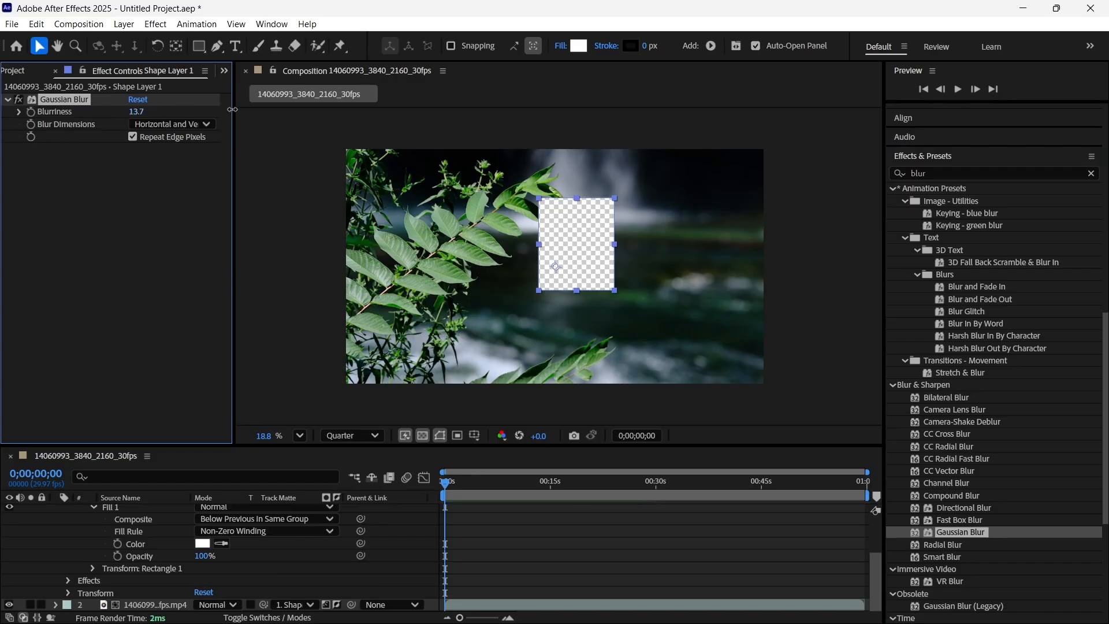
left_click(136, 114)
type("85")
key("Return")
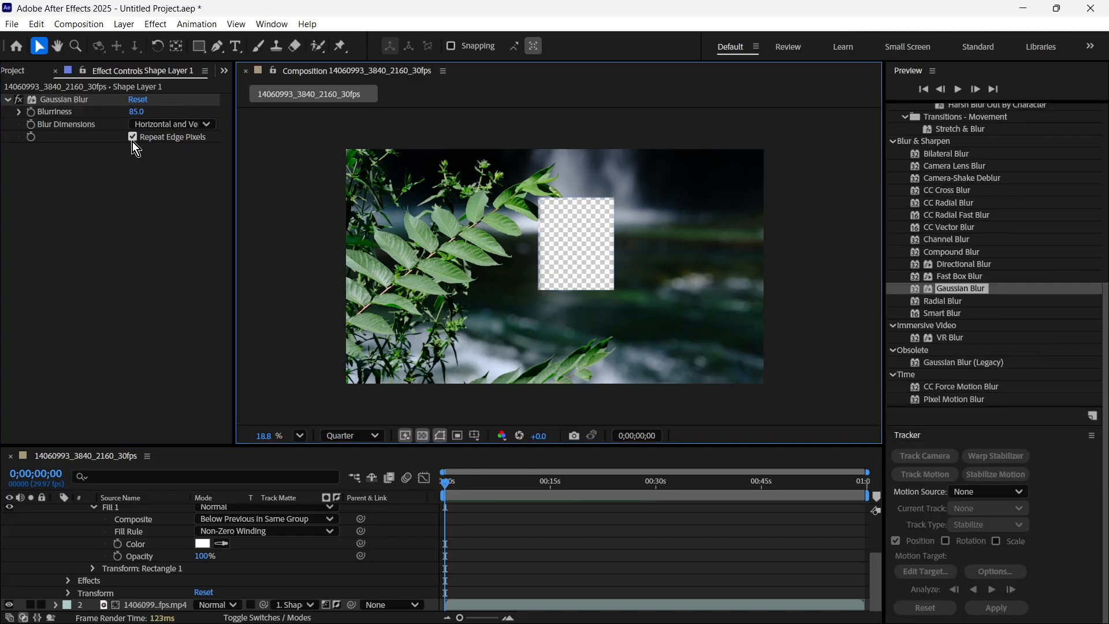
- Turn off Repeat Edge Pixels for the Gaussian Blur and inspect the rectangle's edges up close
scroll(536, 264, "up", 8)
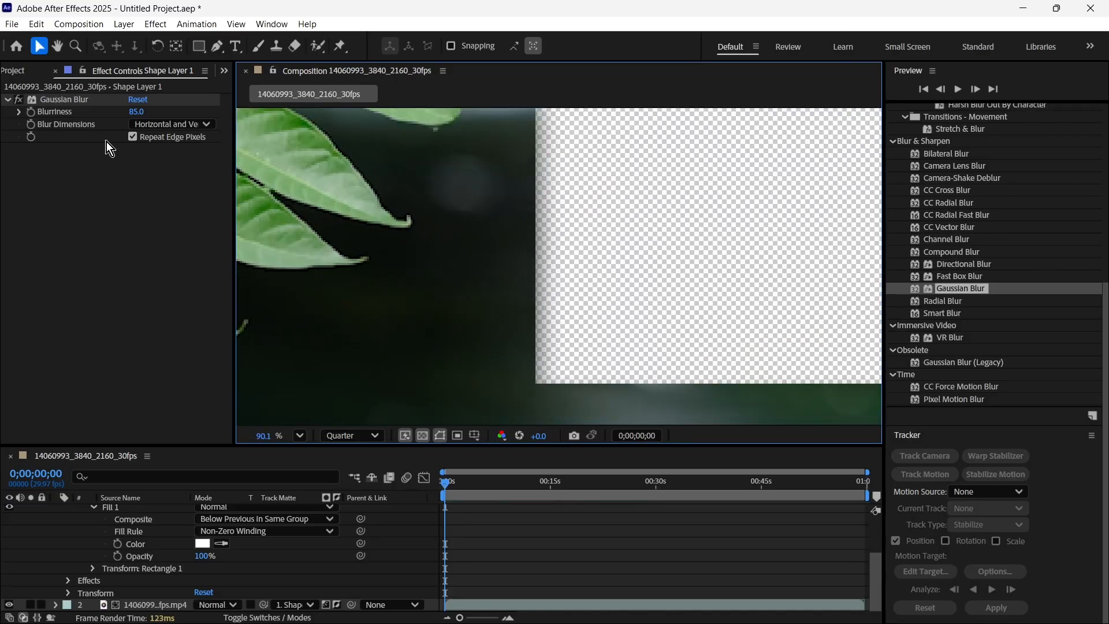
left_click(136, 142)
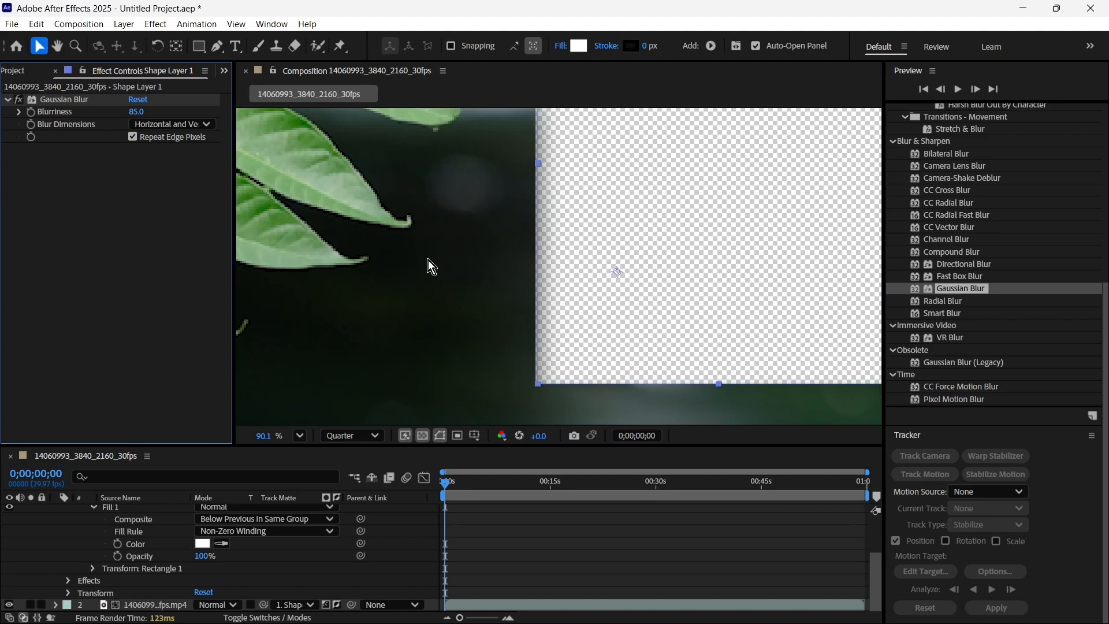
left_click(132, 138)
scroll(599, 315, "down", 4)
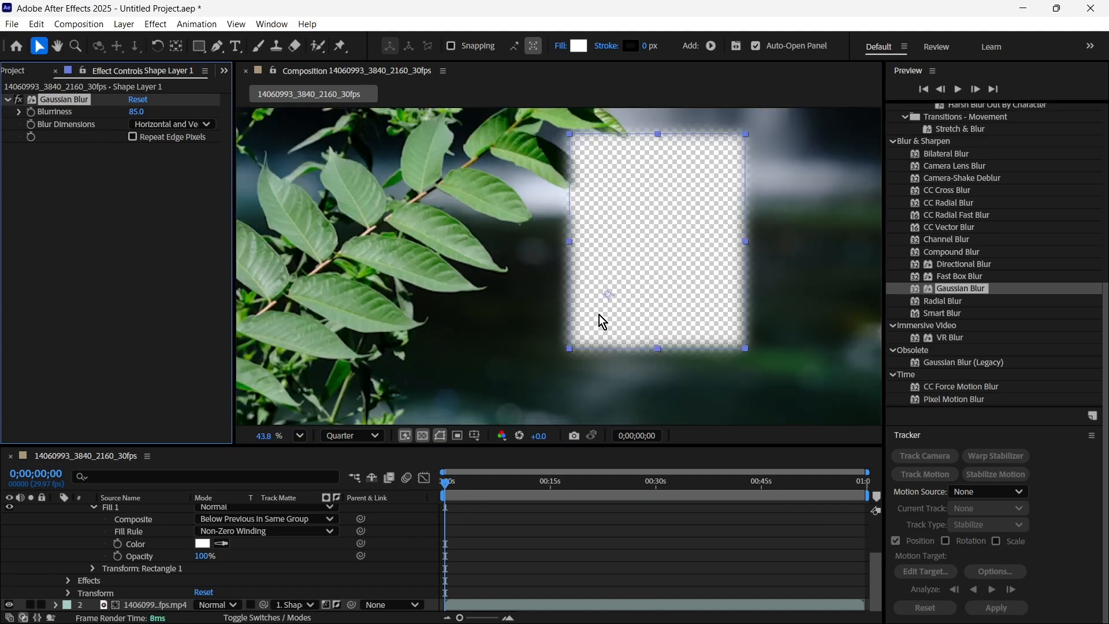
scroll(597, 271, "up", 2)
scroll(598, 233, "down", 1)
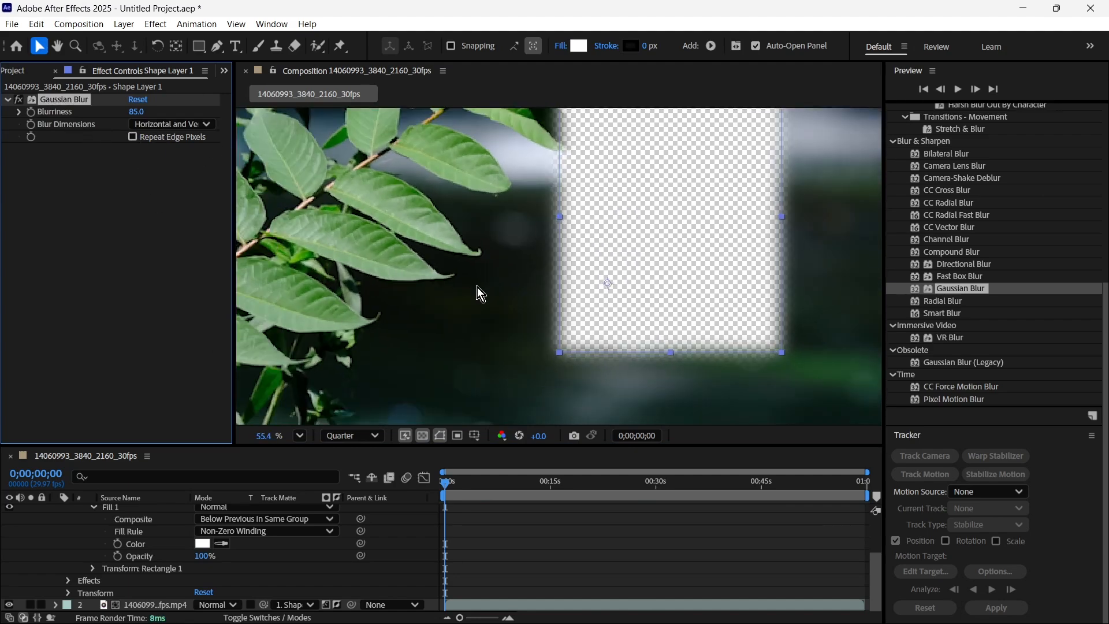
- Raise the Gaussian Blur's Blurriness in stages to about 245.6 to soften the matte's edges further
left_click_drag(138, 111, 520, 183)
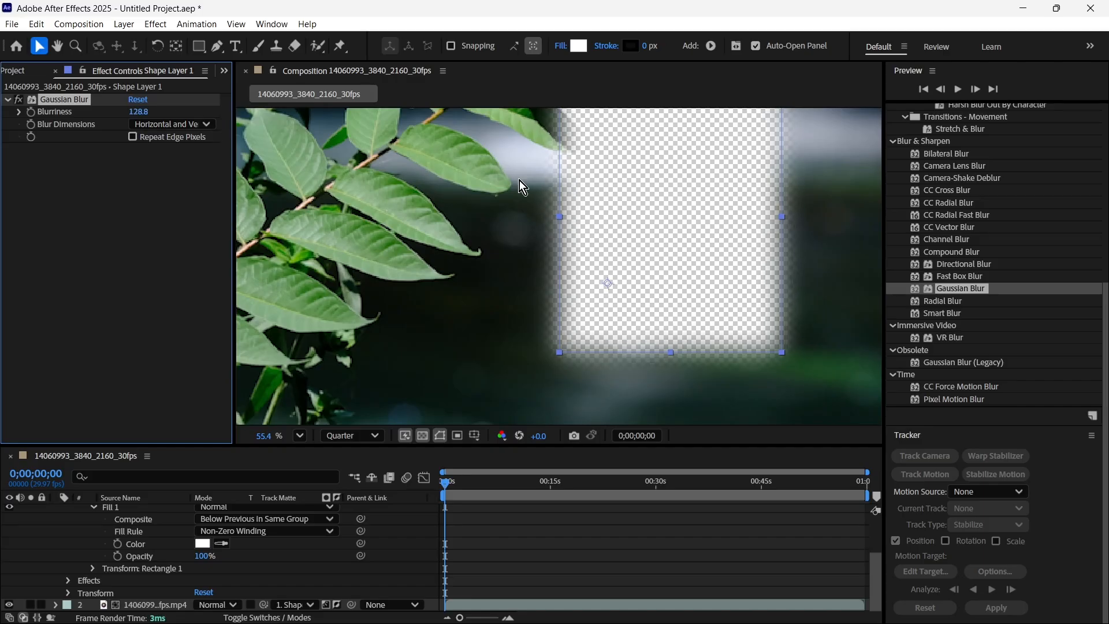
left_click_drag(139, 112, 1055, 231)
scroll(523, 354, "down", 3)
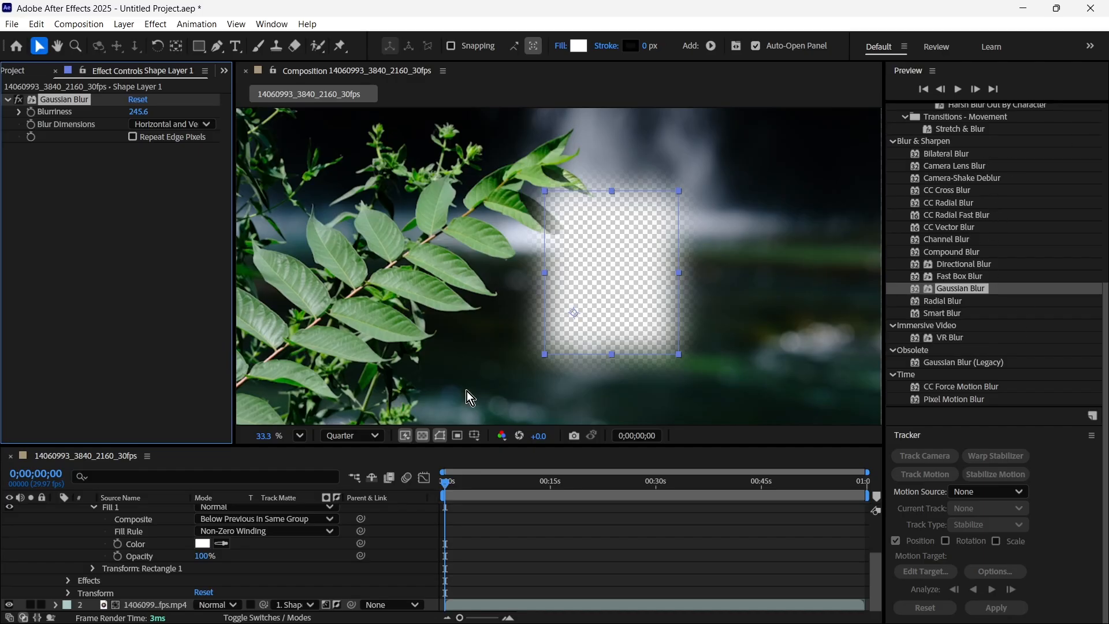
scroll(196, 545, "up", 3)
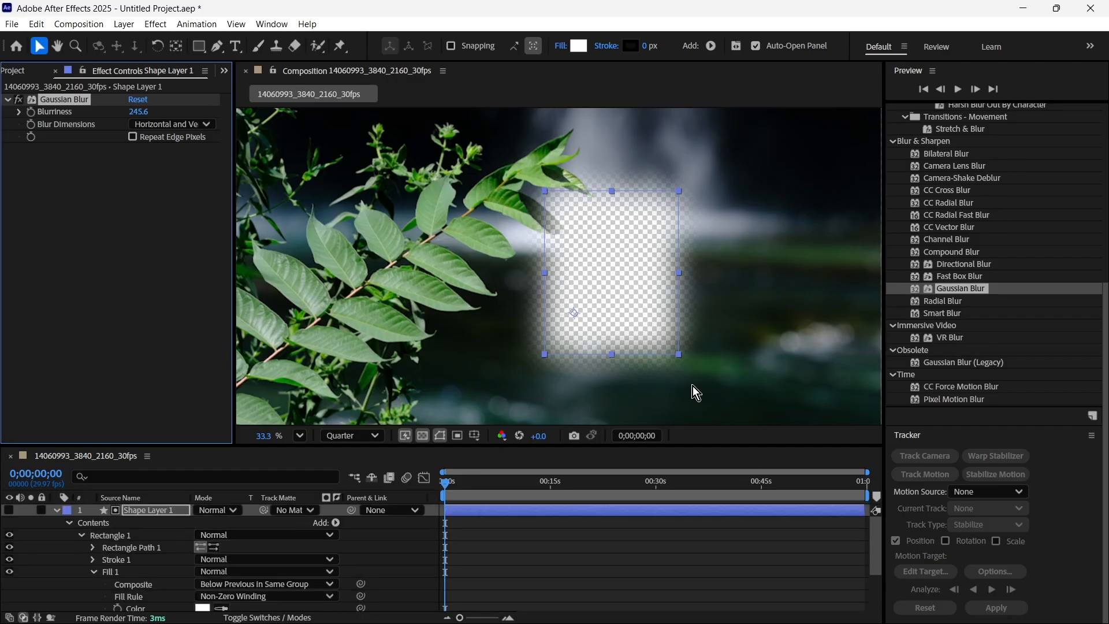
- Set the Gaussian Blur's Blurriness to 0
left_click(138, 111)
type("0")
key("Return")
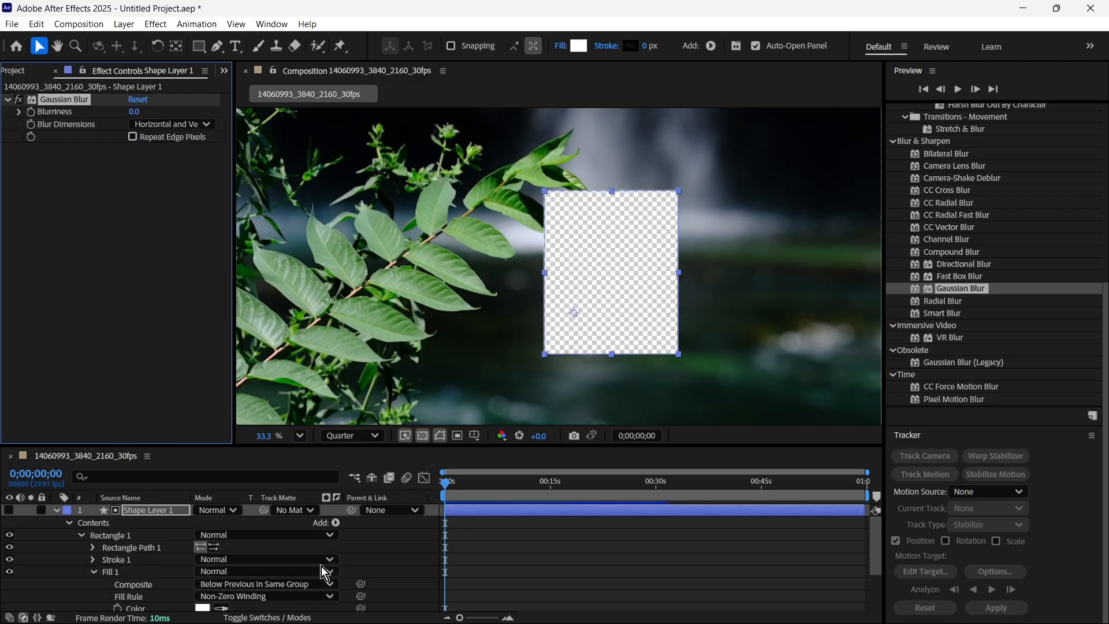
- Add Wiggle Paths to Shape Layer 1's contents, with Size about 101 and Detail 3
left_click(336, 523)
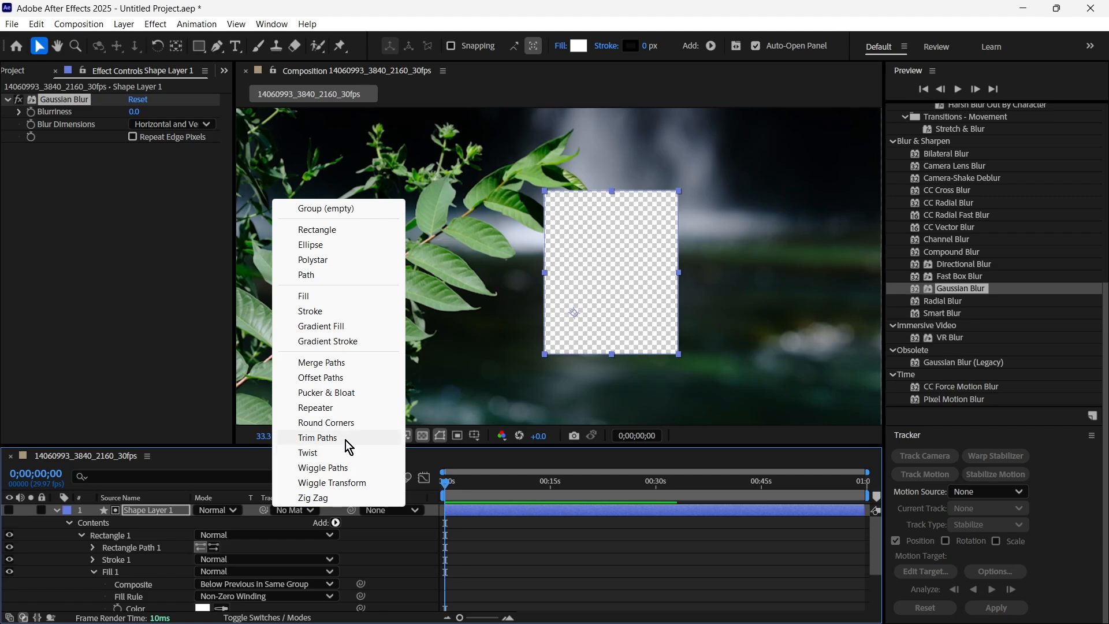
left_click(323, 468)
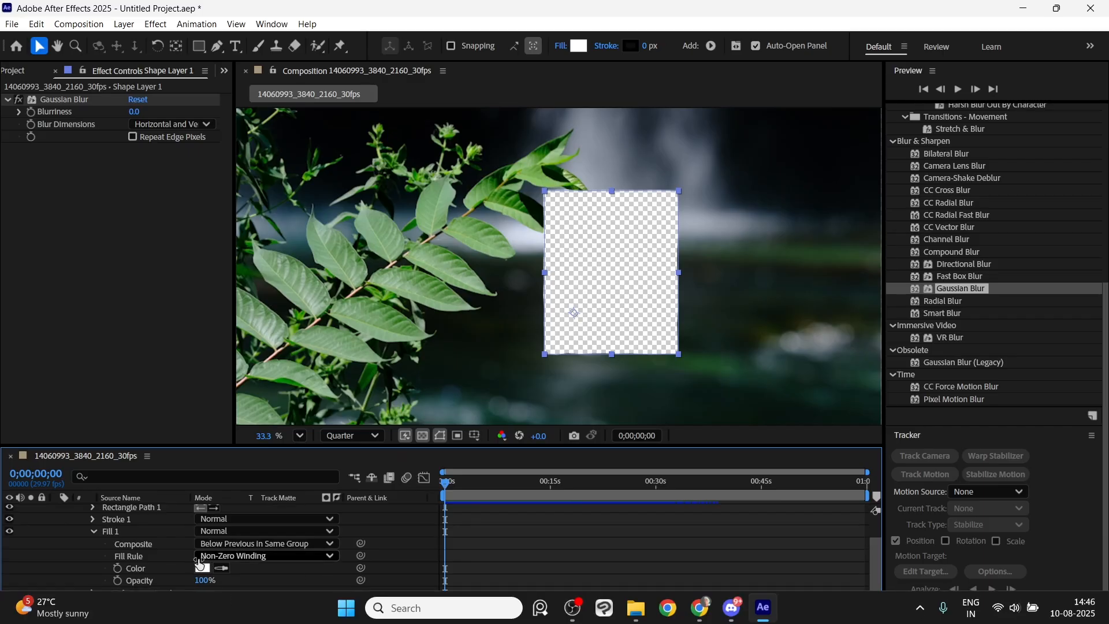
scroll(186, 538, "down", 1)
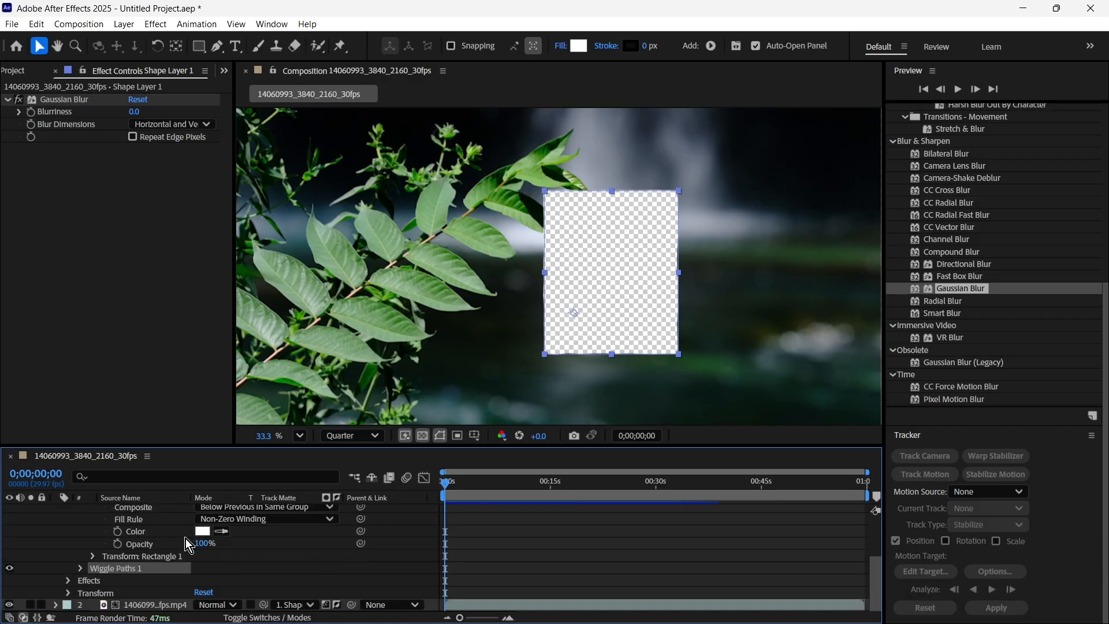
left_click(81, 569)
scroll(220, 556, "down", 1)
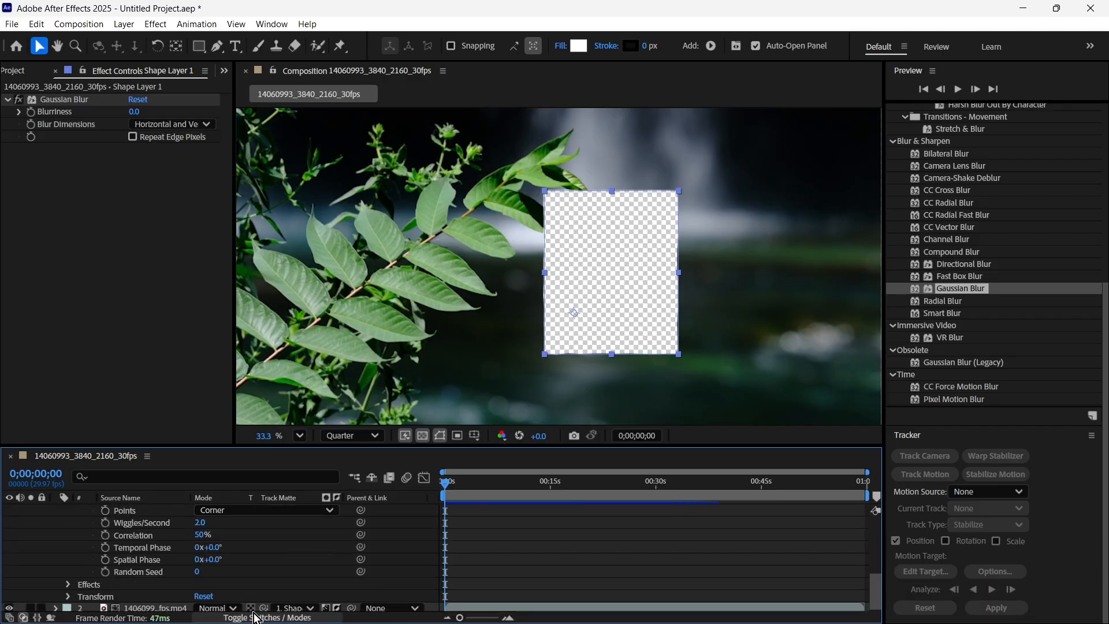
scroll(240, 566, "up", 1)
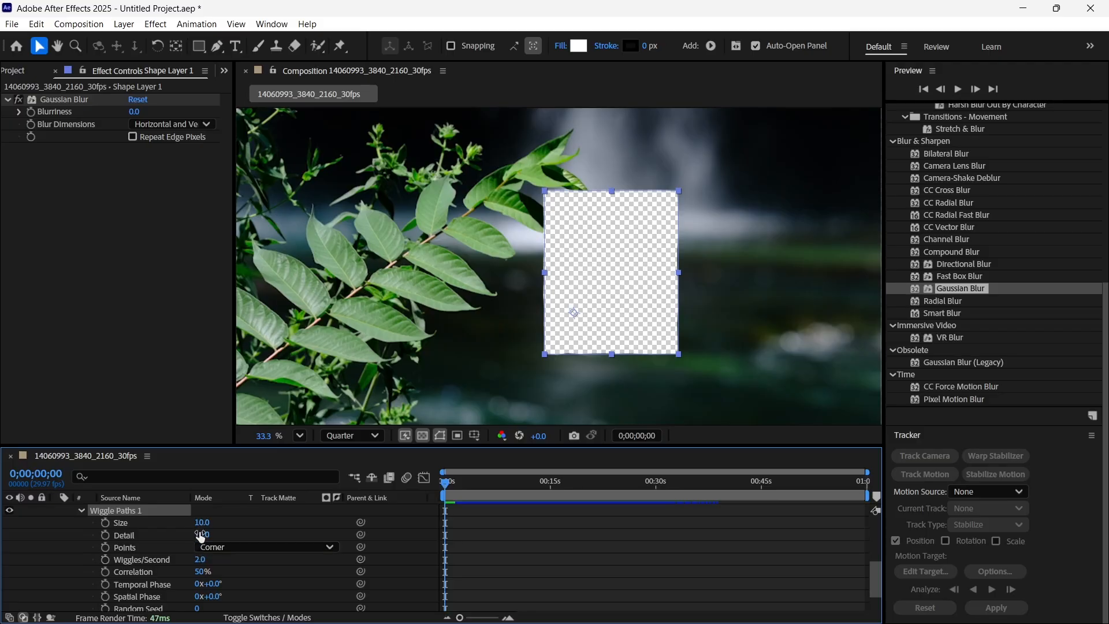
mouse_move(201, 526)
left_mouse_down()
mouse_move(223, 546)
mouse_move(222, 531)
mouse_move(199, 536)
left_mouse_up()
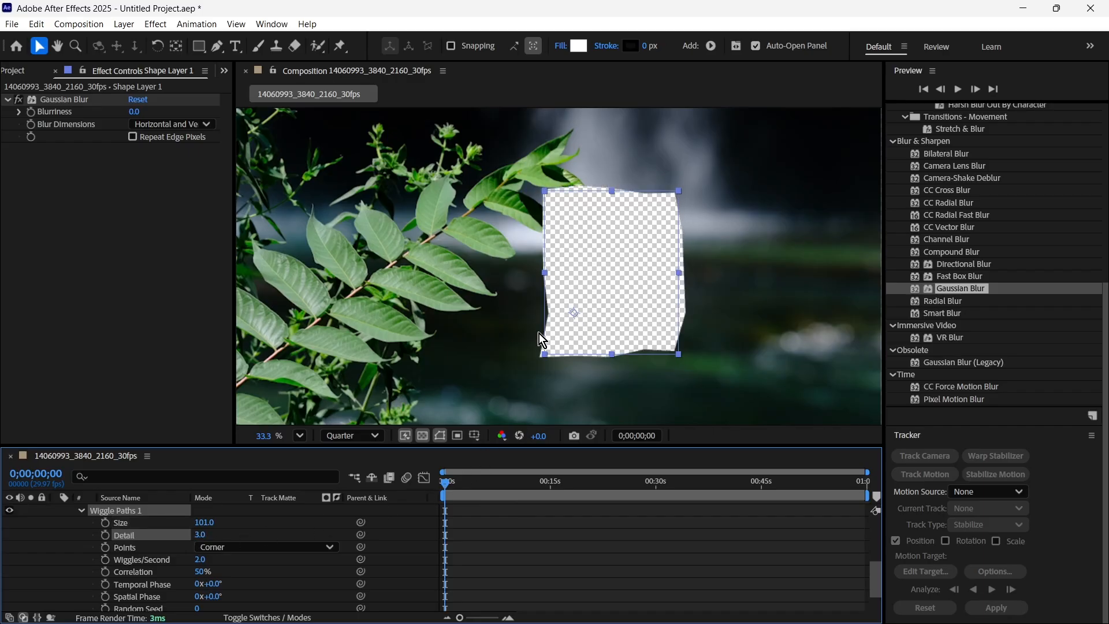
- Play back the composition to preview the wiggling matte edges, and stop the playback
scroll(523, 328, "down", 3)
key("space")
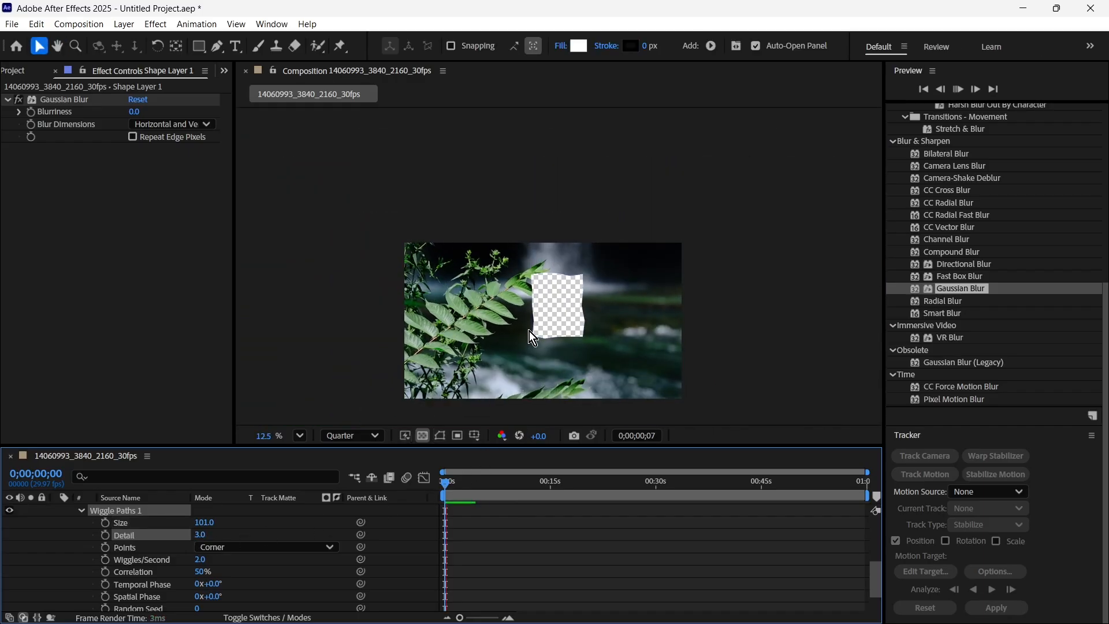
scroll(535, 337, "up", 3)
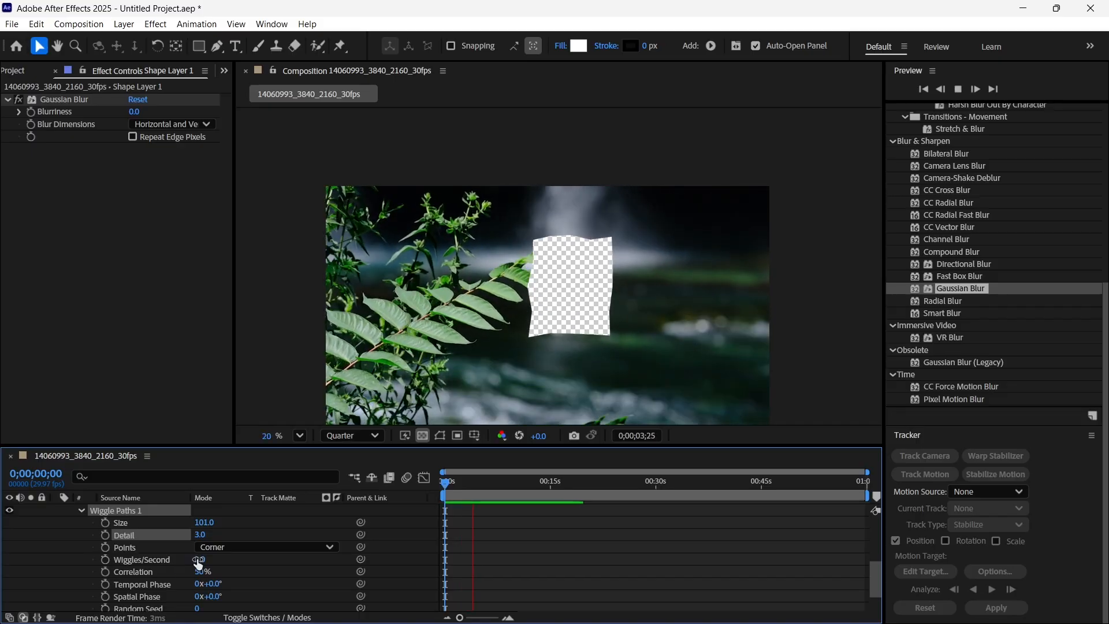
key("space")
- Set Wiggle Paths 1's Random Seed to 36 and preview the composition from its start
scroll(242, 569, "down", 2)
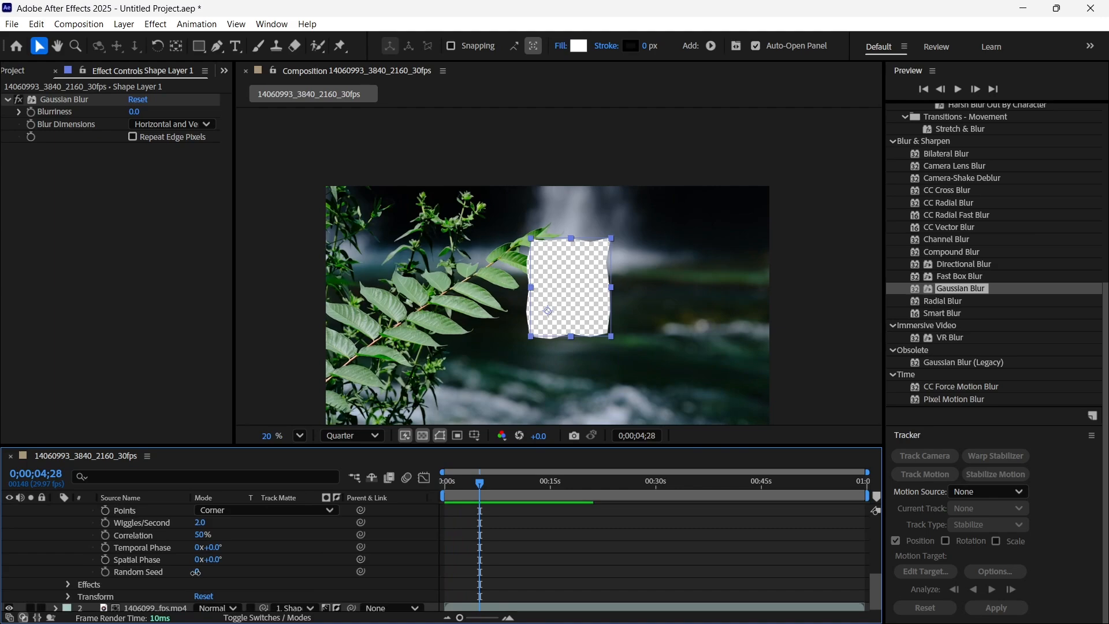
left_click_drag(195, 571, 219, 572)
left_click_drag(477, 483, 214, 484)
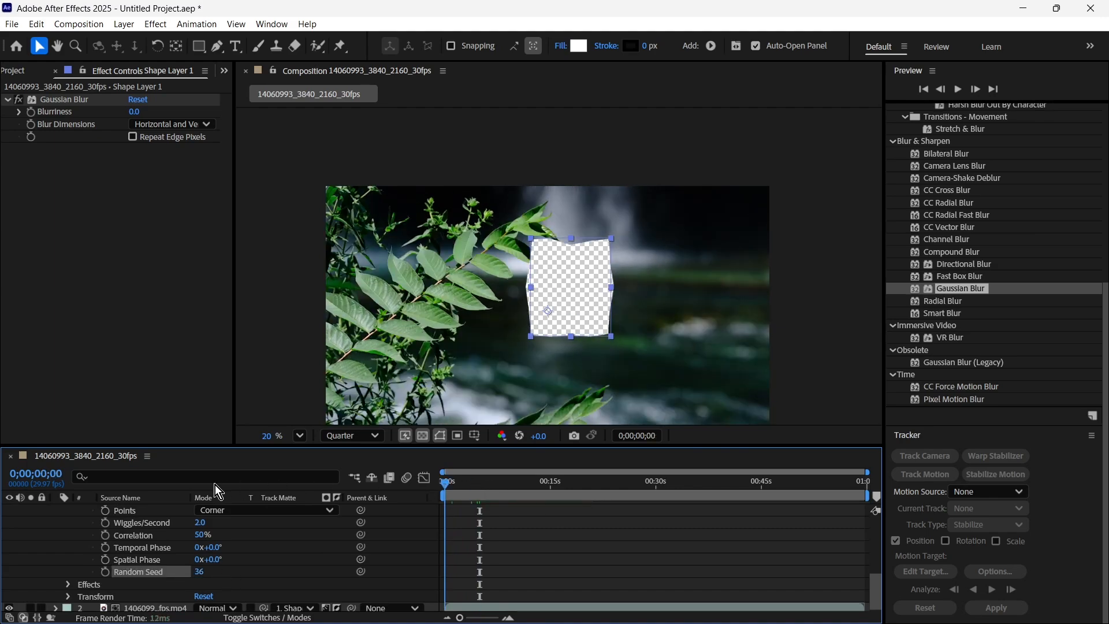
key("space")
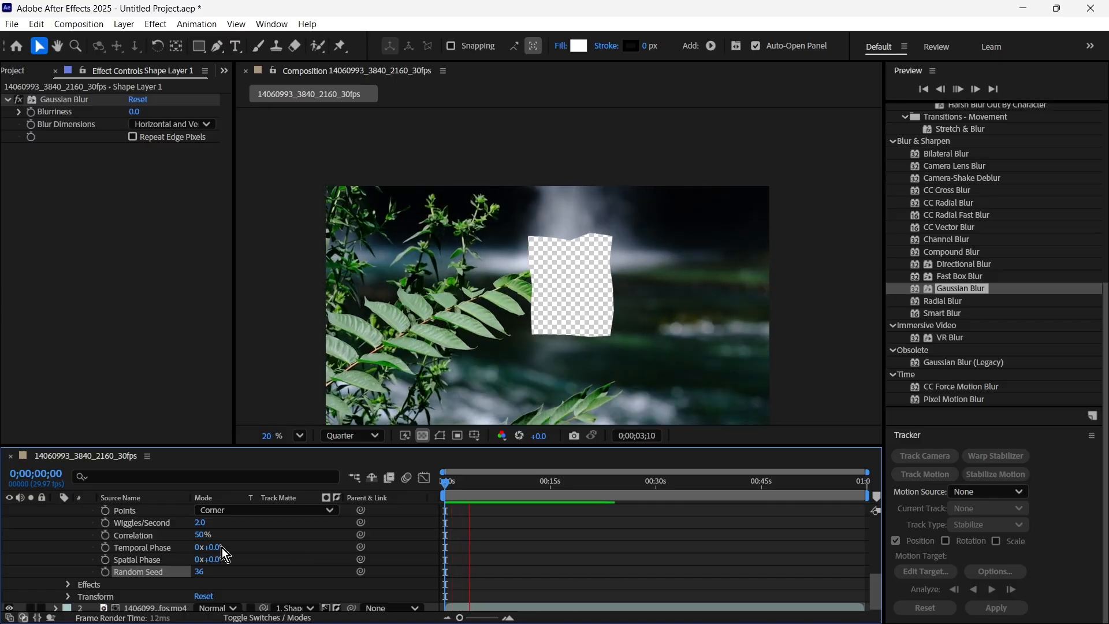
scroll(221, 547, "up", 4)
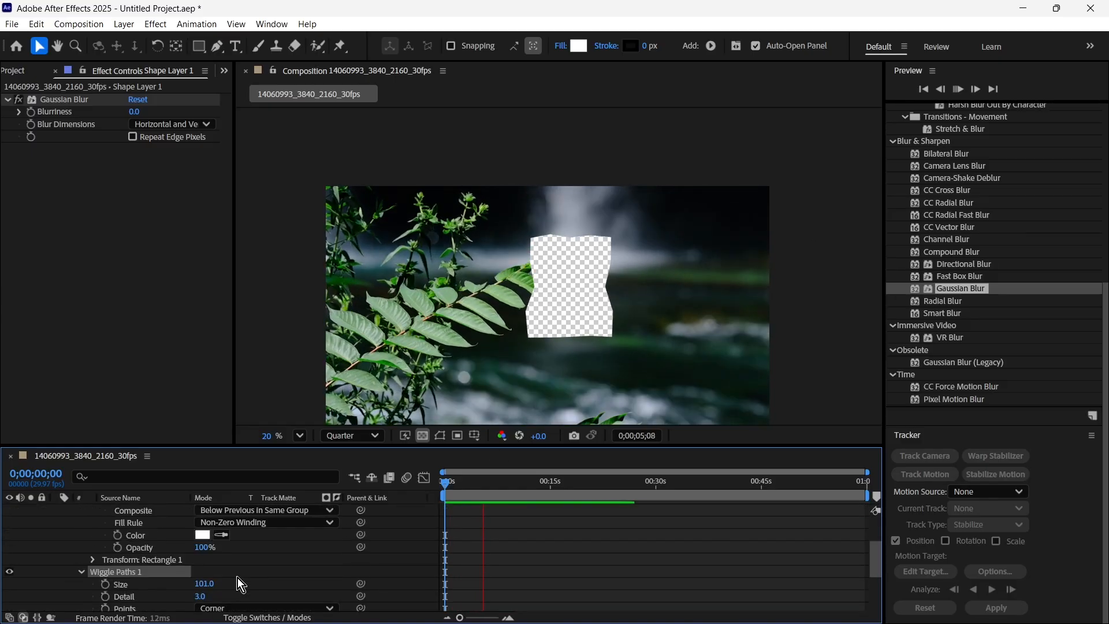
scroll(237, 577, "up", 4)
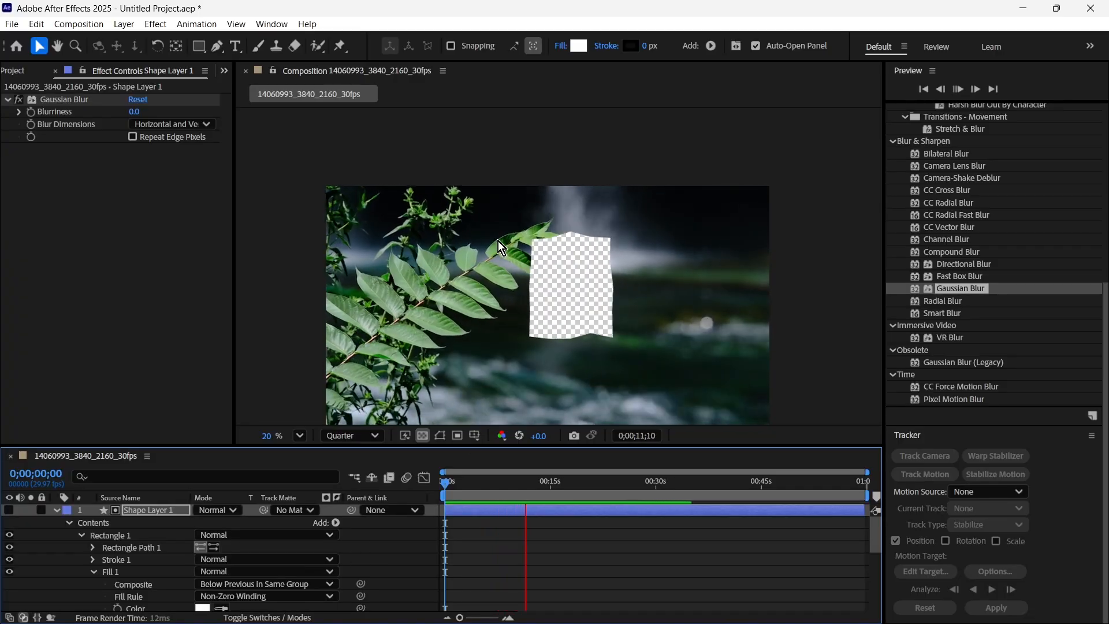
left_click(335, 523)
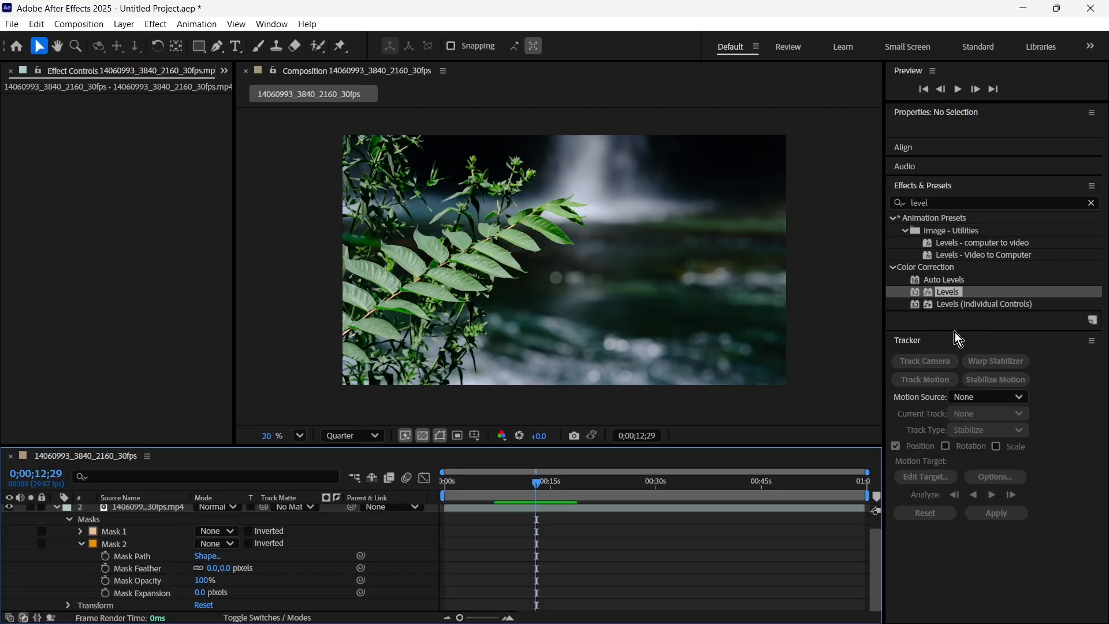
- Apply the Levels effect to the video layer and raise its Input Black to 127.5
left_click(991, 204)
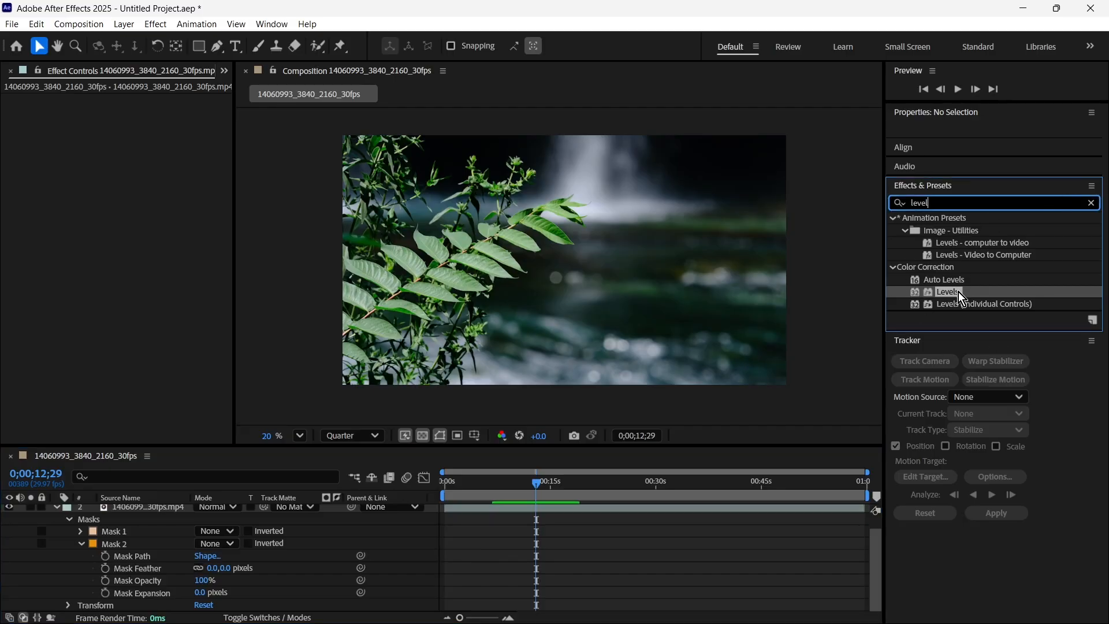
left_click_drag(956, 292, 164, 523)
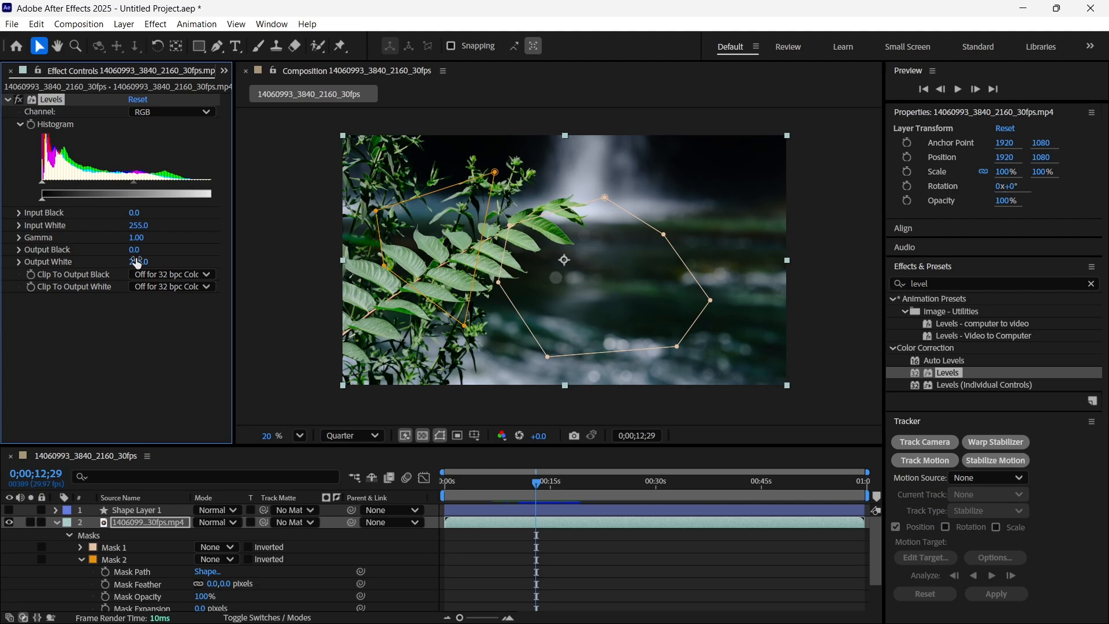
left_click_drag(134, 213, 170, 209)
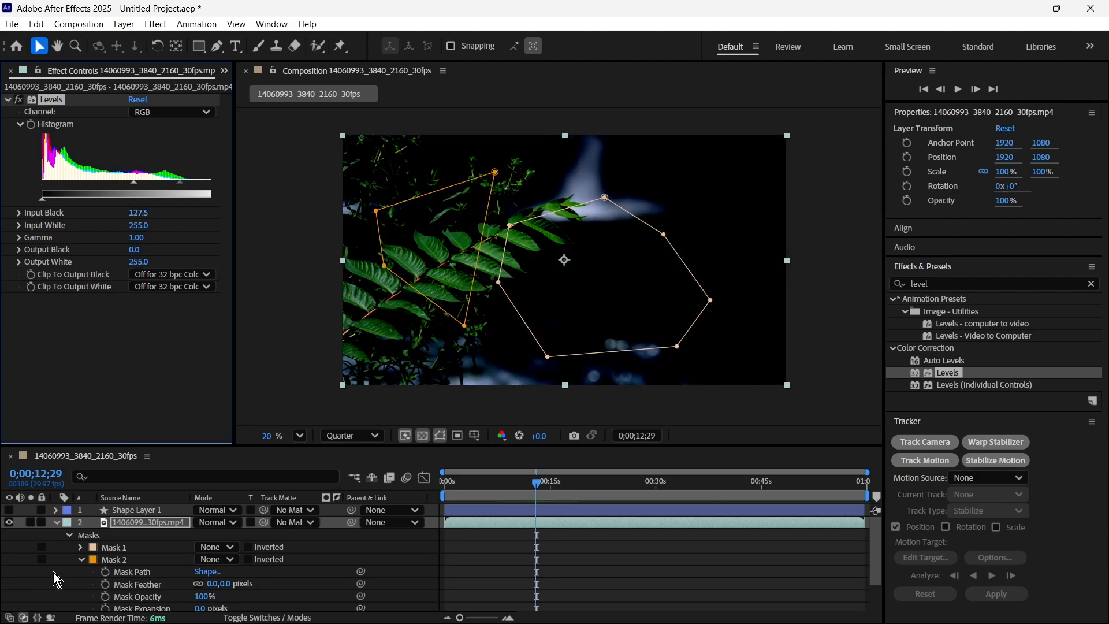
- Restrict the Levels effect to Mask 2 with a mask reference in its compositing options, and set its Effect Opacity to 33%
left_click(81, 559)
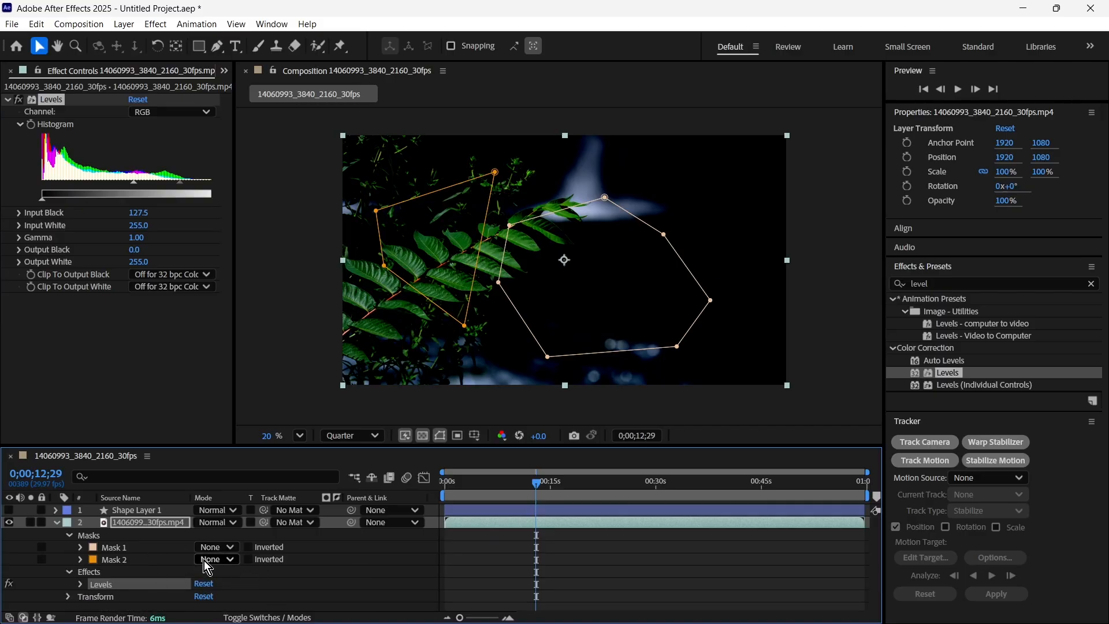
left_click(81, 584)
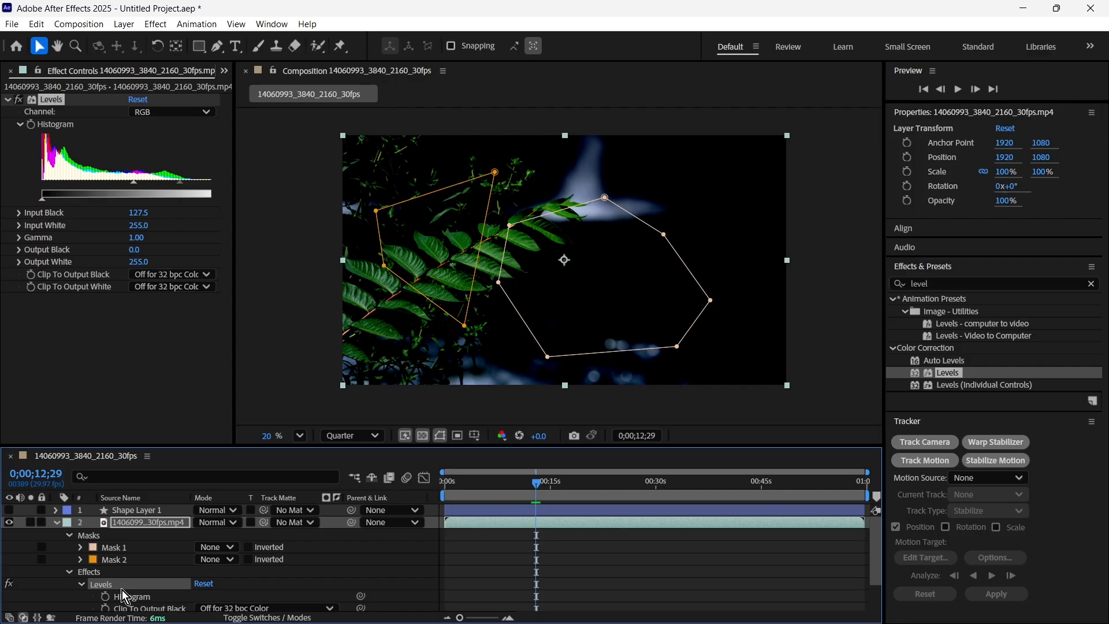
left_click(67, 571)
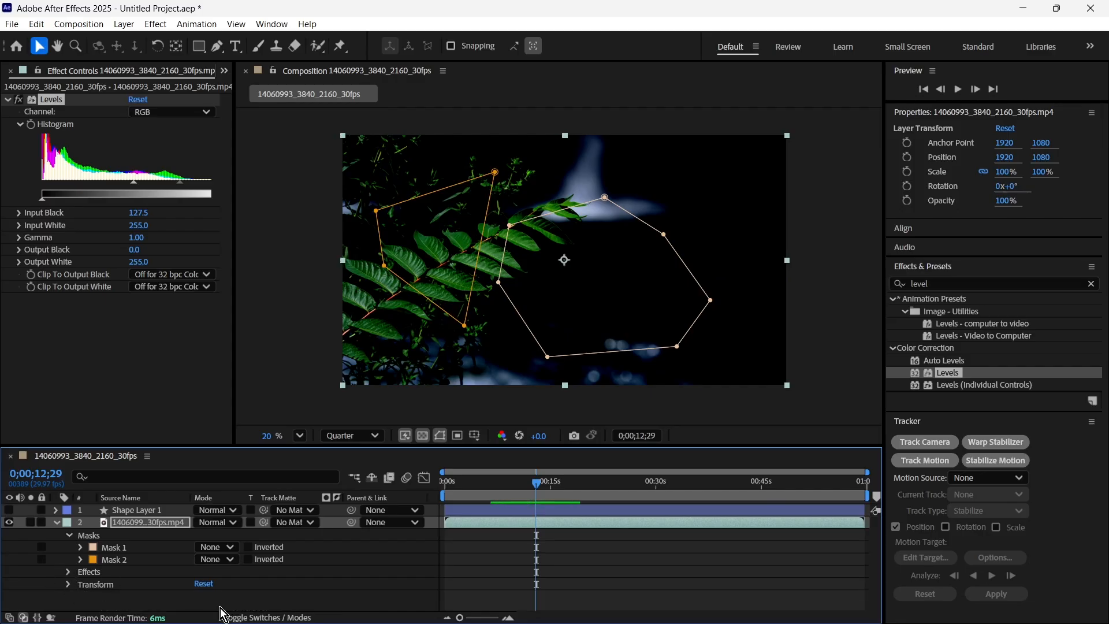
left_click(68, 574)
scroll(127, 572, "down", 2)
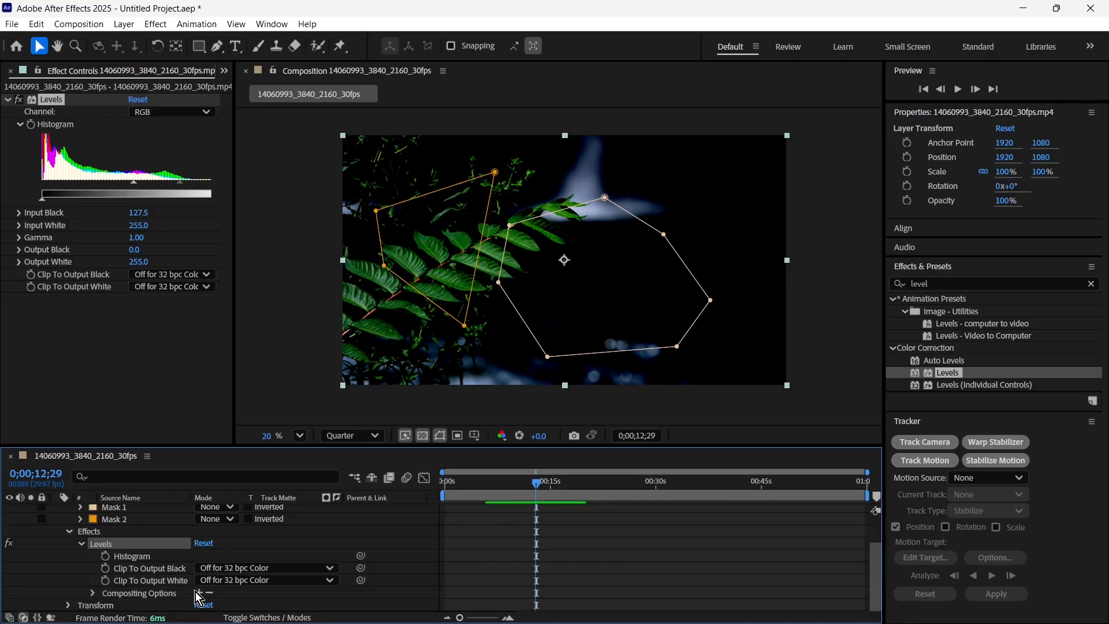
left_click(93, 593)
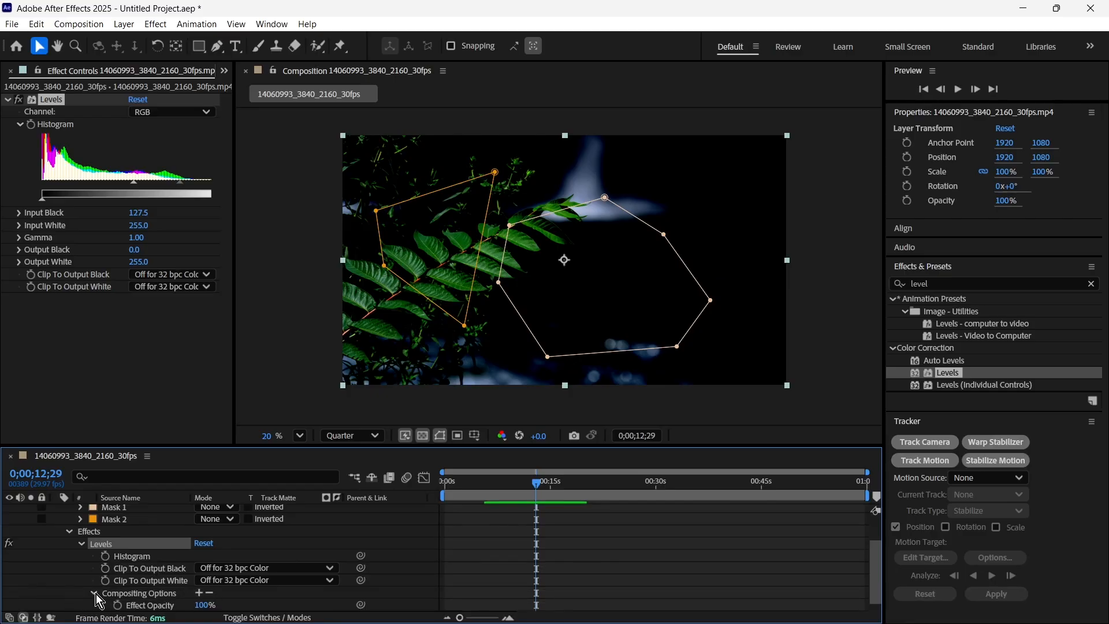
scroll(184, 590, "down", 1)
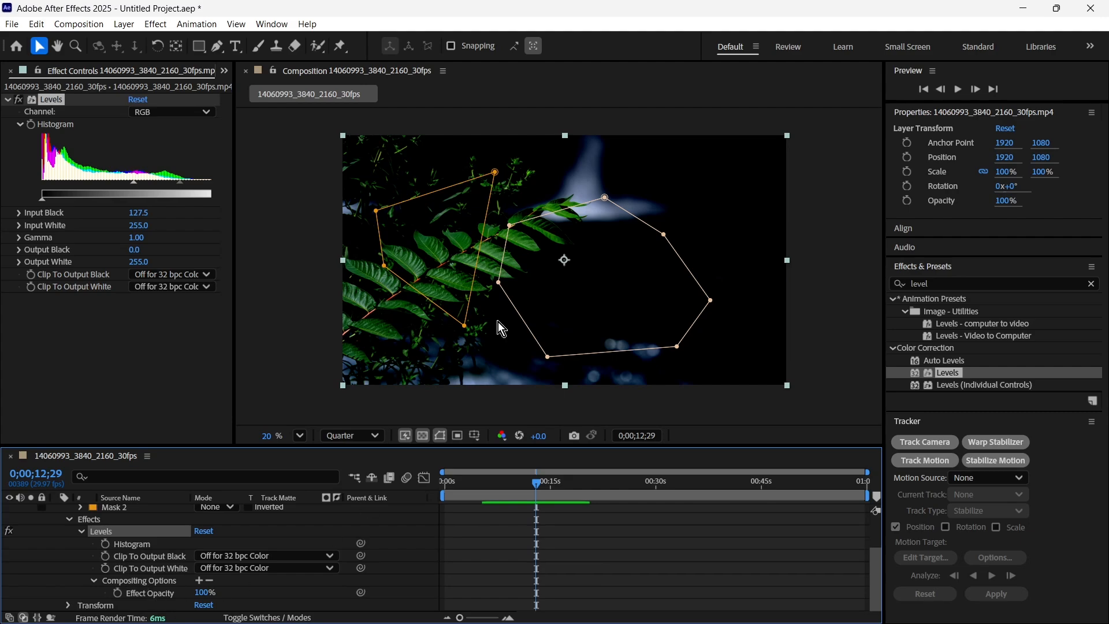
left_click(200, 581)
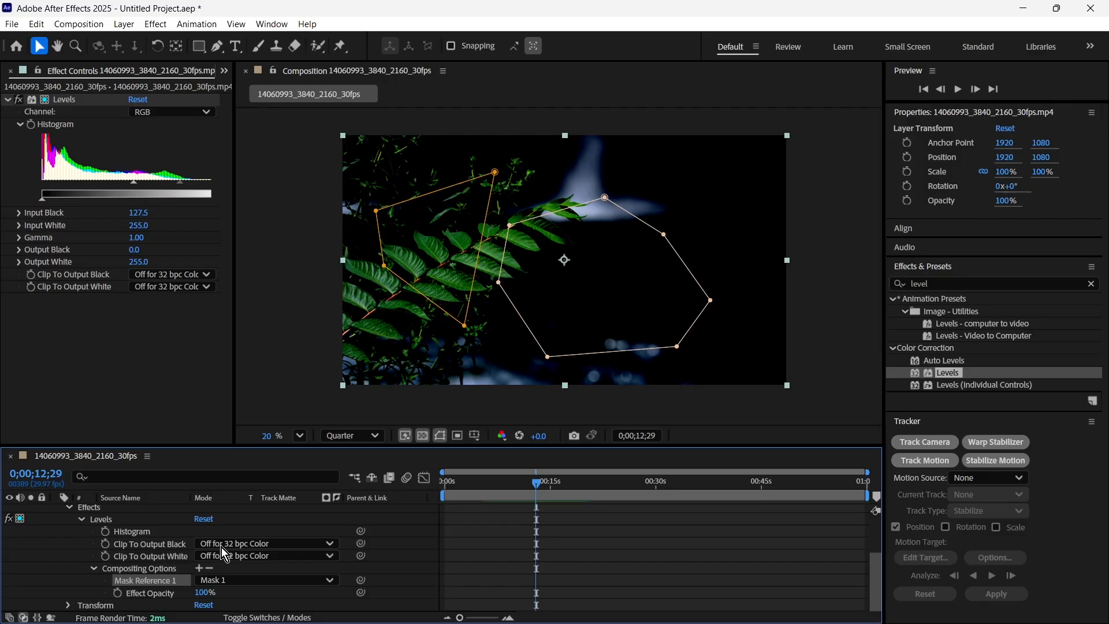
left_click(234, 580)
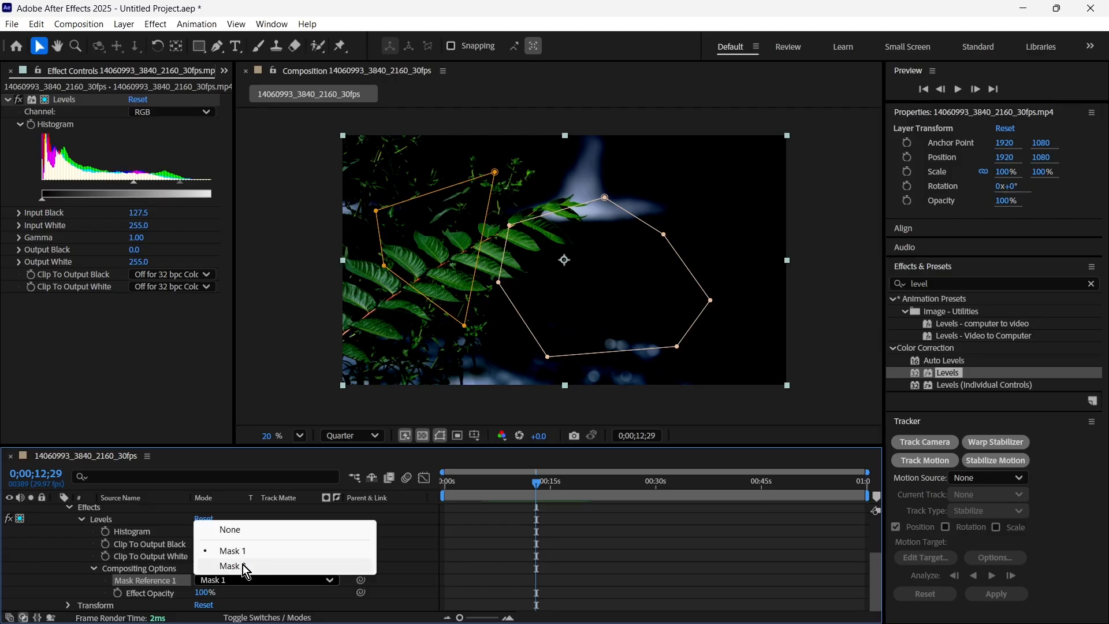
left_click(243, 564)
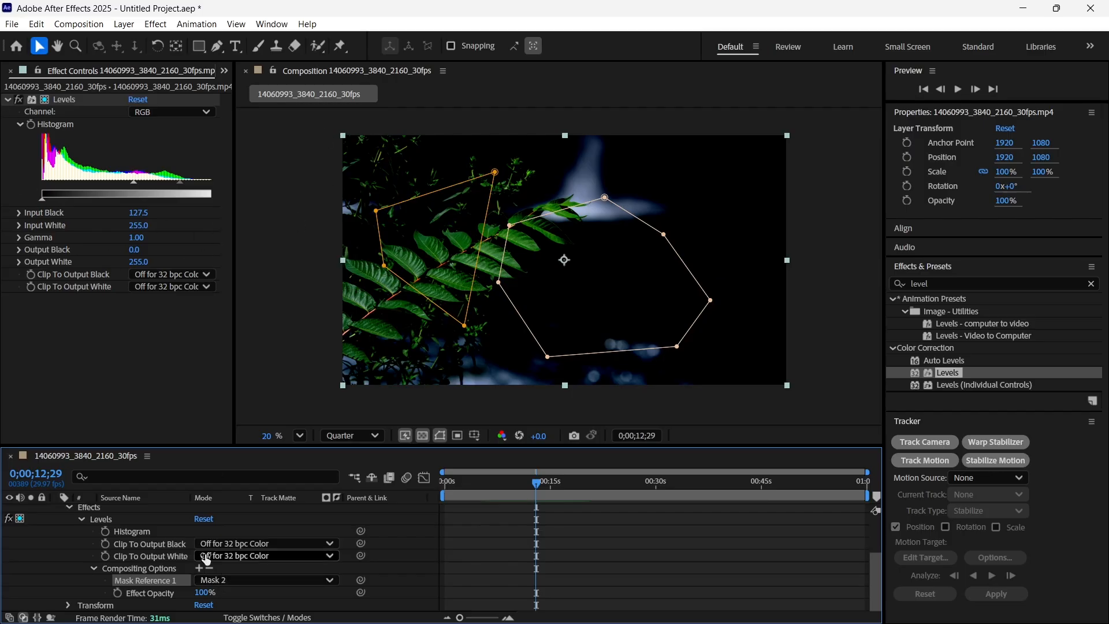
left_click_drag(203, 592, 177, 595)
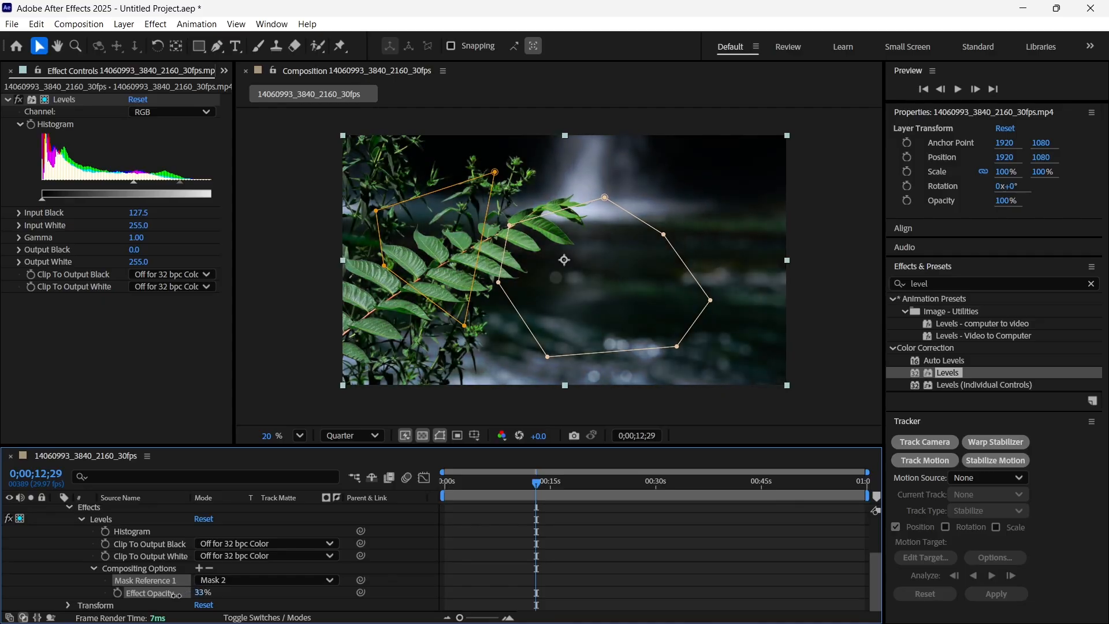
- Change Mask 2's mode to Subtract and set the Levels effect's Effect Opacity to 67%
scroll(233, 570, "up", 3)
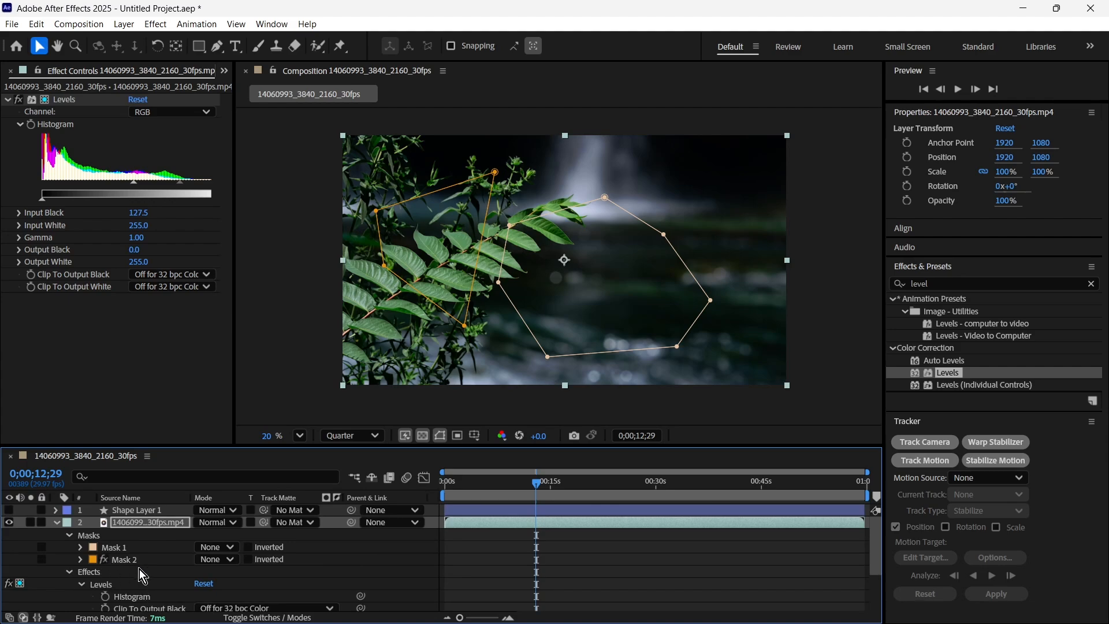
scroll(144, 584, "down", 3)
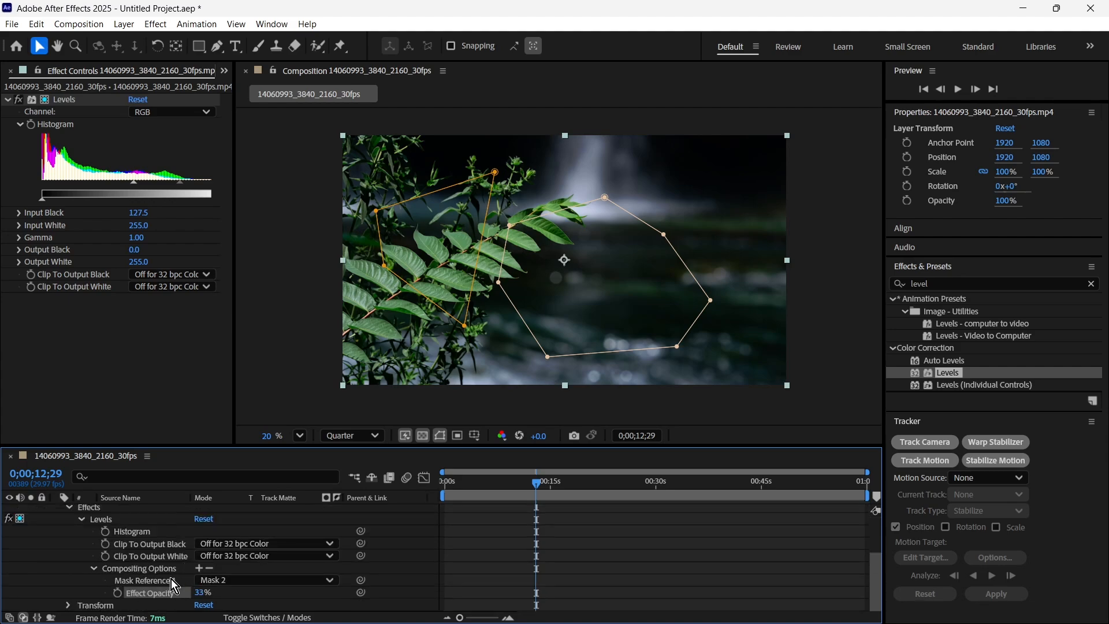
scroll(172, 578, "up", 3)
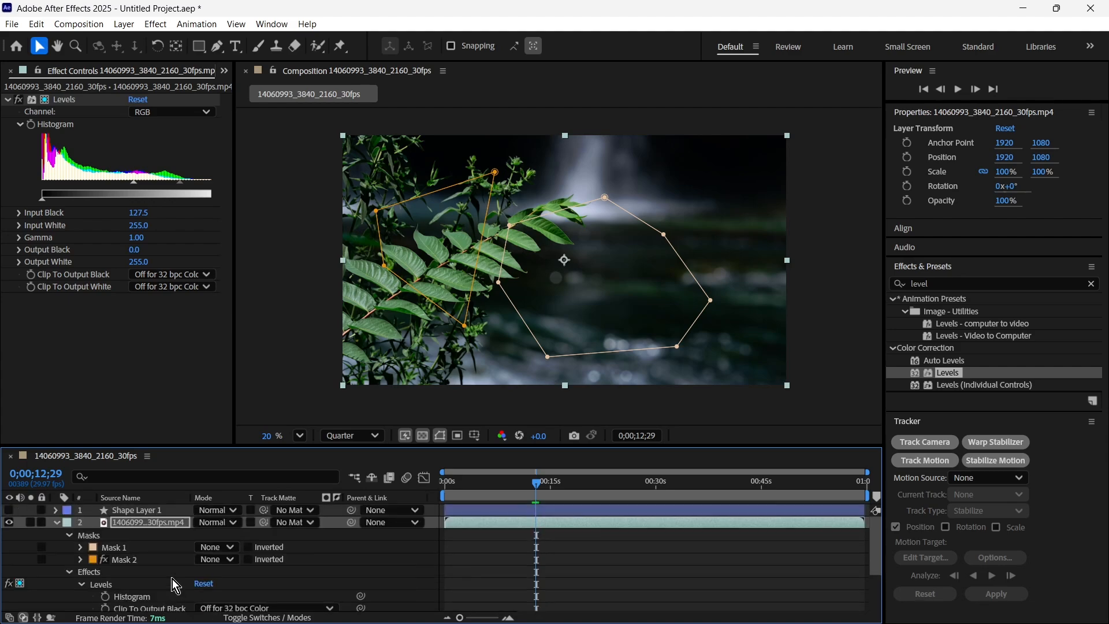
left_click(217, 563)
left_click(239, 488)
scroll(202, 578, "down", 3)
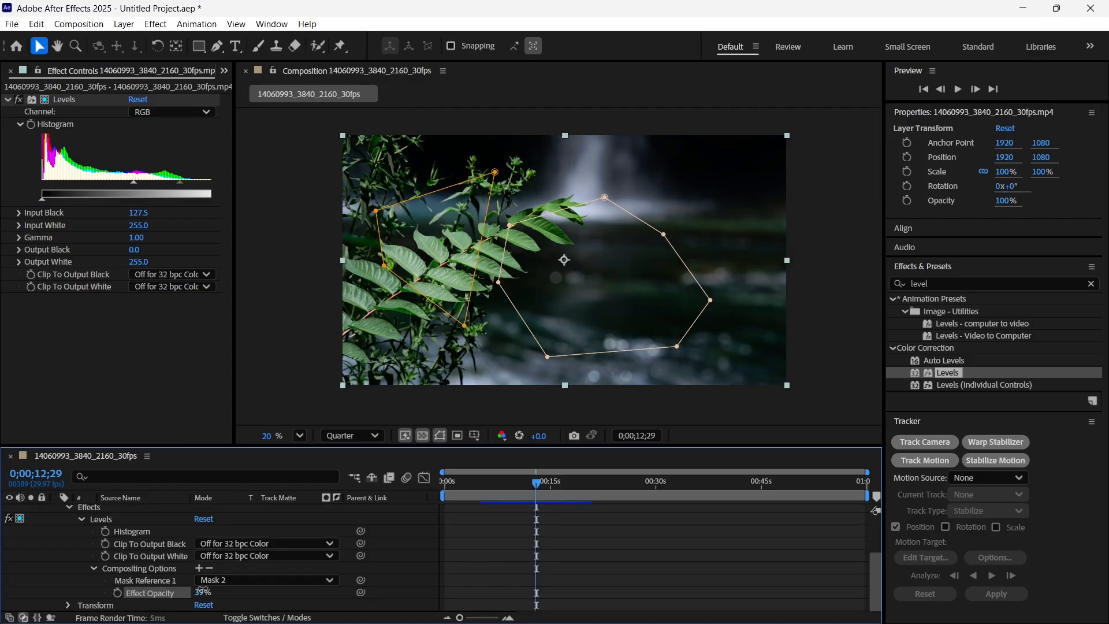
left_click_drag(200, 592, 248, 595)
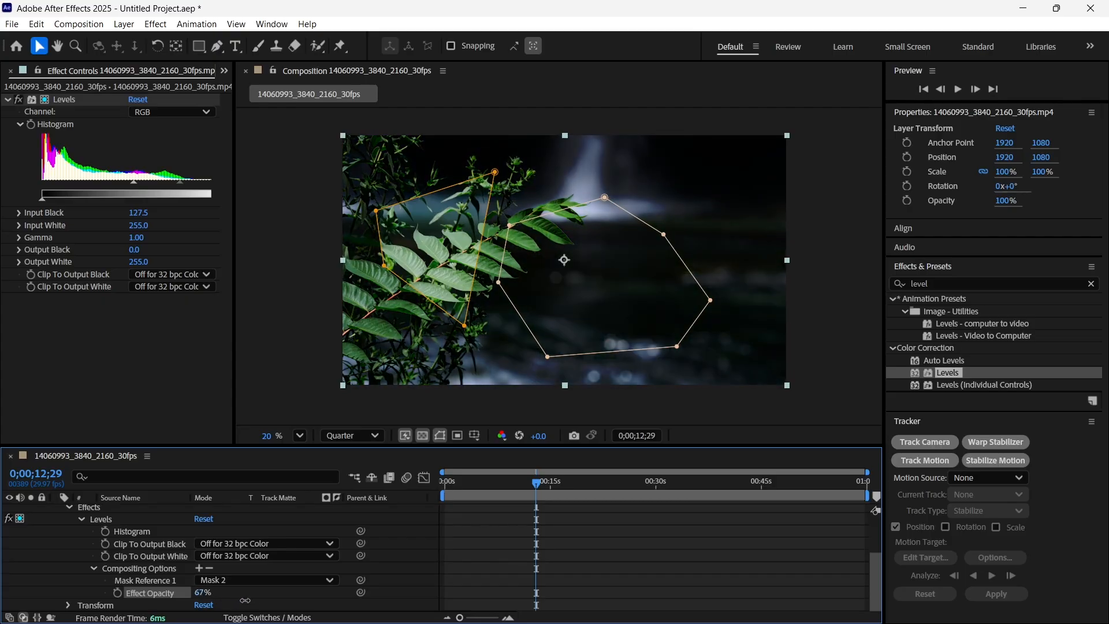
- Invert Mask 2 and raise the Levels effect's Effect Opacity to 99%
scroll(247, 595, "up", 3)
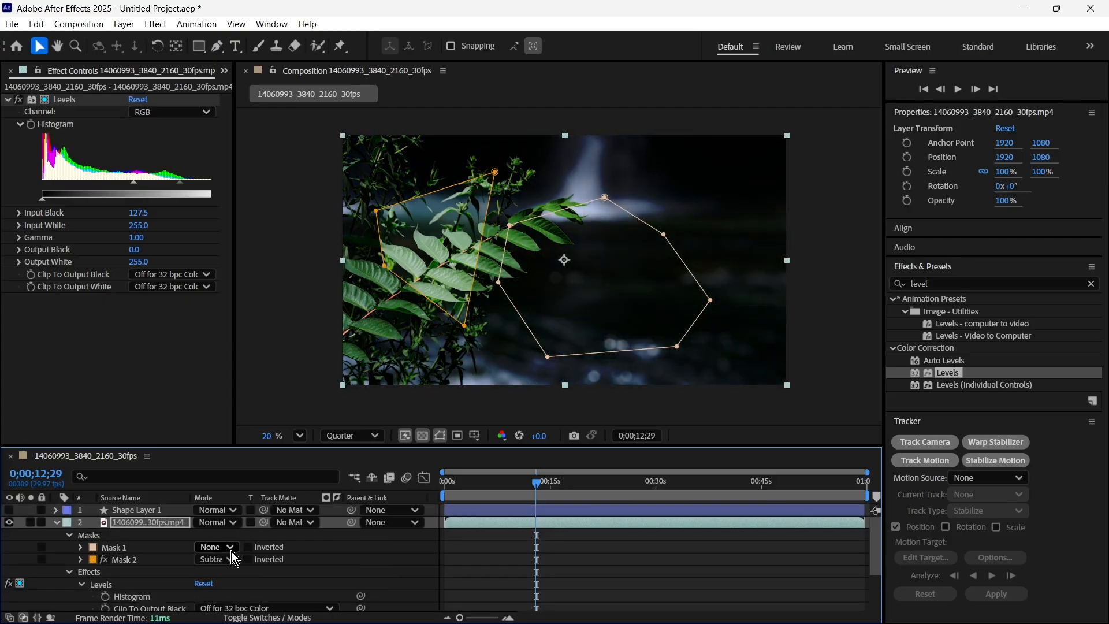
left_click(248, 559)
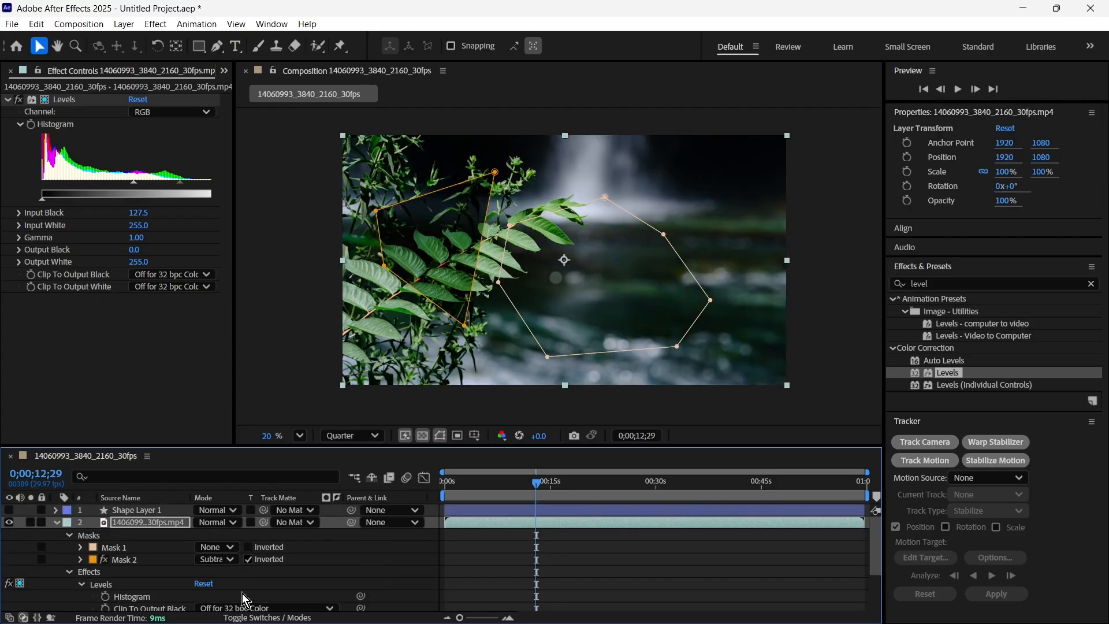
scroll(241, 594, "down", 3)
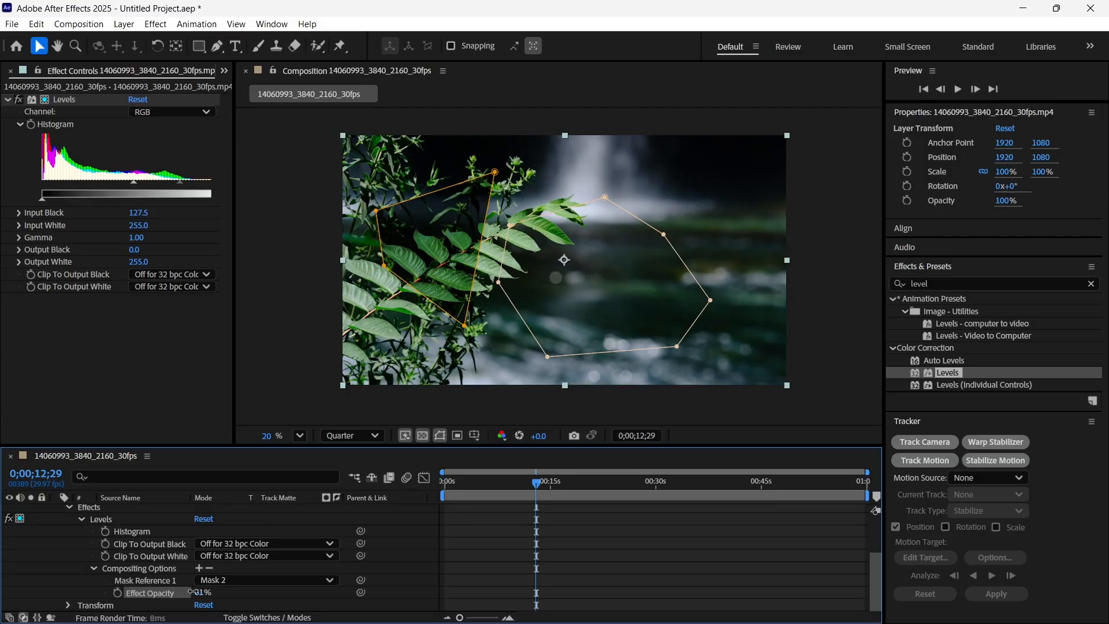
left_click_drag(199, 593, 263, 589)
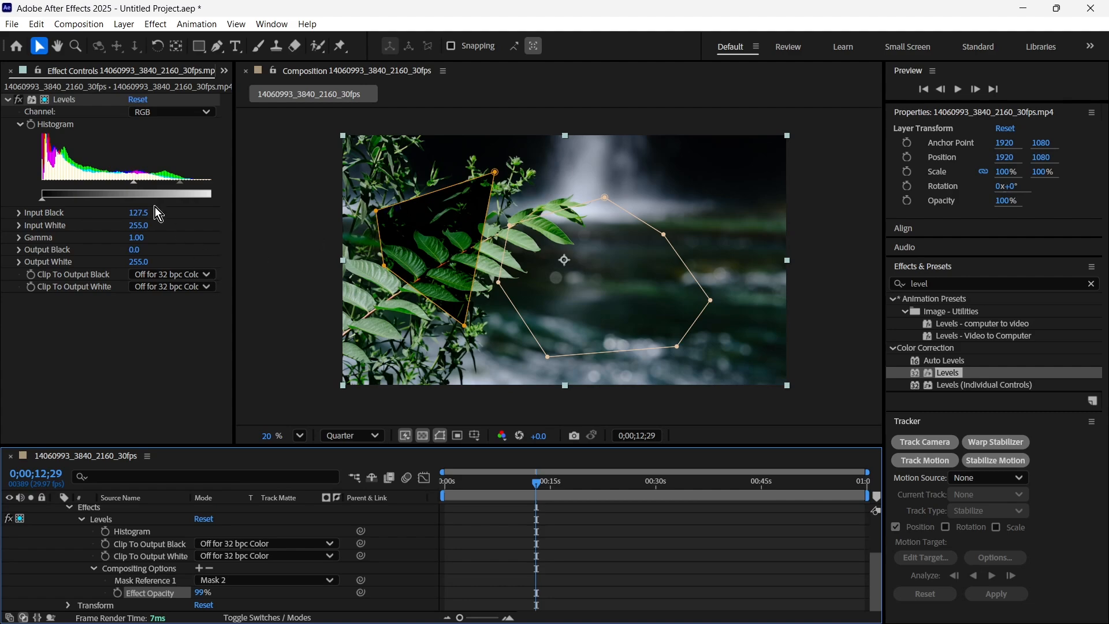
- Lower the Levels effect's Input Black to 30.6 on the video layer
left_click_drag(134, 213, 127, 241)
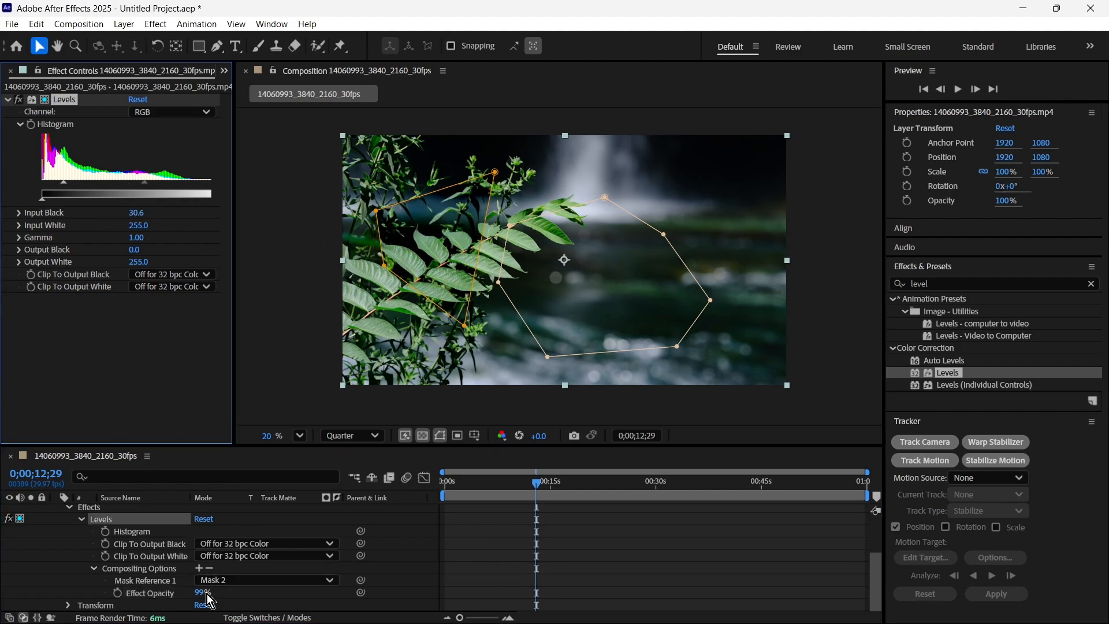